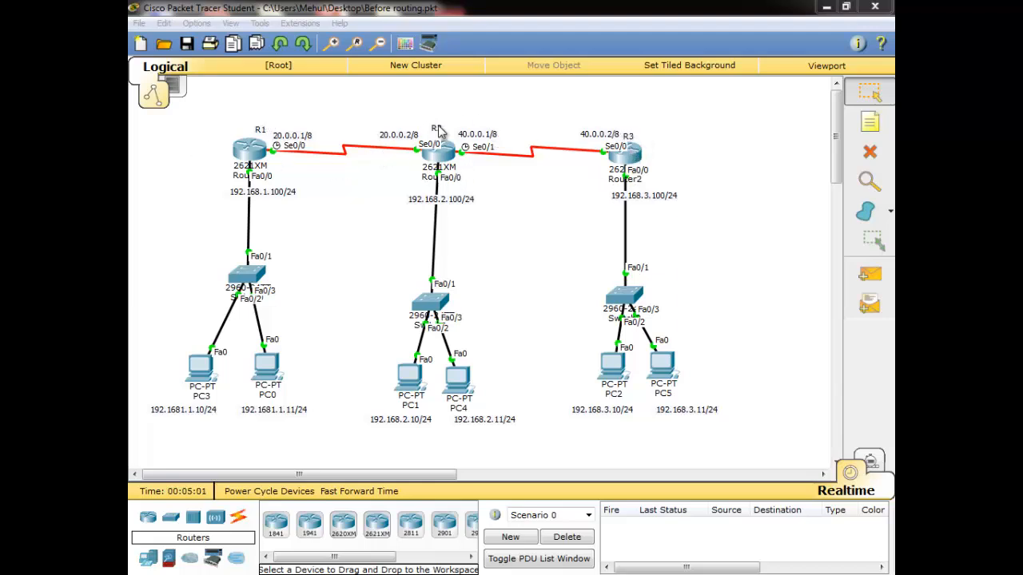
Open router R1's command-line interface and display its IP routing table.
{"action": "left_click", "coordinate": [250, 154]}
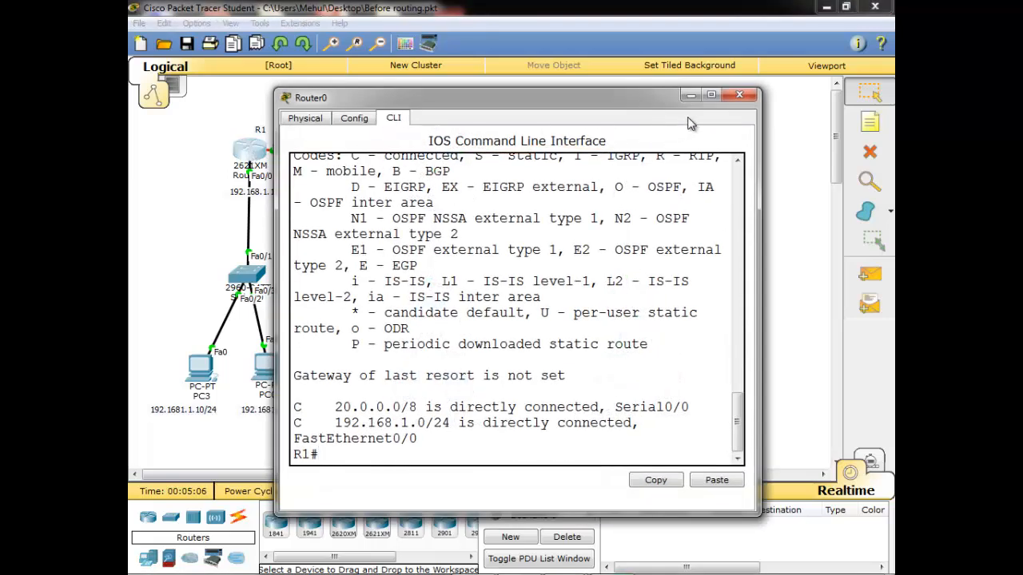
{"action": "left_click", "coordinate": [711, 95]}
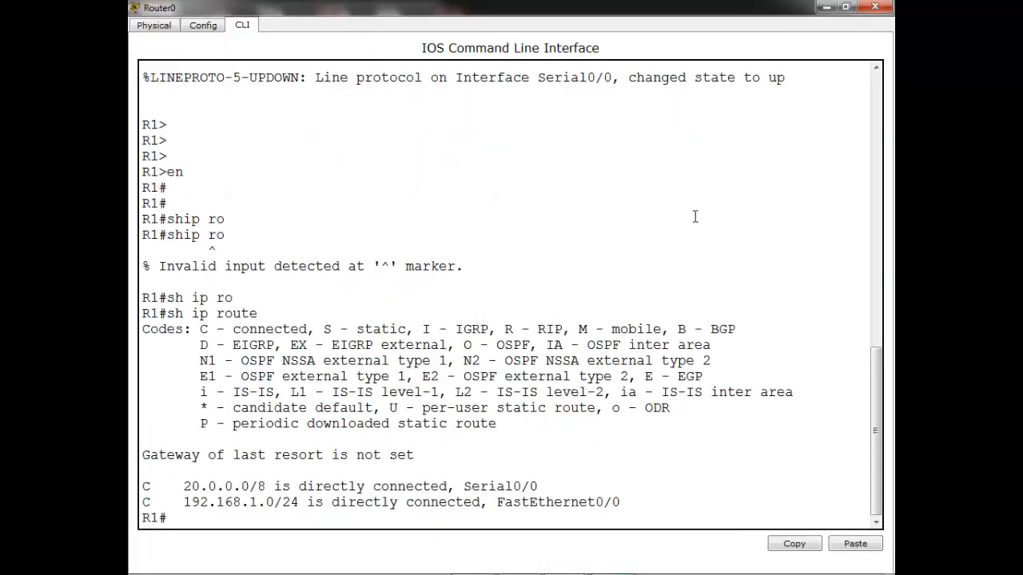
{"action": "key", "text": "Return"}
{"action": "key", "text": "Return"}
{"action": "key", "text": "Return"}
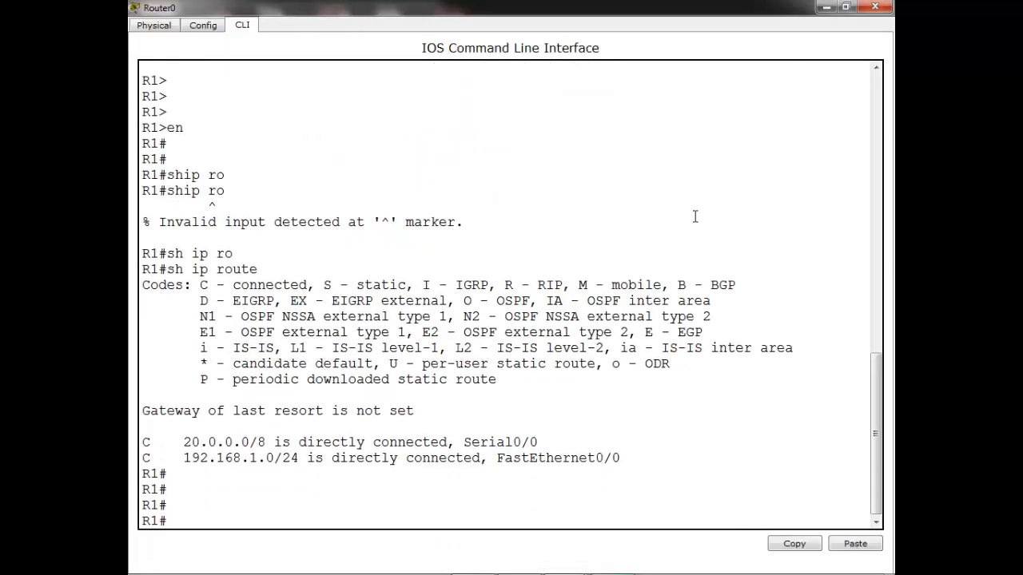
{"action": "type", "text": "sh ip ro"}
{"action": "key", "text": "Tab"}
{"action": "key", "text": "Return"}
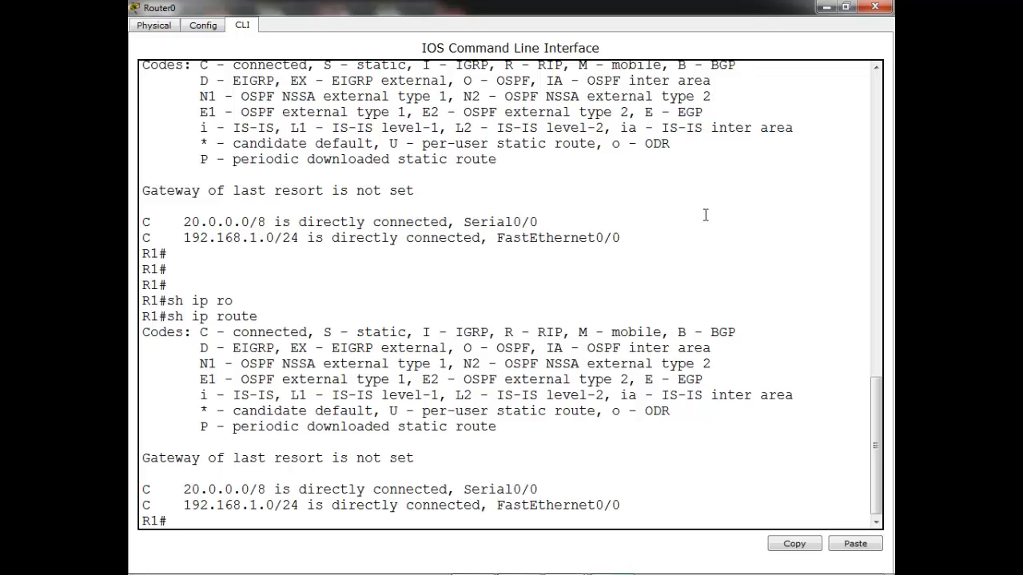
Enter global configuration mode on R1 and start RIP router configuration.
{"action": "type", "text": "conf t"}
{"action": "key", "text": "Return"}
{"action": "key", "text": "Return"}
{"action": "key", "text": "Return"}
{"action": "type", "text": "ro"}
{"action": "key", "text": "Tab"}
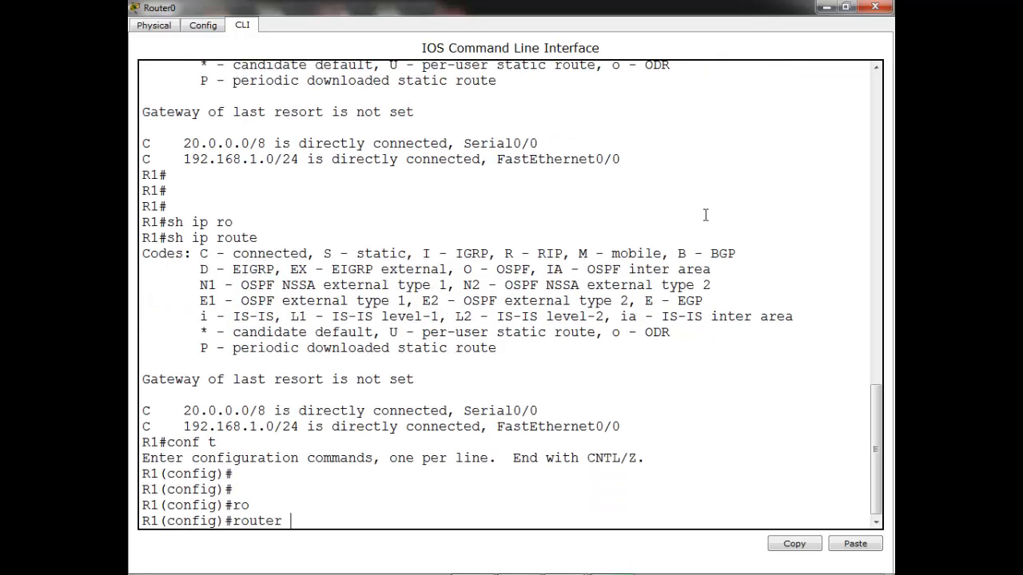
{"action": "type", "text": "ri"}
{"action": "key", "text": "Tab"}
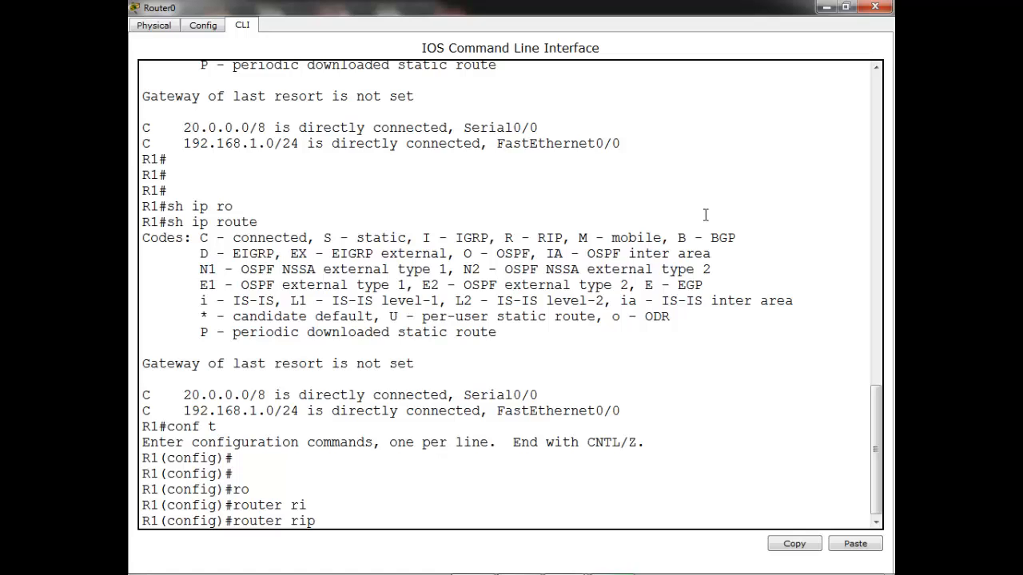
{"action": "key", "text": "Return"}
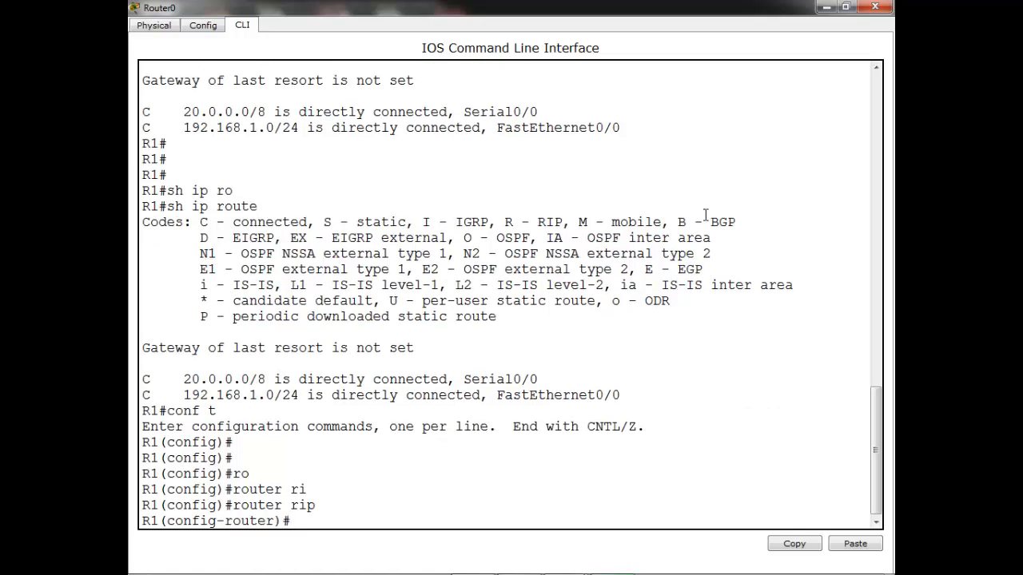
Add network 20.0.0.0 to R1's RIP configuration.
{"action": "type", "text": "net"}
{"action": "key", "text": "Tab"}
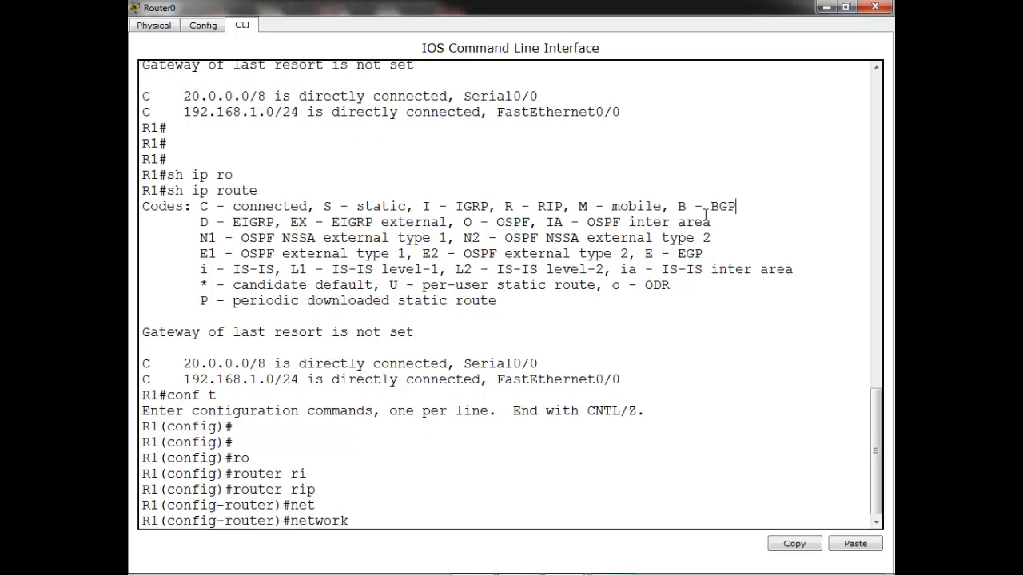
{"action": "type", "text": "20.0.0.0"}
{"action": "key", "text": "Return"}
Add network 192.168.1.0 to R1's RIP configuration.
{"action": "key", "text": "Up"}
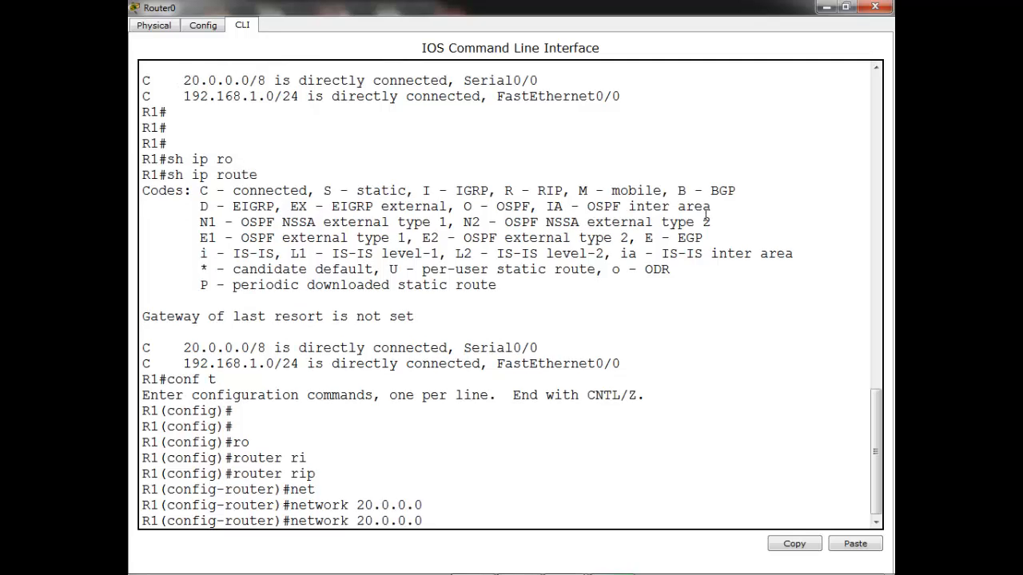
{"action": "key", "text": "BackSpace"}
{"action": "key", "text": "BackSpace"}
{"action": "key", "text": "BackSpace"}
{"action": "key", "text": "BackSpace"}
{"action": "key", "text": "BackSpace"}
{"action": "key", "text": "BackSpace"}
{"action": "key", "text": "BackSpace"}
{"action": "key", "text": "BackSpace"}
{"action": "type", "text": "1923"}
{"action": "key", "text": "BackSpace"}
{"action": "type", "text": ".168.1.0"}
{"action": "key", "text": "Return"}
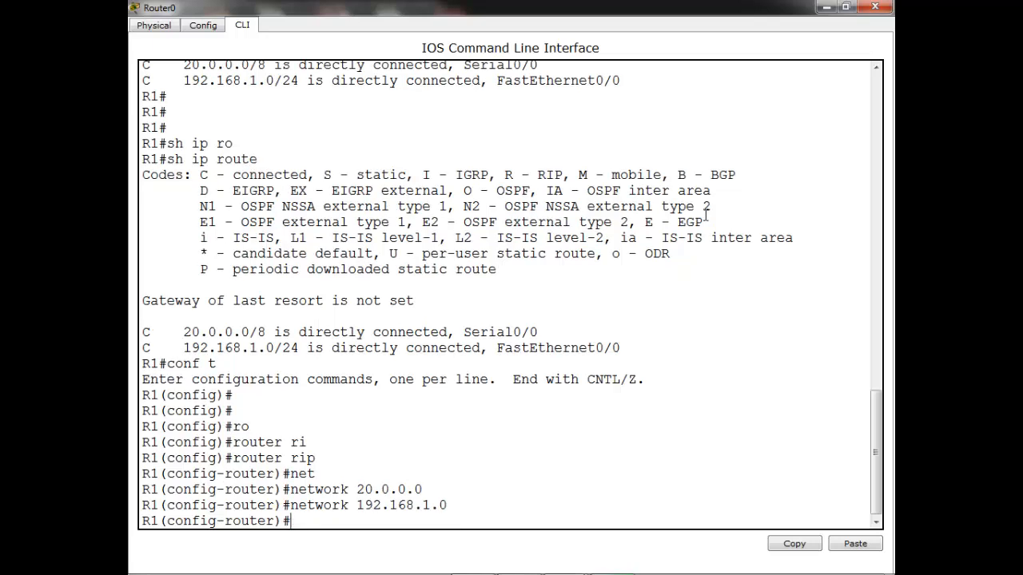
{"action": "key", "text": "Return"}
{"action": "key", "text": "Return"}
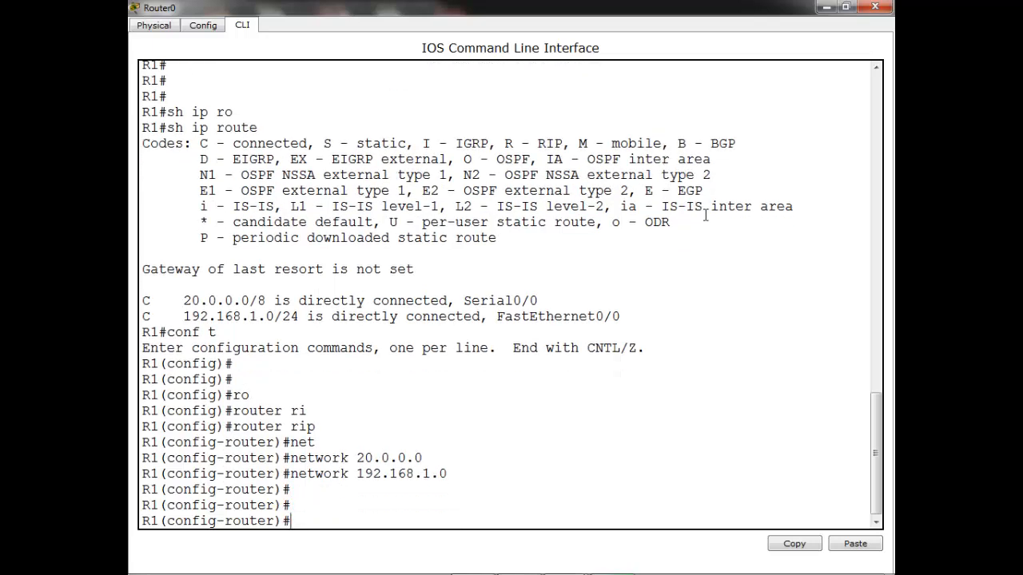
Put R1's window away and open the command-line interface of router R2.
{"action": "left_click", "coordinate": [826, 10]}
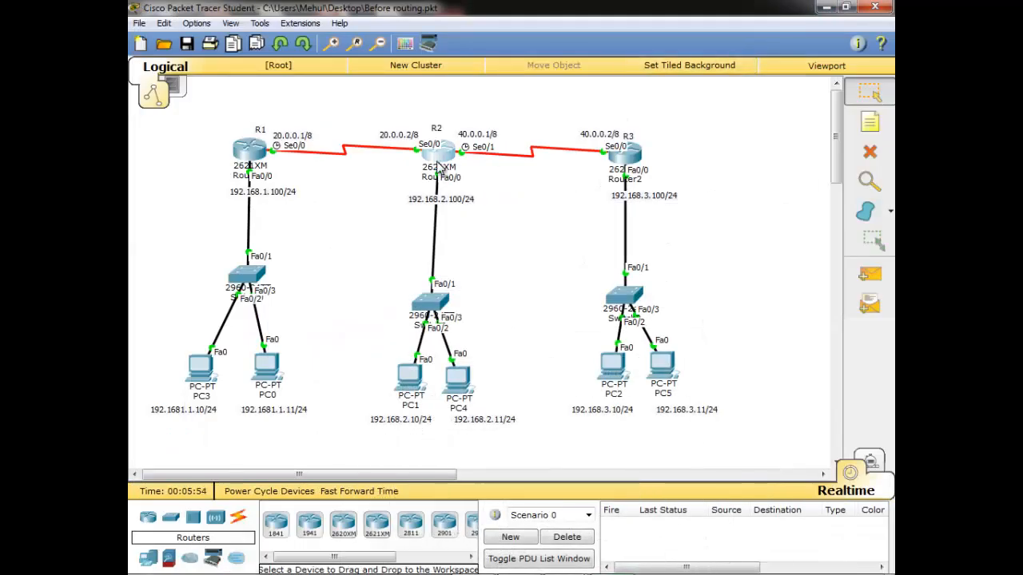
{"action": "left_click", "coordinate": [437, 165]}
{"action": "double_click", "coordinate": [504, 102]}
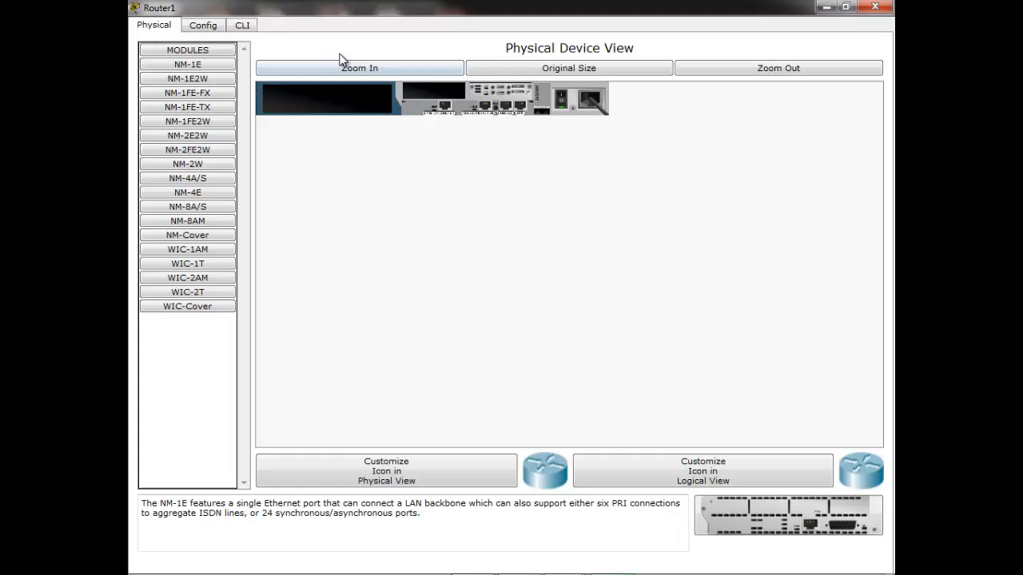
{"action": "left_click", "coordinate": [240, 24]}
{"action": "key", "text": "Return"}
{"action": "key", "text": "Return"}
{"action": "key", "text": "Return"}
{"action": "key", "text": "Return"}
{"action": "key", "text": "Return"}
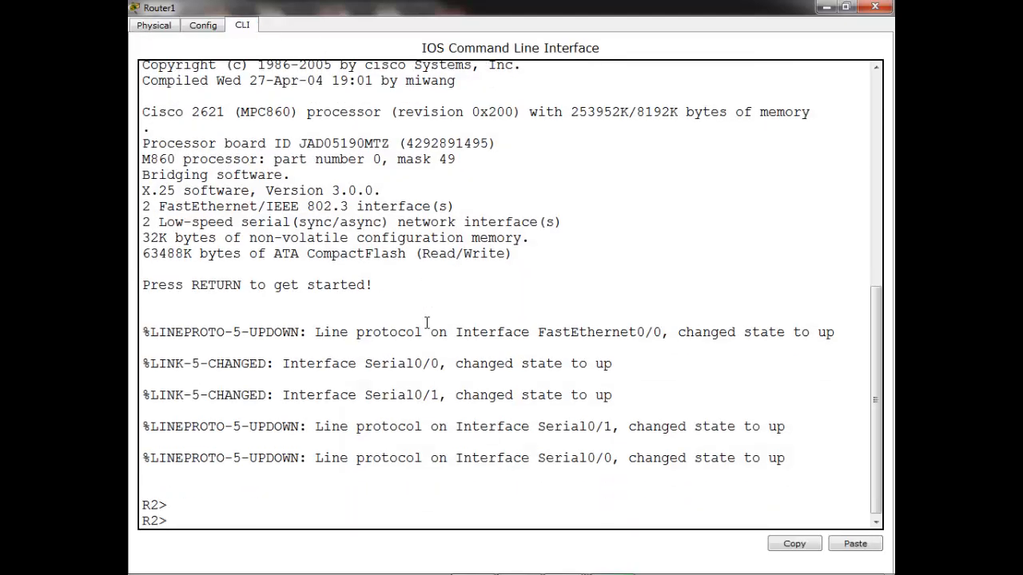
Enter privileged EXEC mode on R2.
{"action": "type", "text": "en''"}
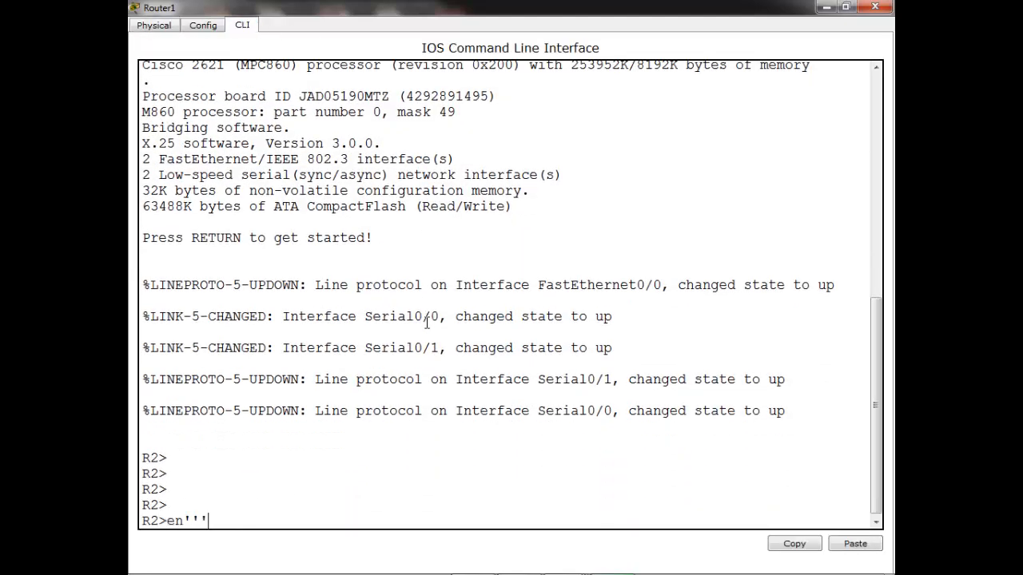
{"action": "key", "text": "BackSpace"}
{"action": "key", "text": "BackSpace"}
{"action": "key", "text": "BackSpace"}
{"action": "key", "text": "Return"}
{"action": "key", "text": "Return"}
{"action": "key", "text": "Return"}
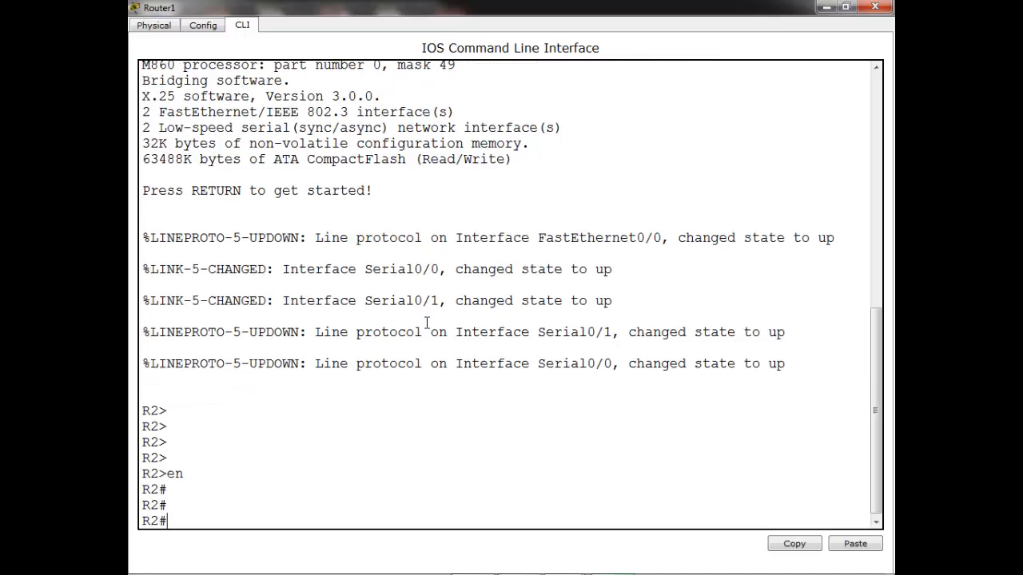
{"action": "type", "text": "cof"}
{"action": "key", "text": "BackSpace"}
{"action": "type", "text": "nf t"}
{"action": "key", "text": "Return"}
{"action": "key", "text": "Return"}
{"action": "key", "text": "Return"}
{"action": "type", "text": "ro"}
{"action": "key", "text": "Tab"}
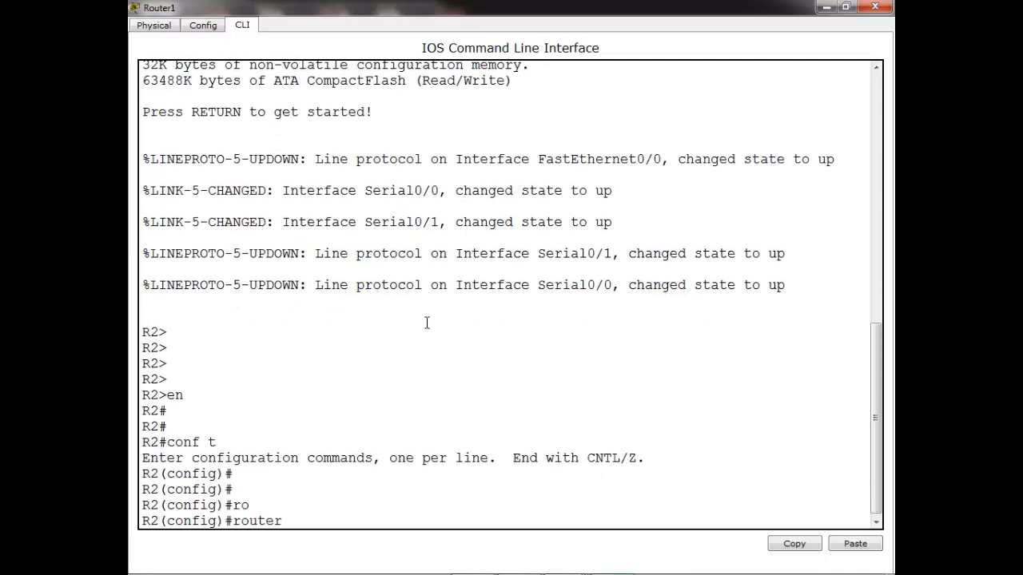
{"action": "type", "text": "ri"}
{"action": "key", "text": "Tab"}
{"action": "key", "text": "Return"}
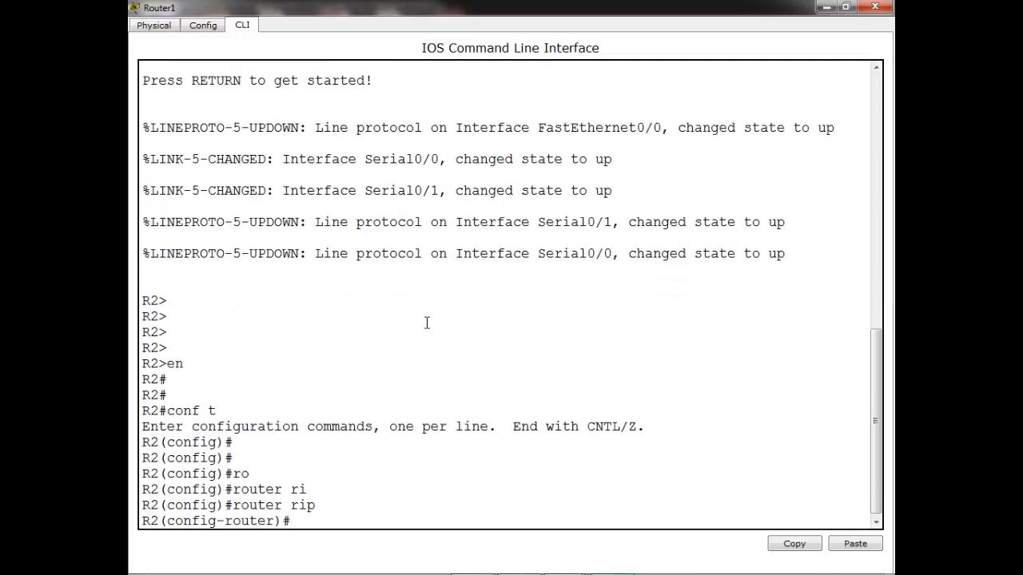
{"action": "type", "text": "net"}
{"action": "key", "text": "Tab"}
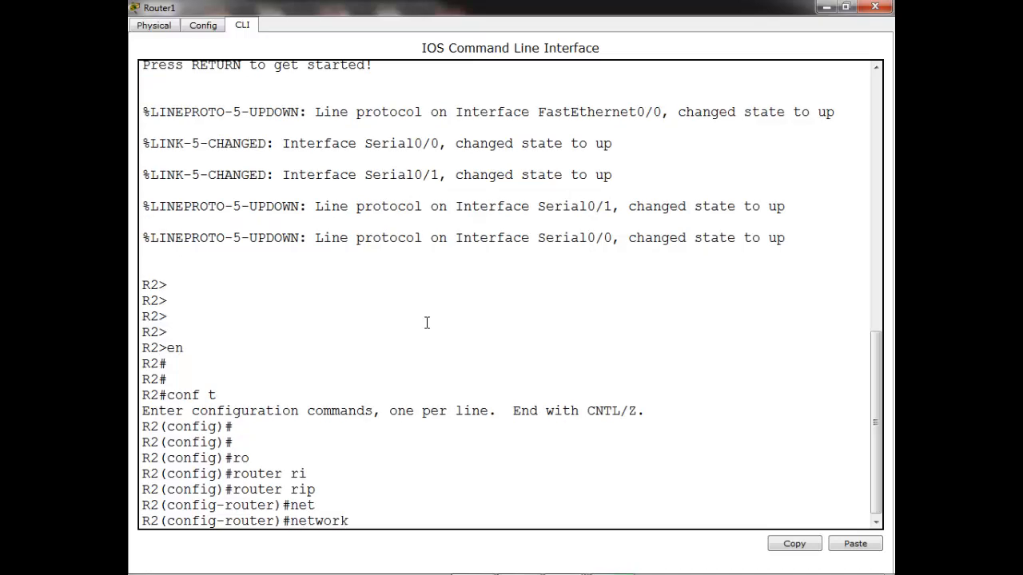
{"action": "scroll", "coordinate": [427, 323], "scroll_direction": "up", "scroll_amount": 7}
{"action": "scroll", "coordinate": [426, 323], "scroll_direction": "down", "scroll_amount": 7}
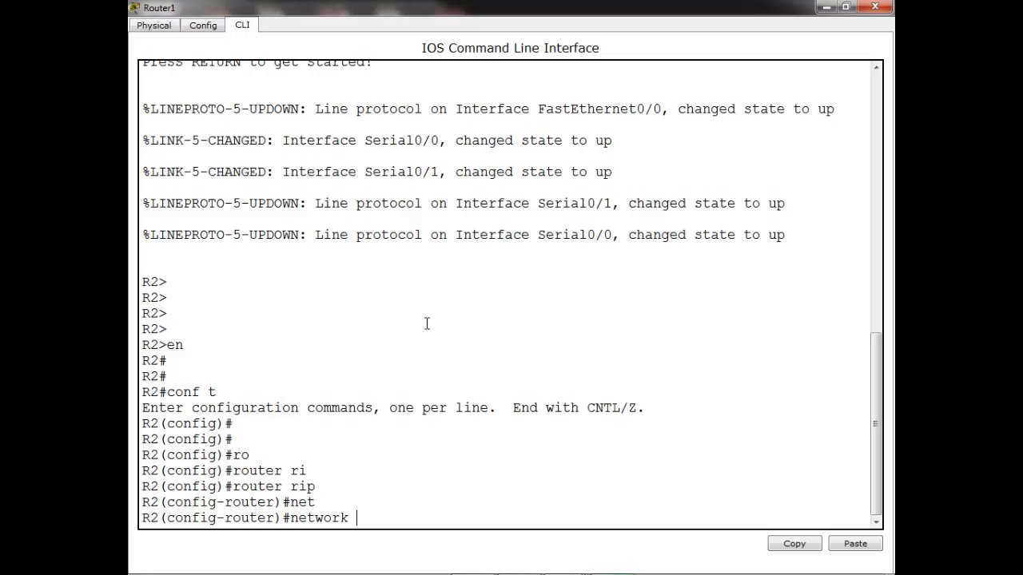
{"action": "key", "text": "ctrl+z"}
Display R2's IP routing table to check its directly connected networks.
{"action": "key", "text": "Return"}
{"action": "key", "text": "Return"}
{"action": "type", "text": "sh "}
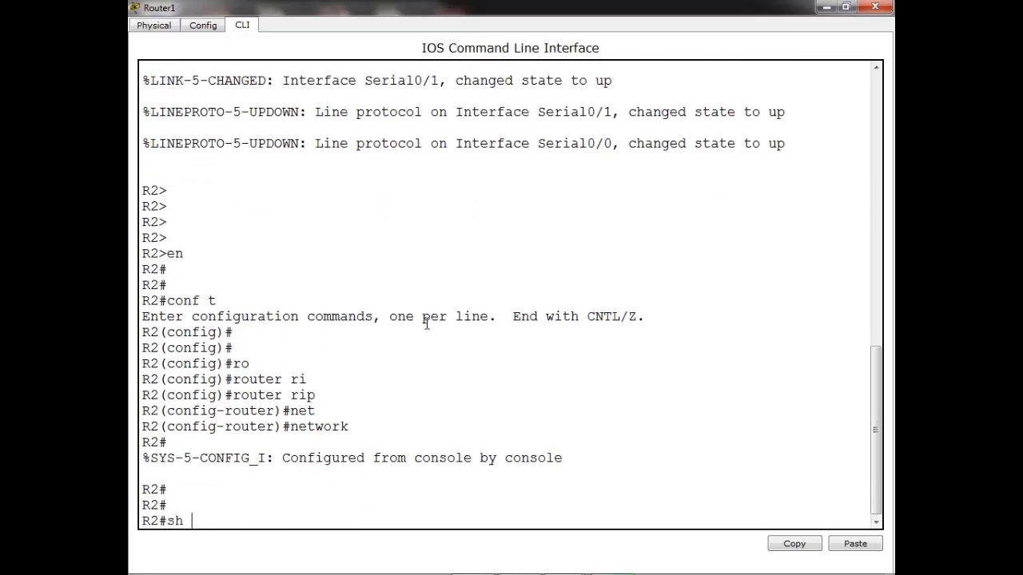
{"action": "type", "text": "ip ro"}
{"action": "key", "text": "Tab"}
{"action": "key", "text": "Return"}
{"action": "key", "text": "Return"}
{"action": "key", "text": "Return"}
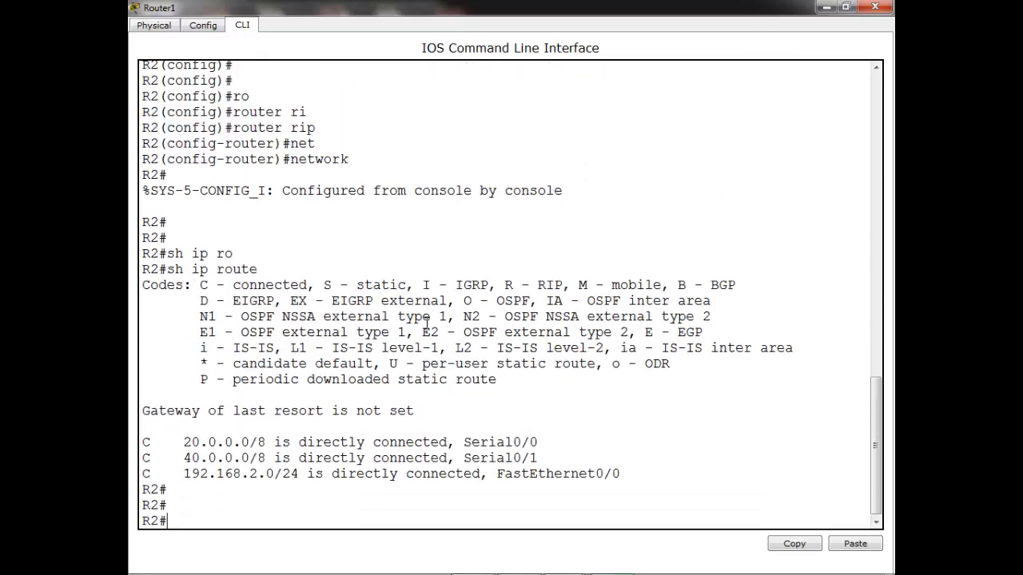
Enter global configuration mode on R2 and start RIP router configuration.
{"action": "type", "text": "conf t"}
{"action": "key", "text": "Return"}
{"action": "key", "text": "Return"}
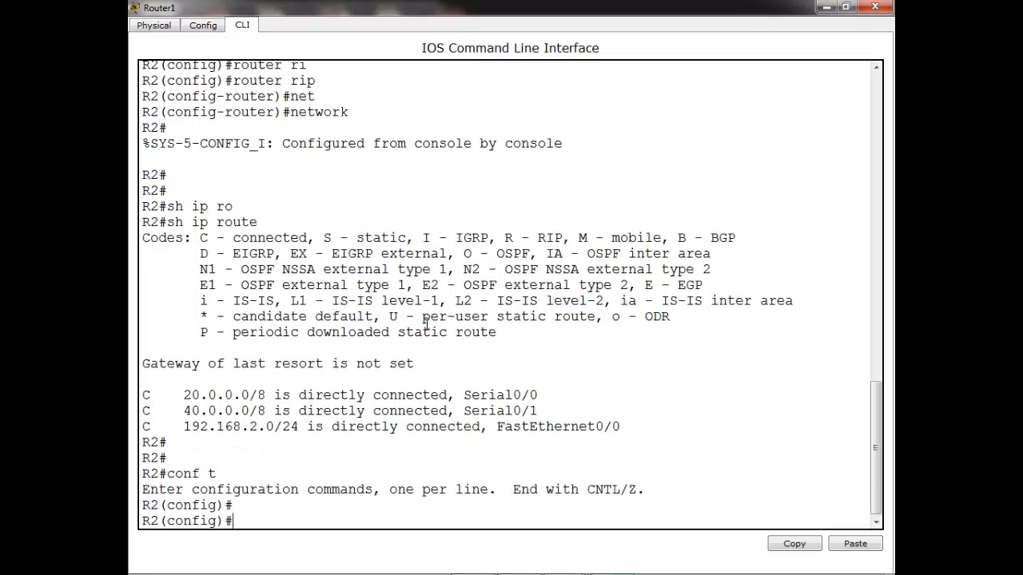
{"action": "type", "text": "ro"}
{"action": "key", "text": "Tab"}
{"action": "type", "text": "ri"}
{"action": "key", "text": "Tab"}
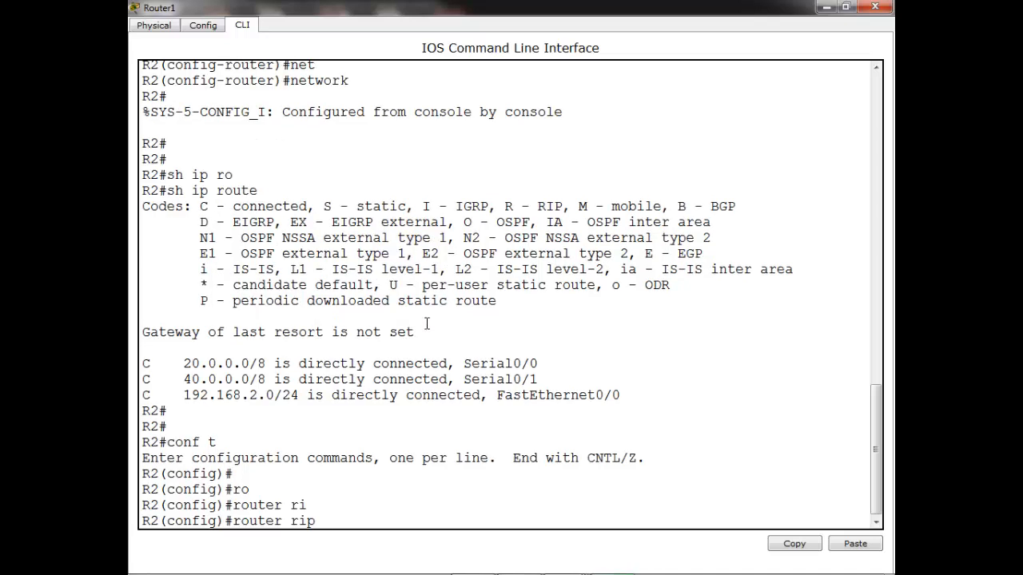
{"action": "key", "text": "Return"}
Add networks 20.0.0.0, 40.0.0.0 and 192.168.2.0 to R2's RIP configuration.
{"action": "type", "text": "net"}
{"action": "key", "text": "Tab"}
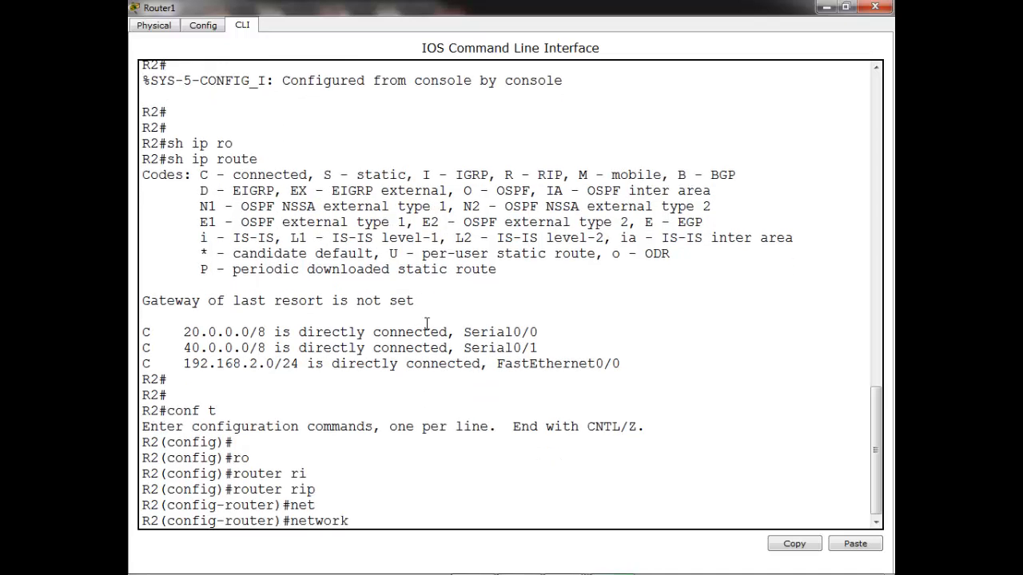
{"action": "type", "text": "20.0.0.0"}
{"action": "key", "text": "Return"}
{"action": "type", "text": "net"}
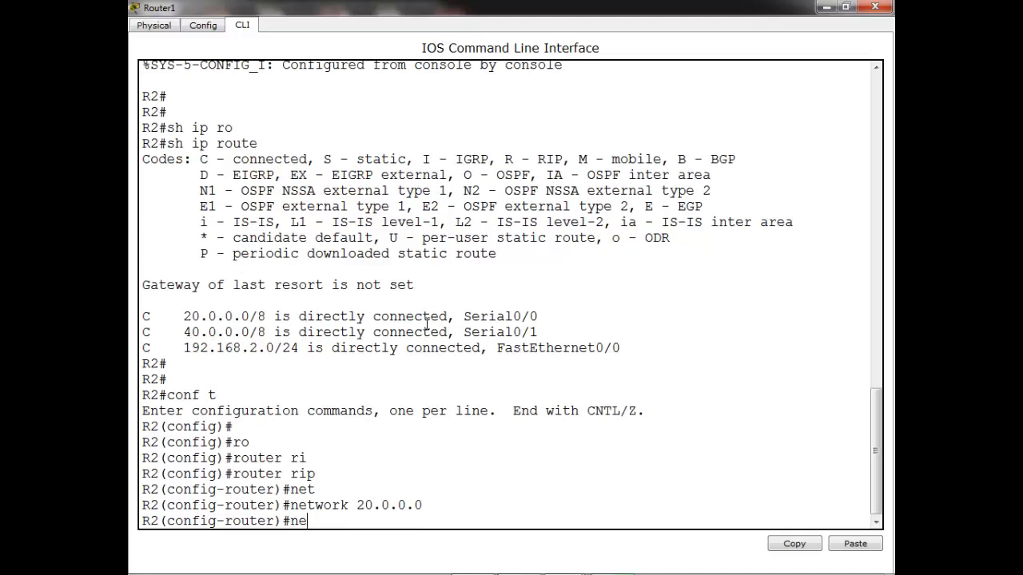
{"action": "key", "text": "Tab"}
{"action": "type", "text": "40.0.0.0"}
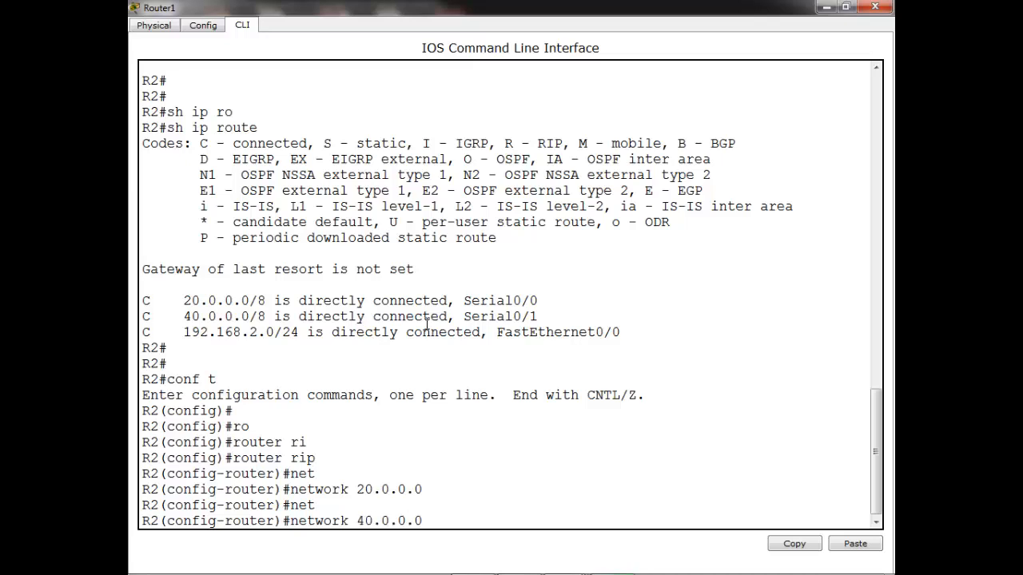
{"action": "key", "text": "Return"}
{"action": "type", "text": "net"}
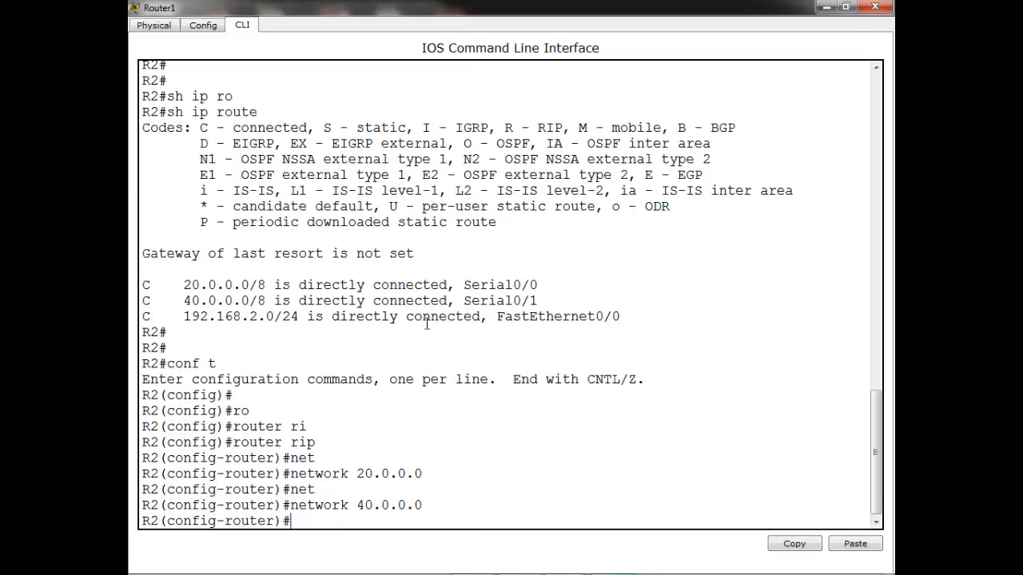
{"action": "key", "text": "Tab"}
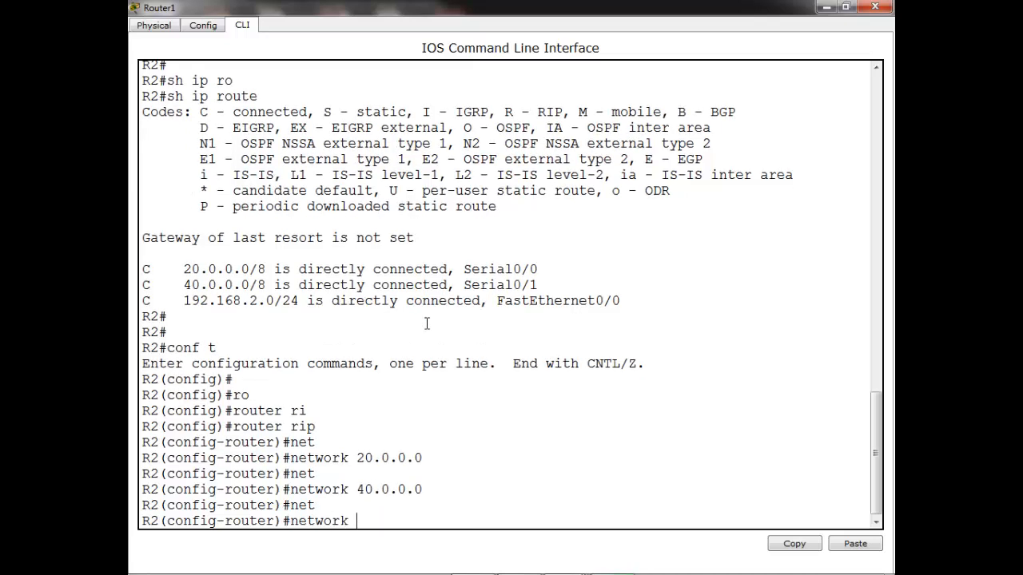
{"action": "type", "text": "192.168.2.0"}
{"action": "key", "text": "Return"}
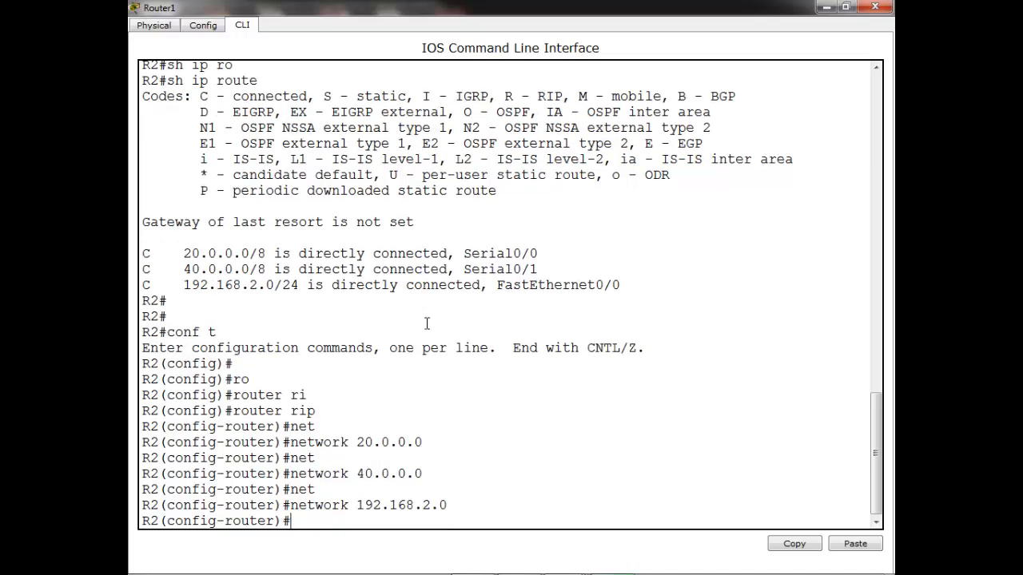
Close R2's window and open the command-line interface of router R3.
{"action": "left_click", "coordinate": [875, 8]}
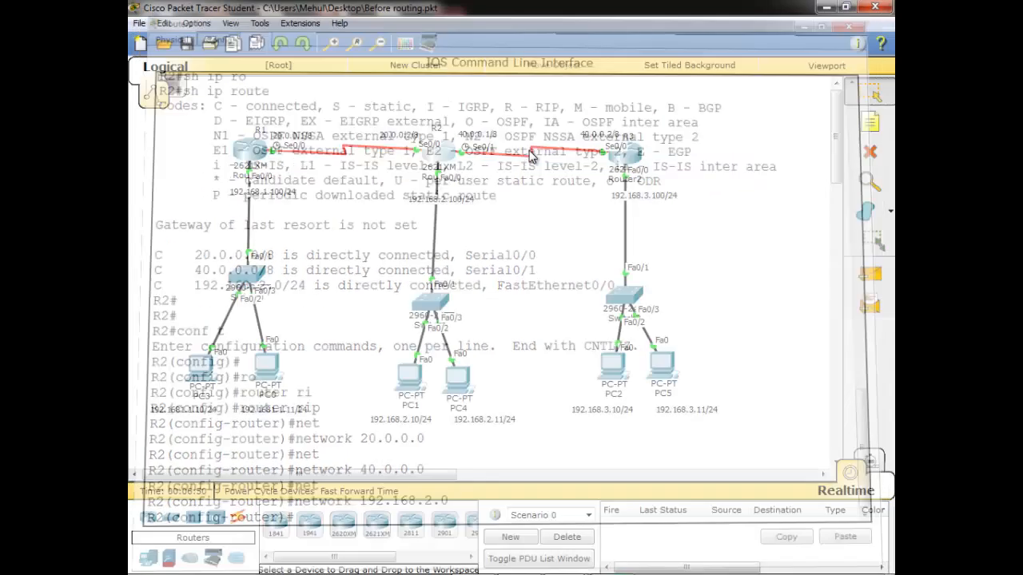
{"action": "left_click", "coordinate": [631, 156]}
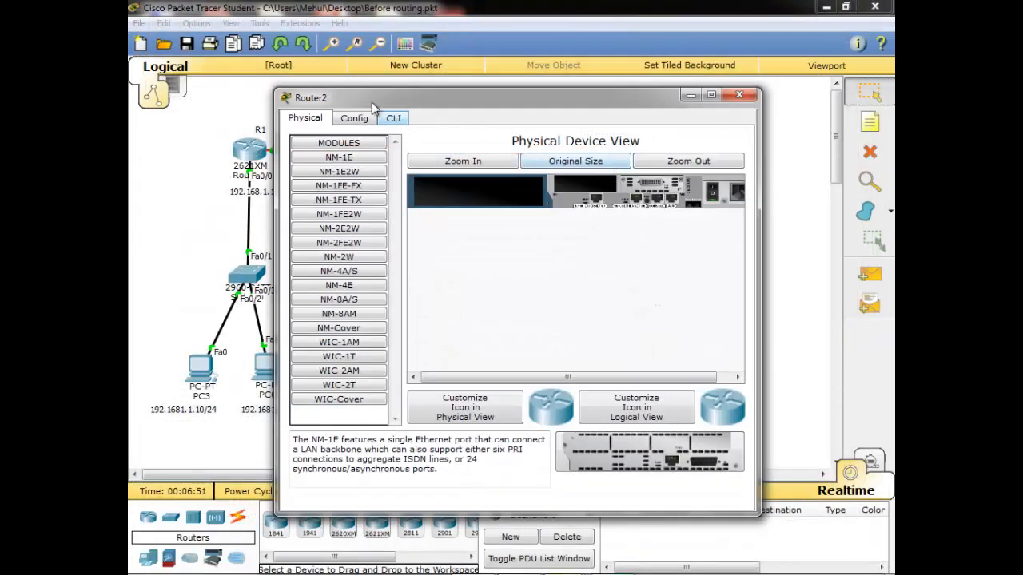
{"action": "left_click", "coordinate": [391, 117]}
{"action": "double_click", "coordinate": [424, 102]}
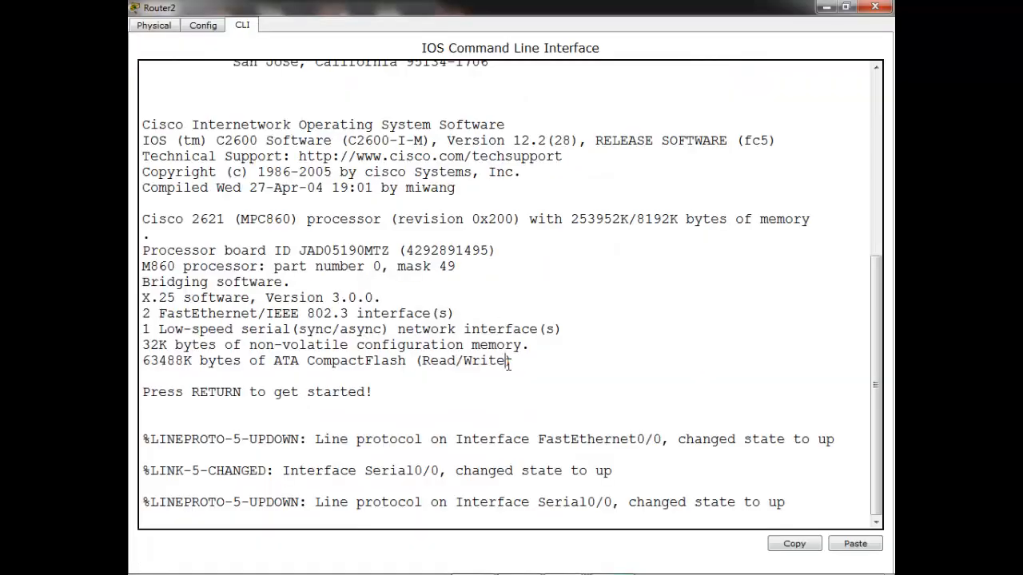
{"action": "key", "text": "Return"}
{"action": "key", "text": "Return"}
{"action": "key", "text": "Return"}
{"action": "key", "text": "Return"}
Enter privileged EXEC mode on router R3.
{"action": "type", "text": "en"}
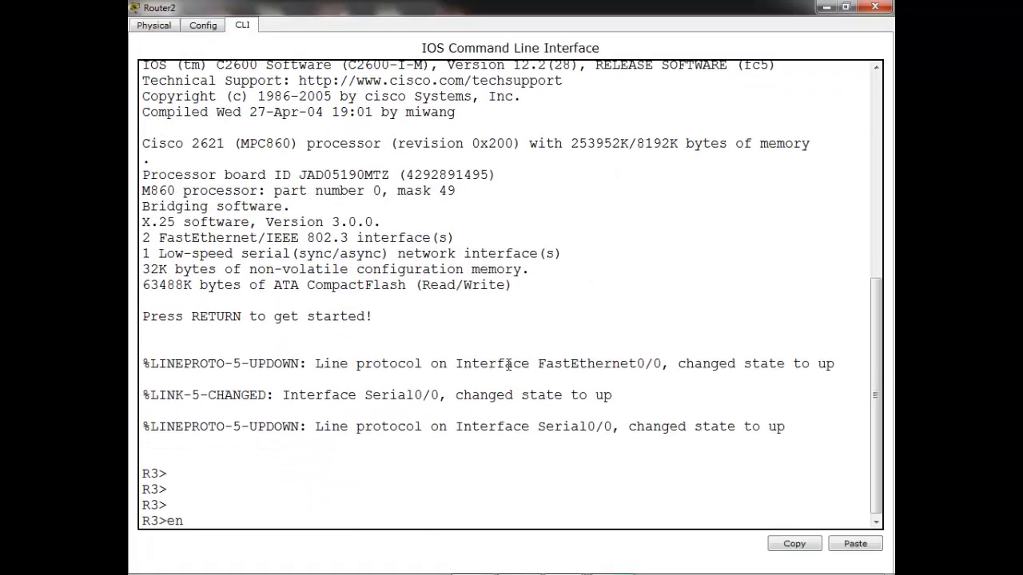
{"action": "key", "text": "Return"}
{"action": "key", "text": "Return"}
Display R3's IP routing table to check its directly connected networks.
{"action": "type", "text": "sh ip ro"}
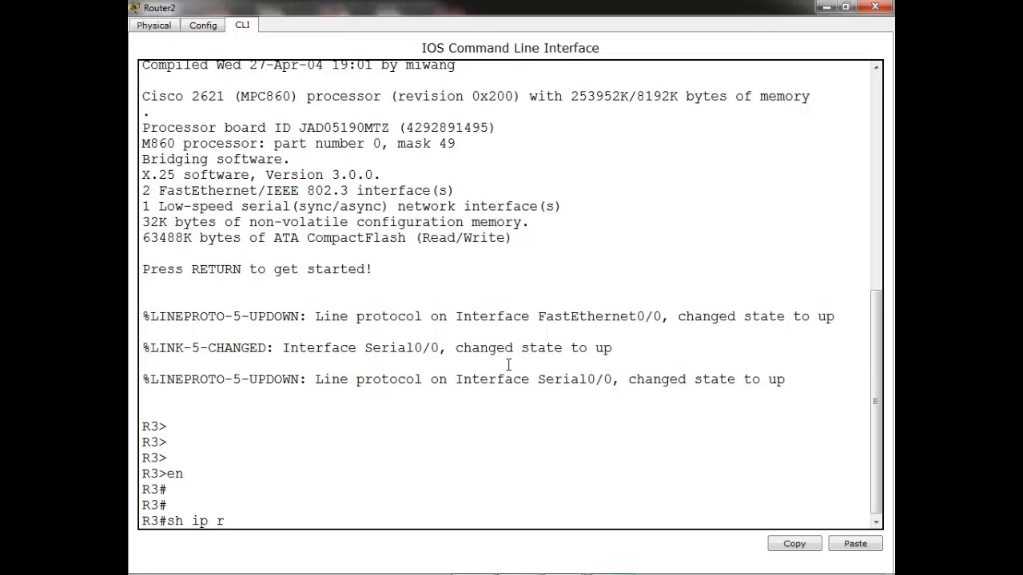
{"action": "key", "text": "Tab"}
{"action": "key", "text": "Return"}
{"action": "key", "text": "Return"}
{"action": "key", "text": "Return"}
{"action": "key", "text": "Return"}
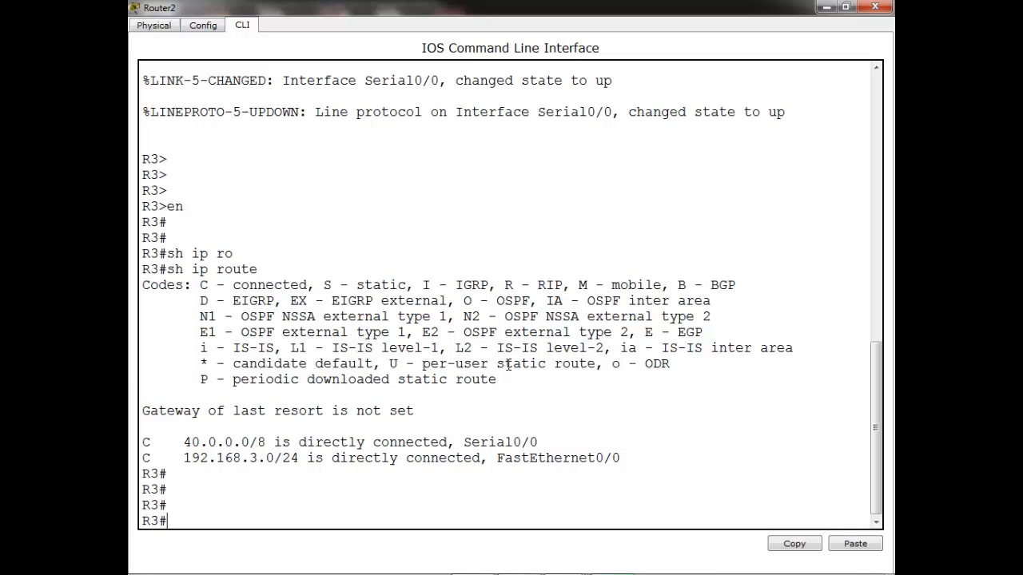
Enter global configuration mode on R3 and start RIP router configuration.
{"action": "type", "text": "conf t"}
{"action": "key", "text": "Return"}
{"action": "key", "text": "Return"}
{"action": "key", "text": "Return"}
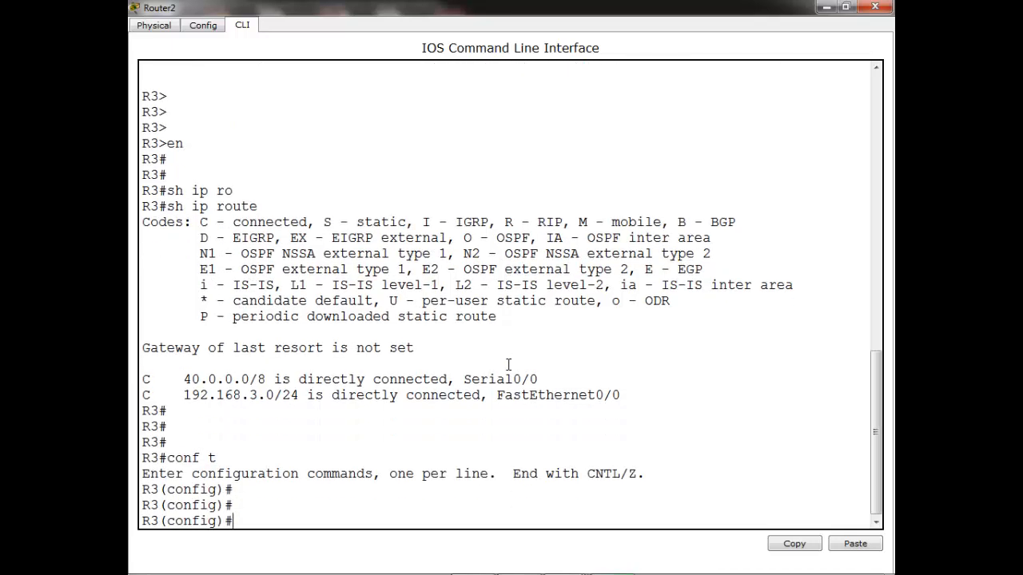
{"action": "type", "text": "rou"}
{"action": "key", "text": "Tab"}
{"action": "type", "text": "ri"}
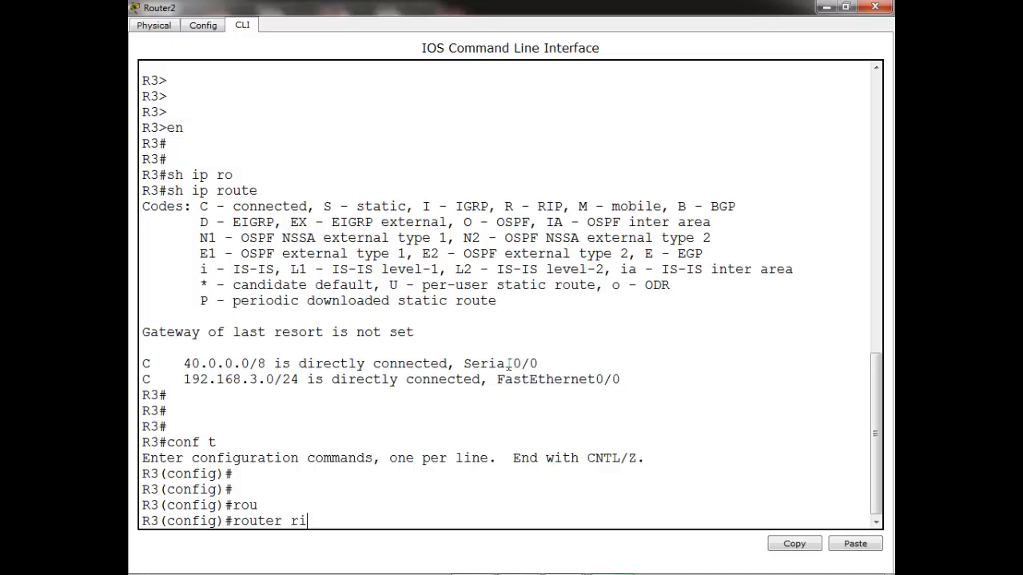
{"action": "key", "text": "Tab"}
{"action": "key", "text": "Return"}
Add networks 40.0.0.0 and 192.168.3.0 to R3's RIP configuration and close its window.
{"action": "type", "text": "net"}
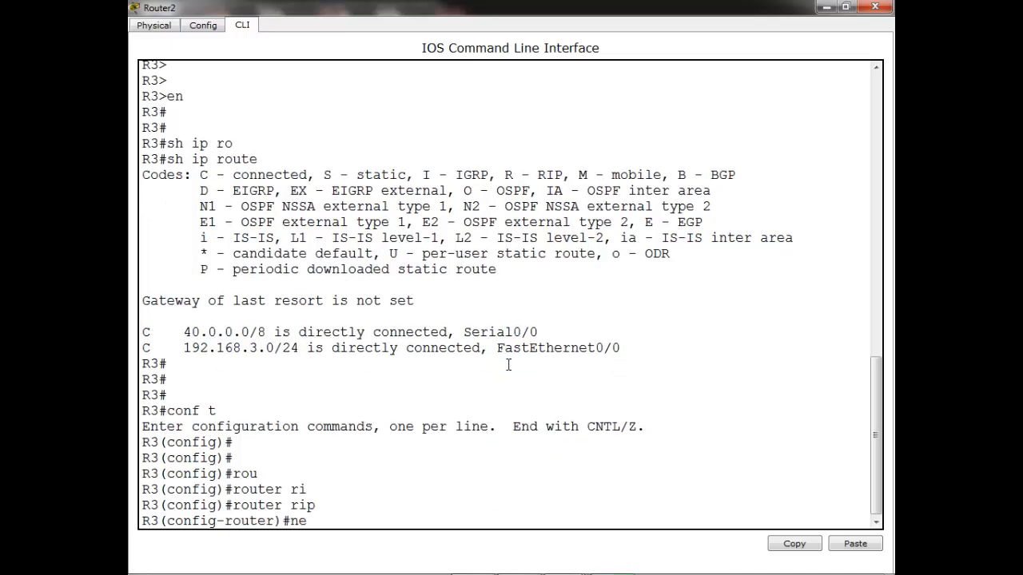
{"action": "key", "text": "Tab"}
{"action": "type", "text": "40"}
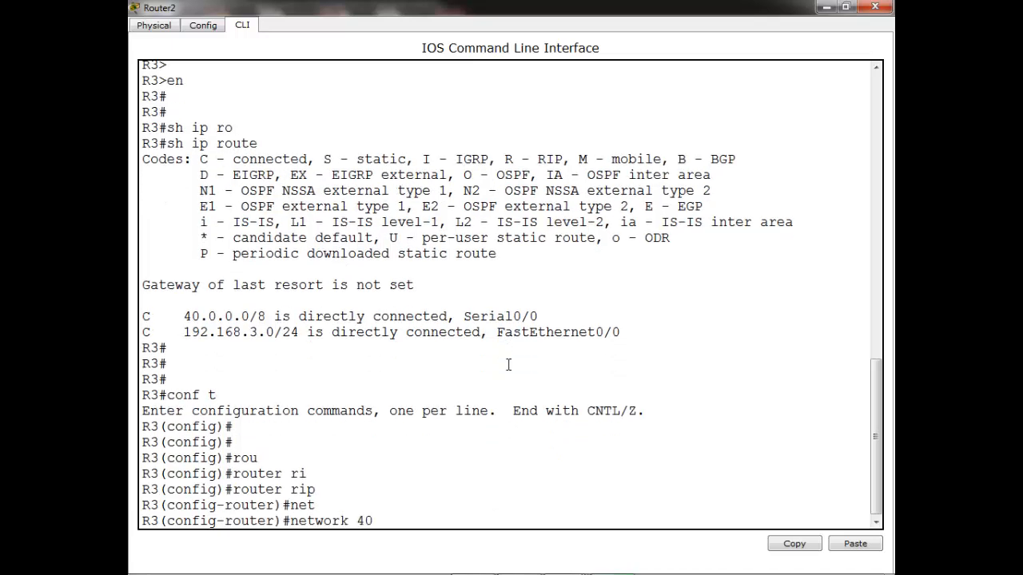
{"action": "type", "text": ".0.0.00"}
{"action": "key", "text": "BackSpace"}
{"action": "key", "text": "Return"}
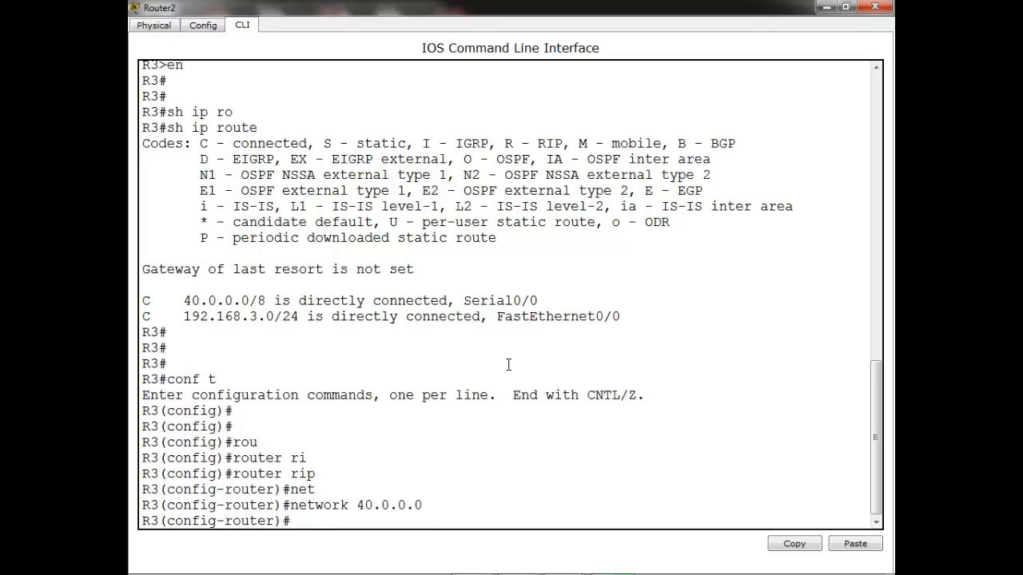
{"action": "type", "text": "net"}
{"action": "key", "text": "Tab"}
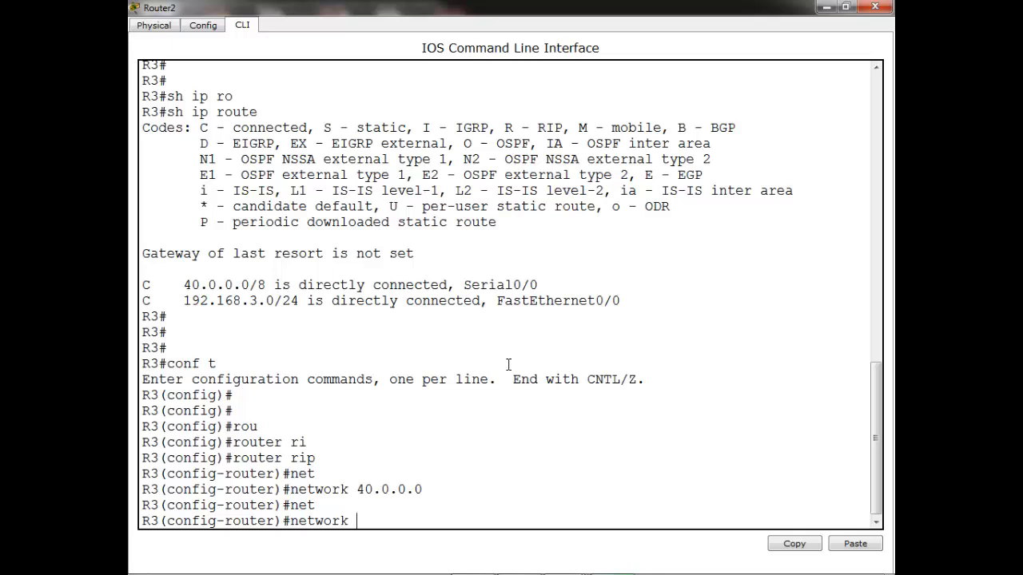
{"action": "type", "text": "192.168.3.0"}
{"action": "key", "text": "Return"}
{"action": "key", "text": "Return"}
{"action": "key", "text": "Return"}
{"action": "key", "text": "Return"}
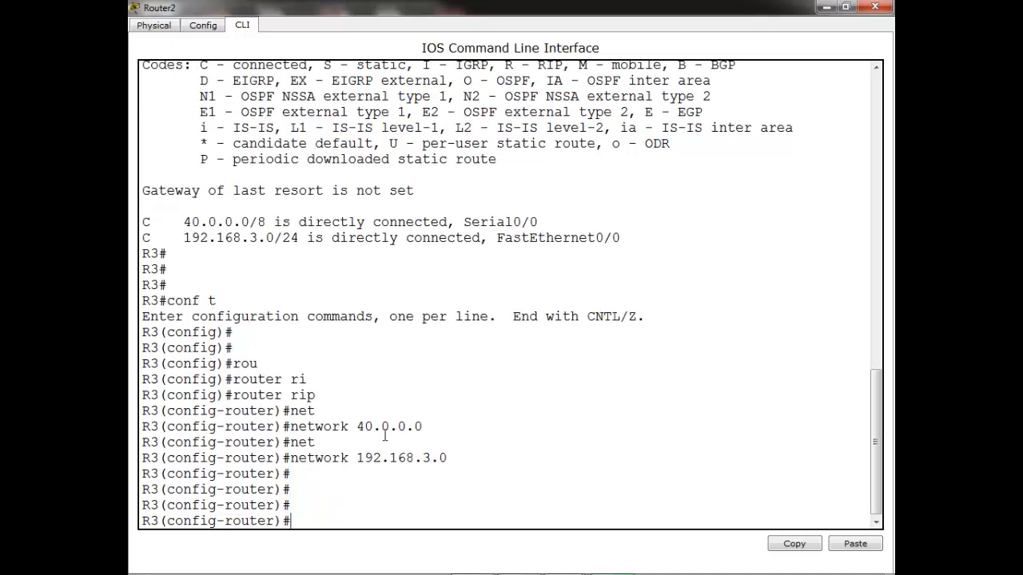
{"action": "left_click", "coordinate": [875, 9]}
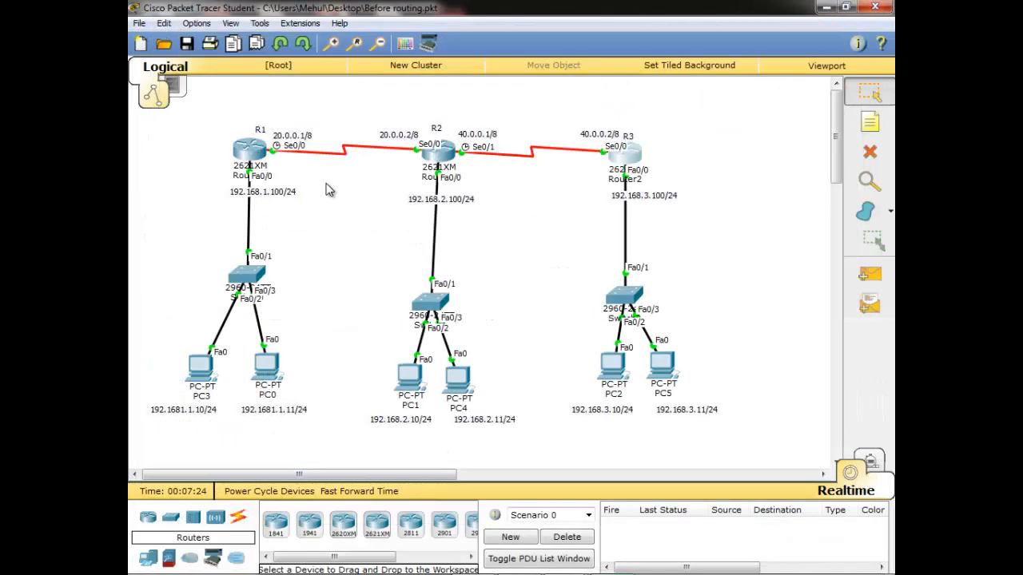
Open R1's command-line interface in a maximized window and return from RIP configuration to privileged EXEC mode.
{"action": "left_click", "coordinate": [248, 154]}
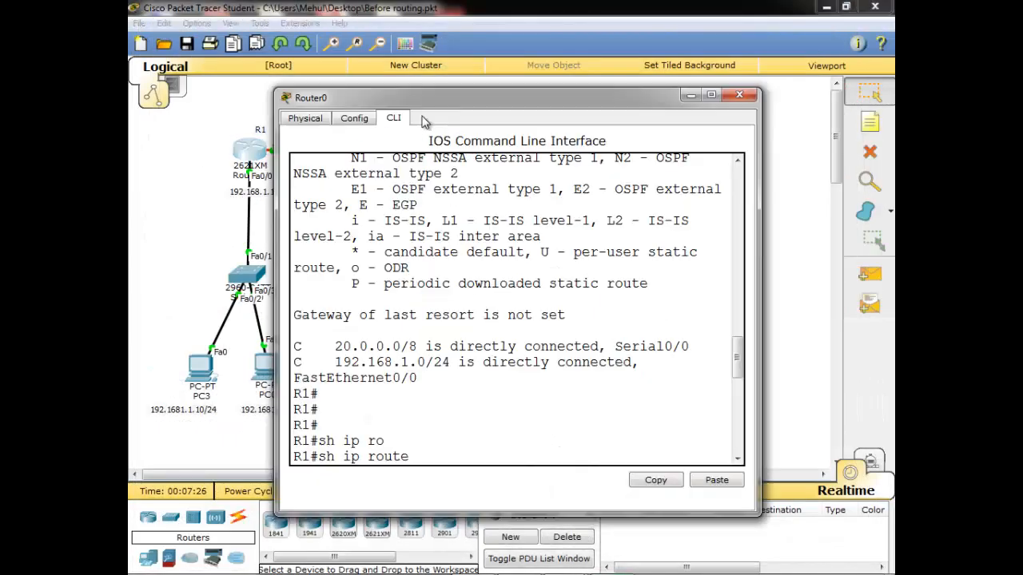
{"action": "double_click", "coordinate": [486, 99]}
{"action": "key", "text": "ctrl+z"}
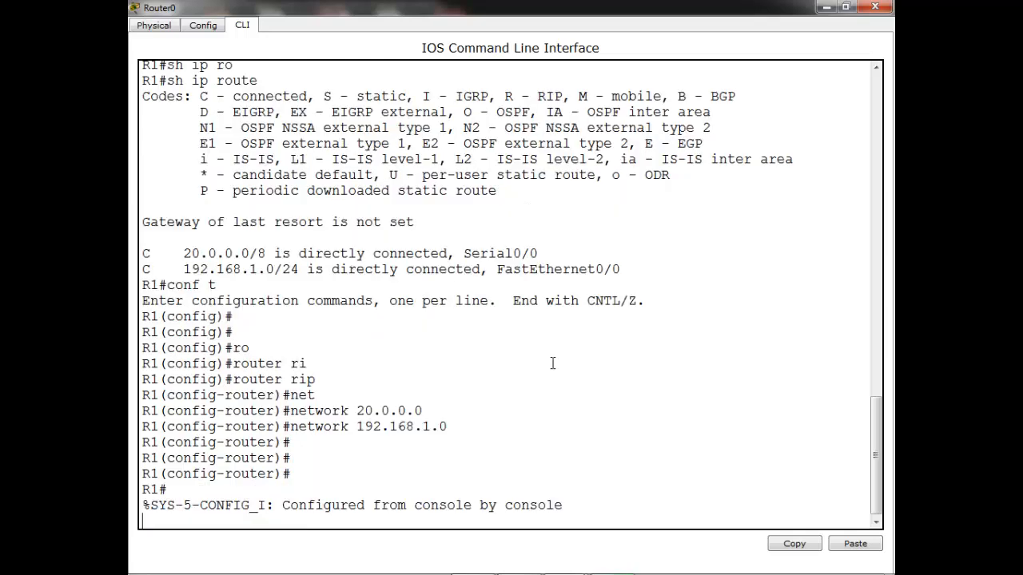
Display R1's IP routing table with "sh ip route" to verify the RIP routes.
{"action": "key", "text": "Return"}
{"action": "key", "text": "Return"}
{"action": "key", "text": "Return"}
{"action": "type", "text": "sh i"}
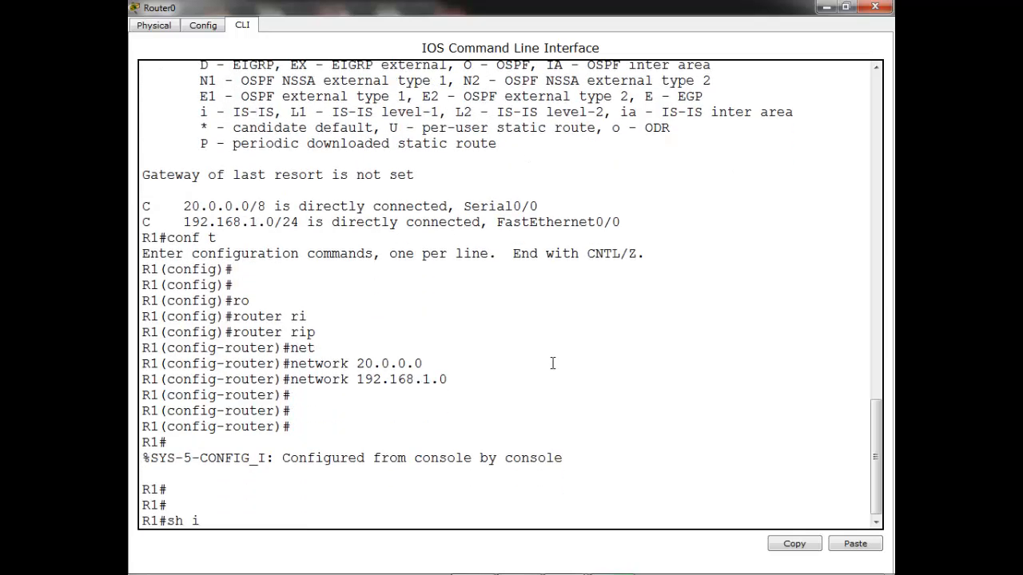
{"action": "type", "text": "p route"}
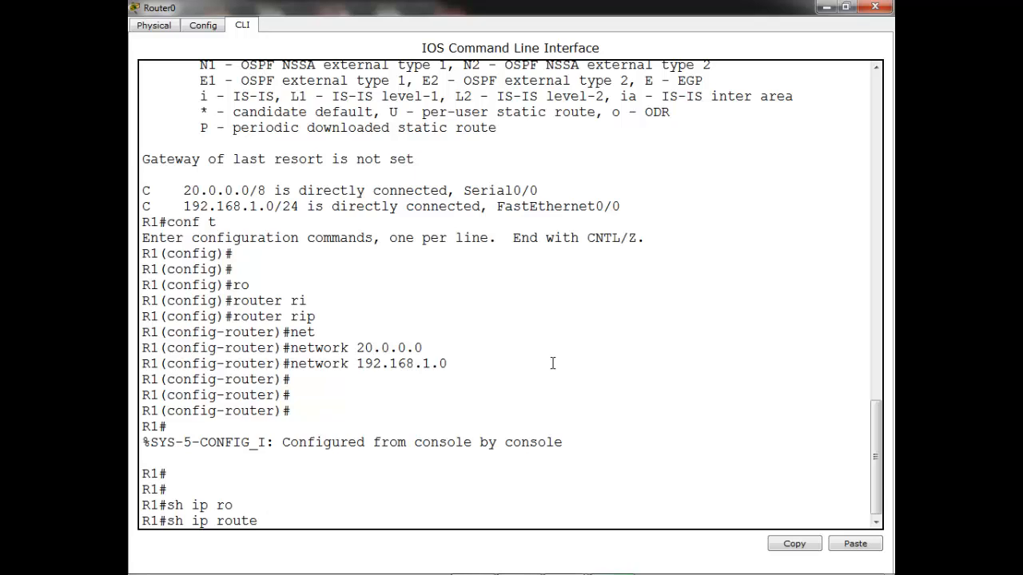
{"action": "key", "text": "Return"}
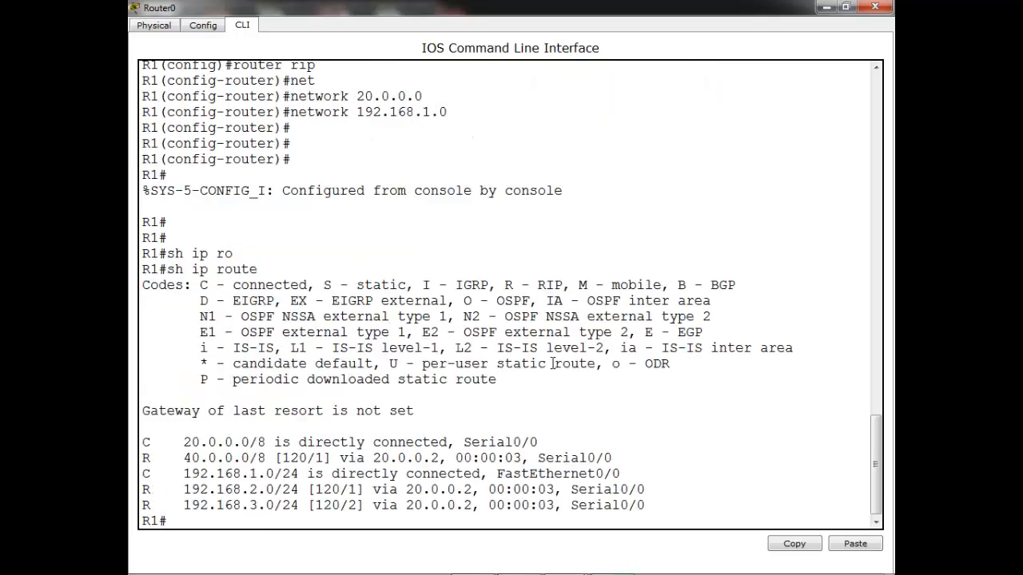
Examine R1's RIP route to 40.0.0.0/8: its route code, next hop, exit interface, administrative distance and hop count.
{"action": "double_click", "coordinate": [146, 457]}
{"action": "left_click_drag", "start_coordinate": [505, 284], "coordinate": [556, 286]}
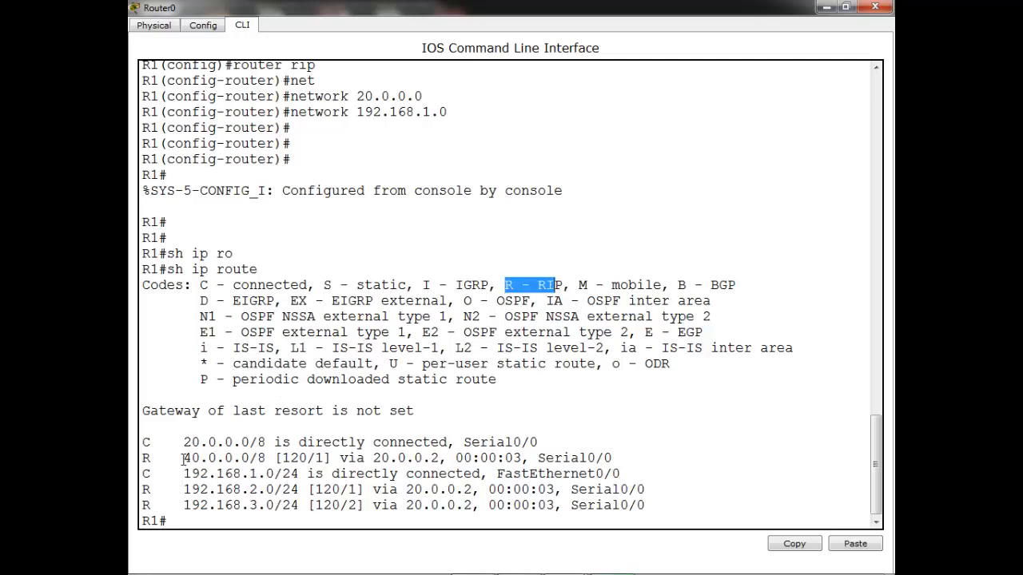
{"action": "left_click_drag", "start_coordinate": [184, 458], "coordinate": [474, 458]}
{"action": "left_click", "coordinate": [473, 458]}
{"action": "left_click_drag", "start_coordinate": [374, 458], "coordinate": [419, 457]}
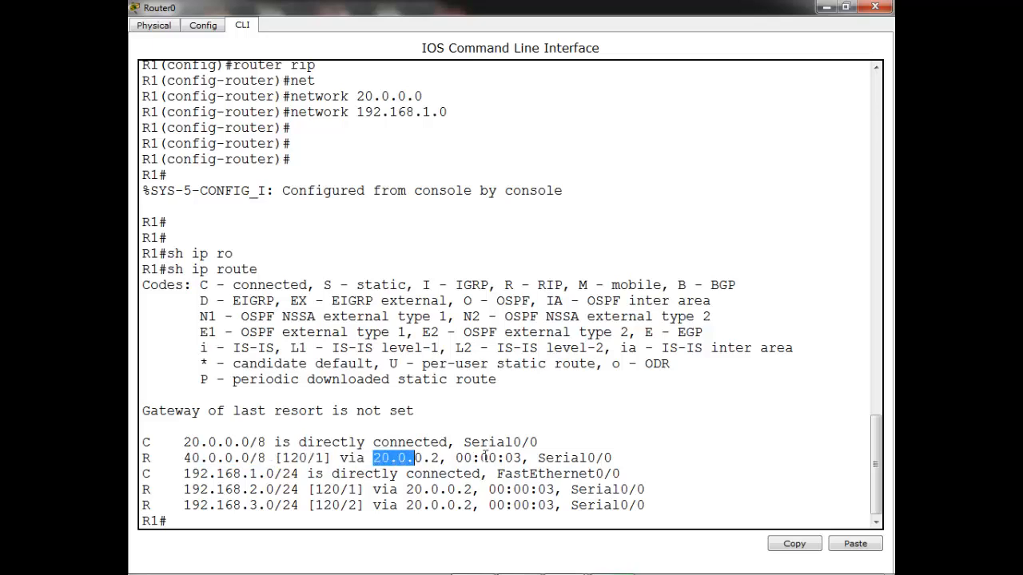
{"action": "left_click", "coordinate": [537, 458]}
{"action": "left_click_drag", "start_coordinate": [537, 458], "coordinate": [615, 457]}
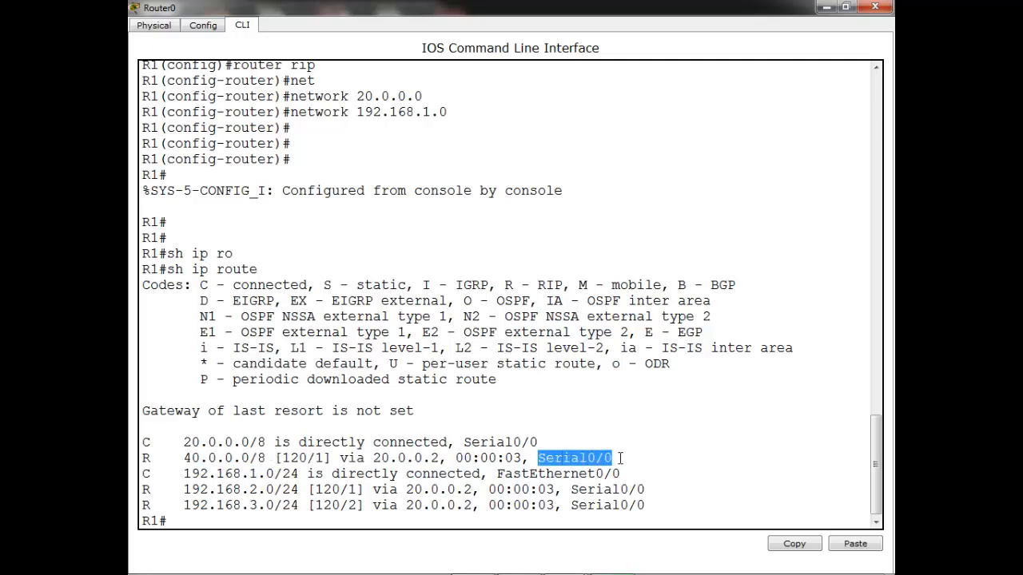
{"action": "left_click", "coordinate": [281, 458]}
{"action": "left_click_drag", "start_coordinate": [282, 458], "coordinate": [308, 458]}
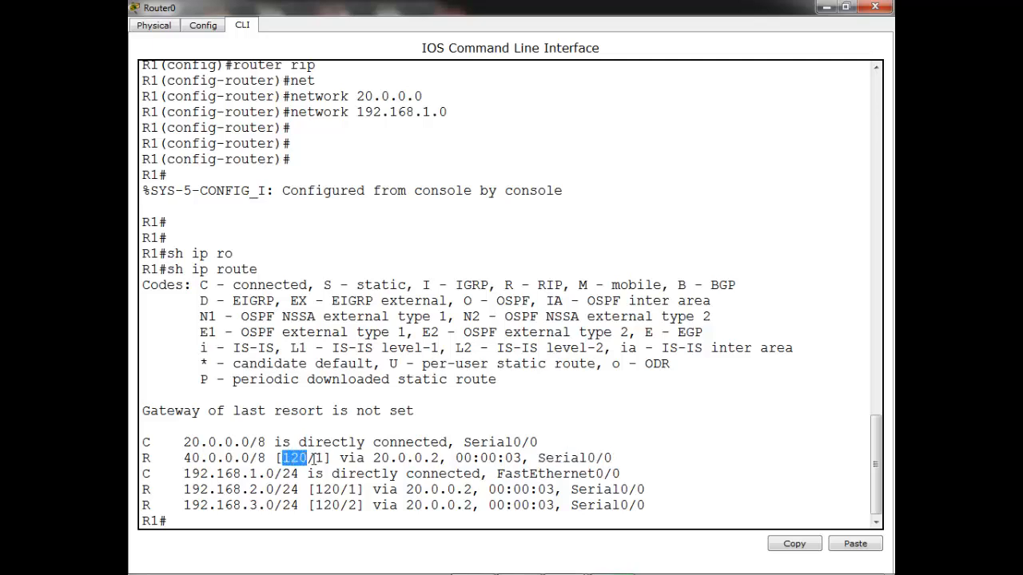
{"action": "left_click", "coordinate": [314, 458]}
Compare the hop counts of R1's RIP routes to 192.168.2.0/24 and 192.168.3.0/24, and close R1's window.
{"action": "left_click_drag", "start_coordinate": [184, 489], "coordinate": [314, 489]}
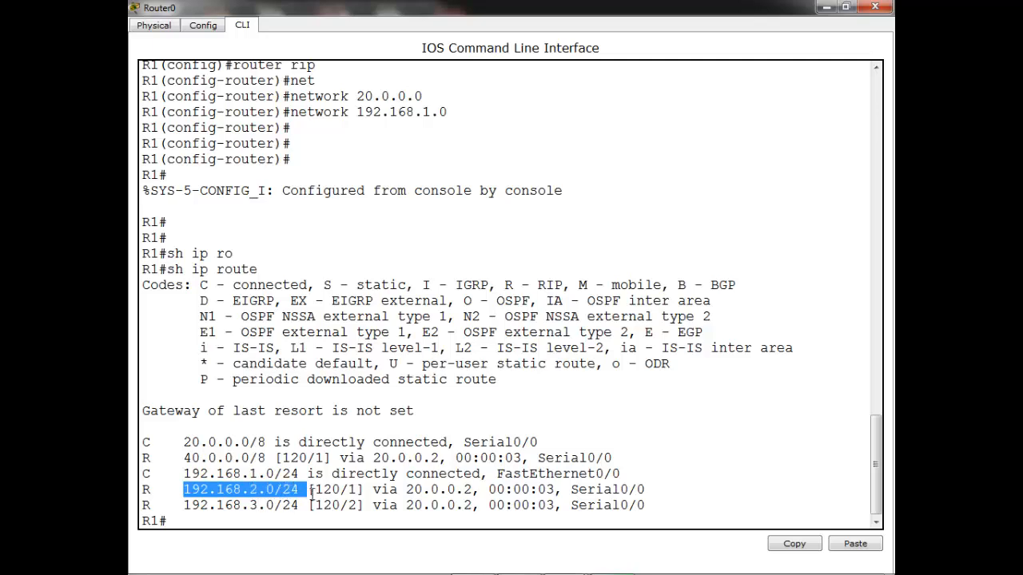
{"action": "double_click", "coordinate": [352, 489]}
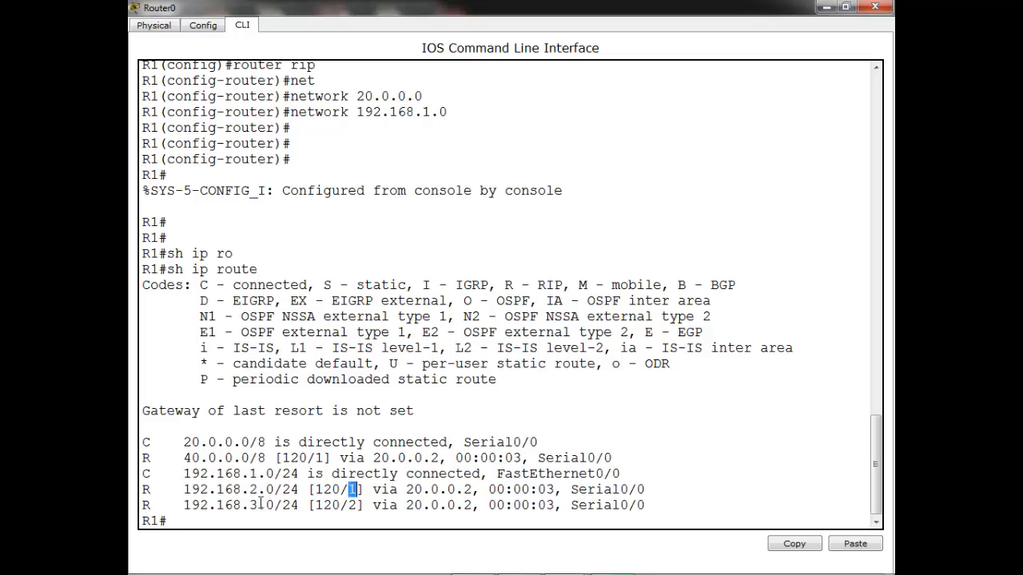
{"action": "left_click_drag", "start_coordinate": [241, 505], "coordinate": [265, 505]}
{"action": "left_click_drag", "start_coordinate": [347, 505], "coordinate": [358, 505]}
{"action": "left_click", "coordinate": [358, 506]}
{"action": "left_click", "coordinate": [875, 7]}
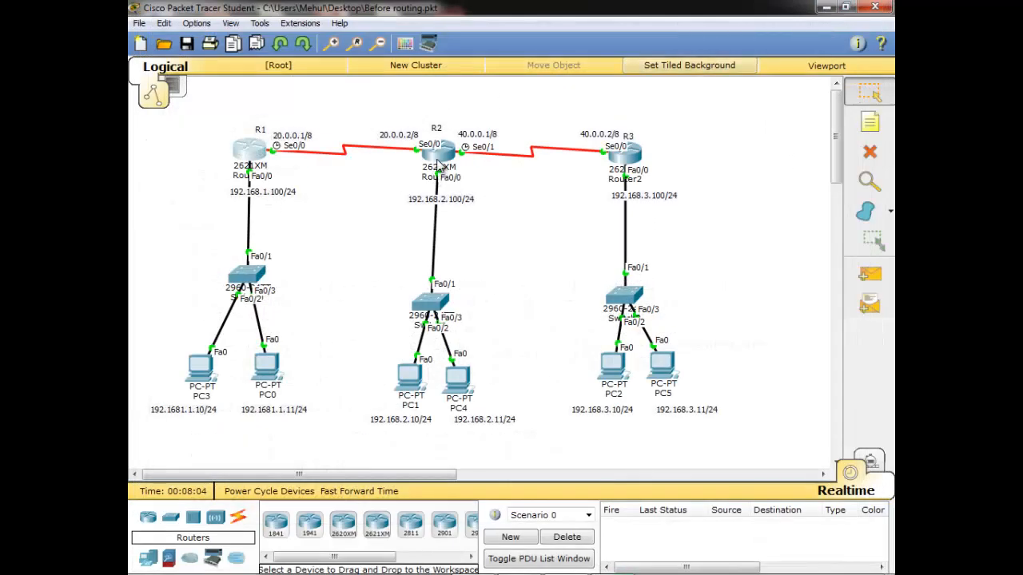
Open R2's command-line interface in a maximized window and leave RIP configuration for privileged EXEC mode.
{"action": "left_click", "coordinate": [438, 164]}
{"action": "double_click", "coordinate": [465, 101]}
{"action": "double_click", "coordinate": [500, 248]}
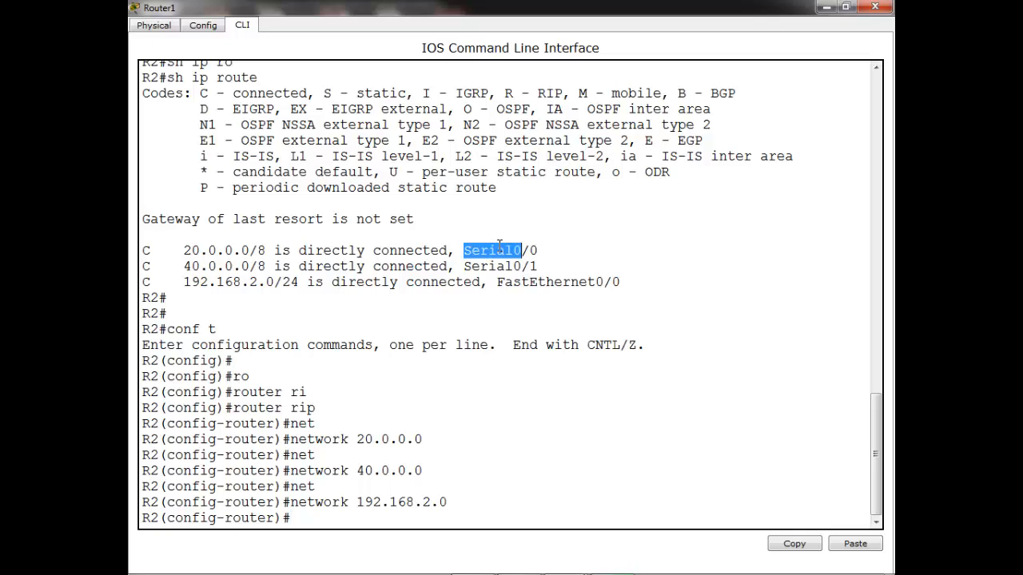
{"action": "key", "text": "ctrl+z"}
Display R2's IP routing table with "sh ip route" to verify the RIP routes.
{"action": "key", "text": "Return"}
{"action": "key", "text": "Return"}
{"action": "key", "text": "Return"}
{"action": "type", "text": "sh i"}
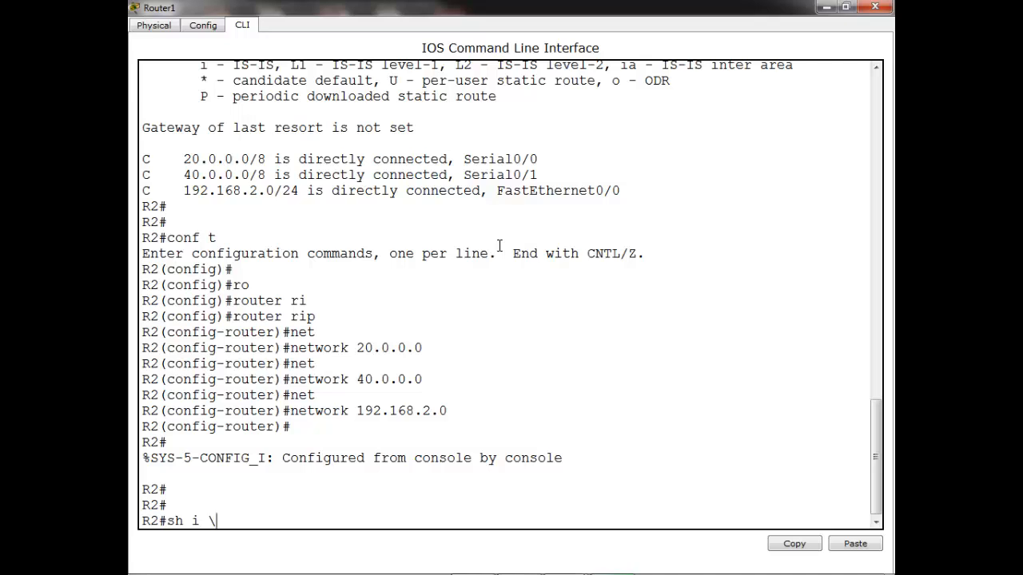
{"action": "type", "text": "p ro"}
{"action": "key", "text": "Tab"}
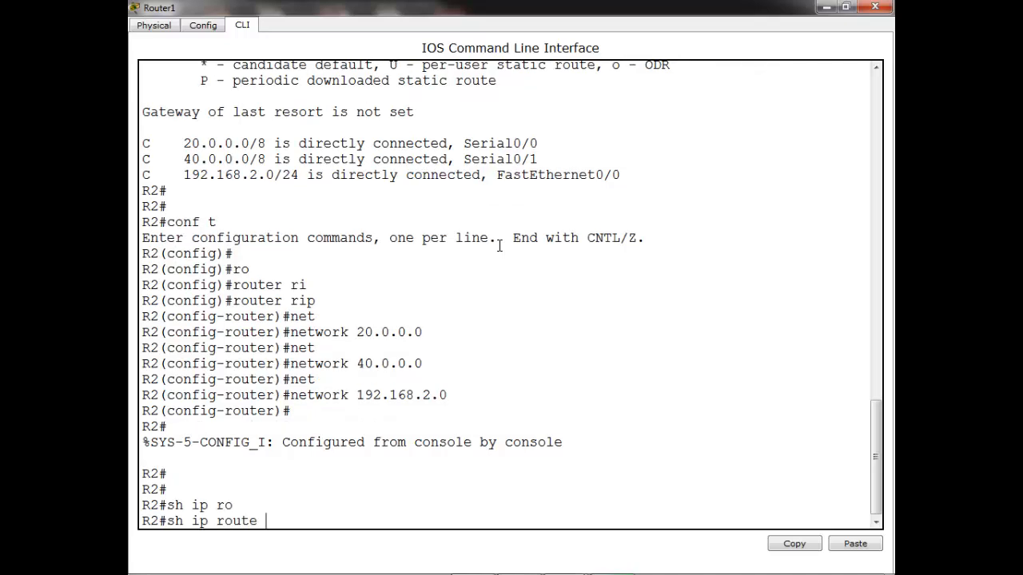
{"action": "key", "text": "Return"}
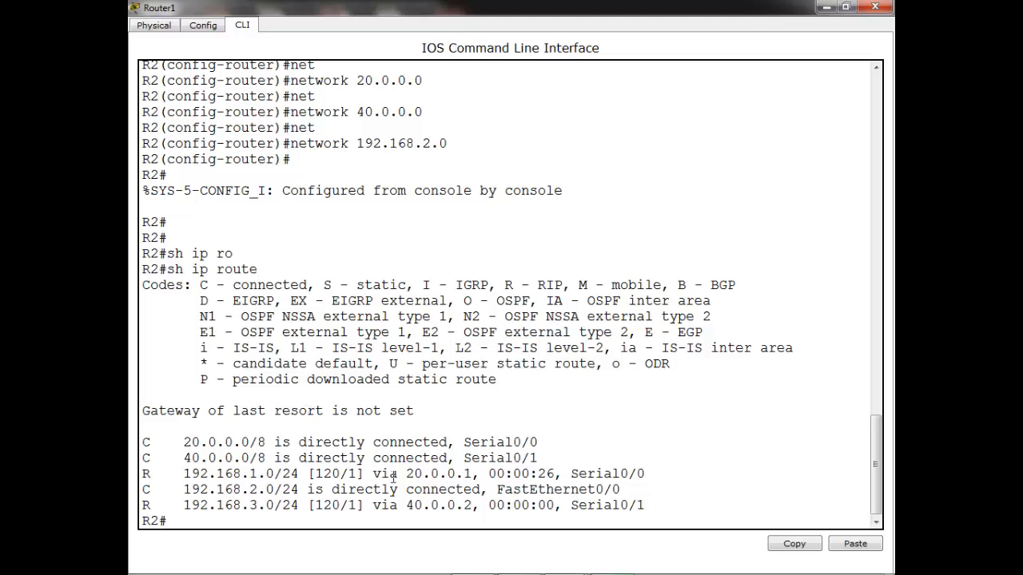
Examine the next hops of R2's RIP routes to 192.168.1.0/24 and 192.168.3.0/24, and close R2's window.
{"action": "left_click_drag", "start_coordinate": [235, 473], "coordinate": [275, 473]}
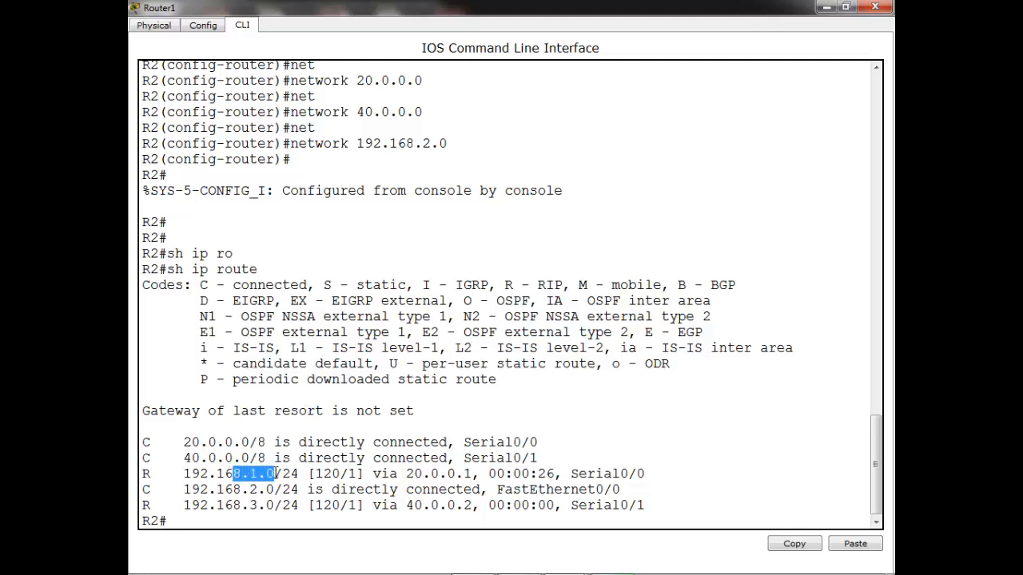
{"action": "left_click_drag", "start_coordinate": [400, 473], "coordinate": [472, 473]}
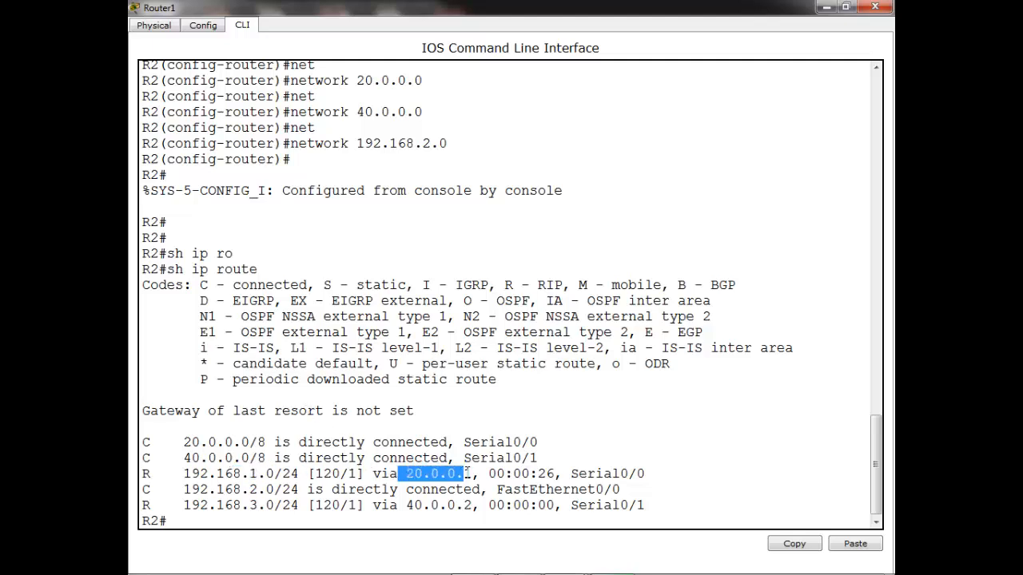
{"action": "left_click_drag", "start_coordinate": [225, 505], "coordinate": [275, 505]}
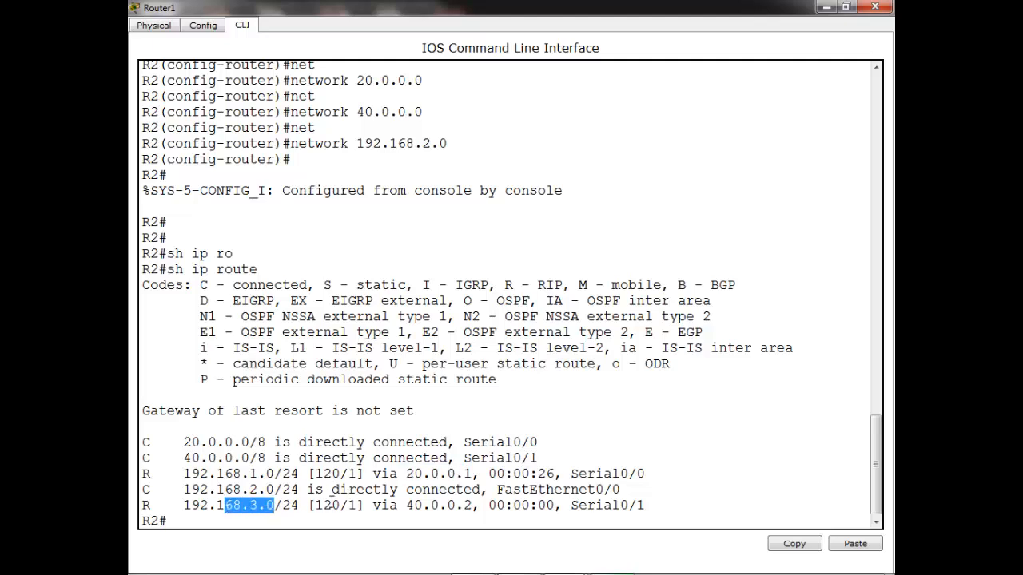
{"action": "left_click_drag", "start_coordinate": [404, 505], "coordinate": [464, 505]}
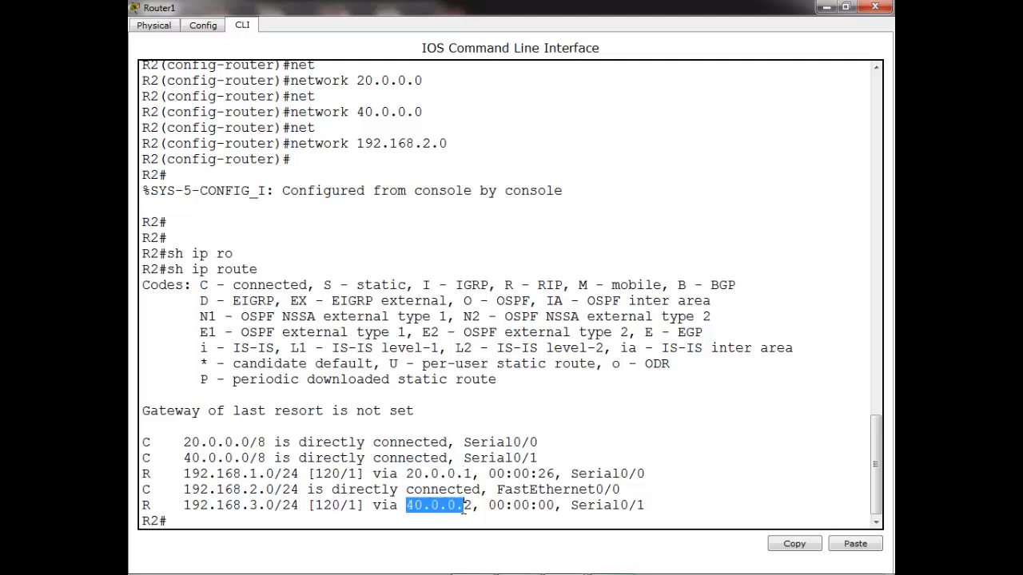
{"action": "left_click", "coordinate": [517, 499]}
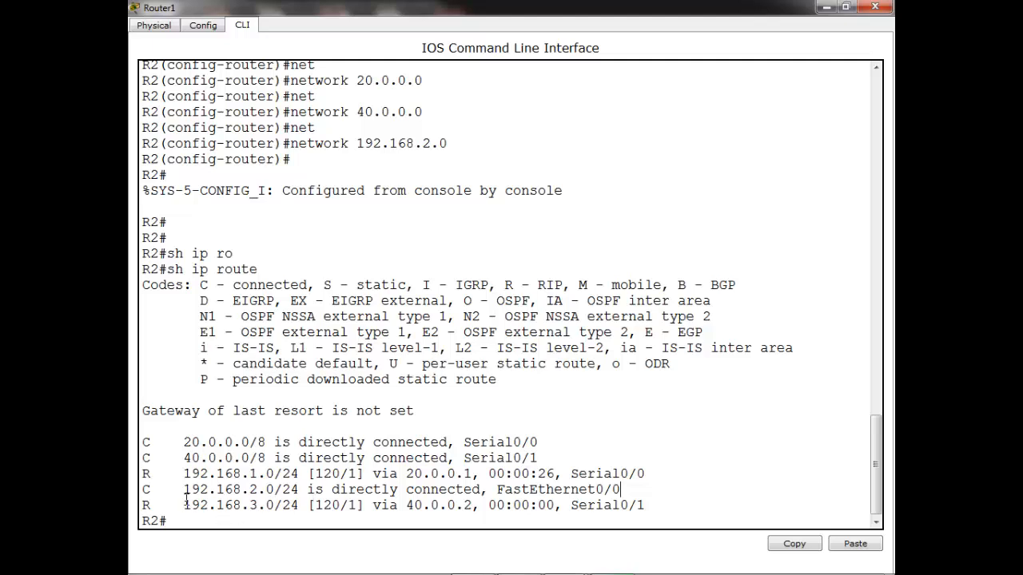
{"action": "left_click_drag", "start_coordinate": [185, 504], "coordinate": [473, 505]}
{"action": "left_click", "coordinate": [515, 504]}
{"action": "left_click", "coordinate": [875, 8]}
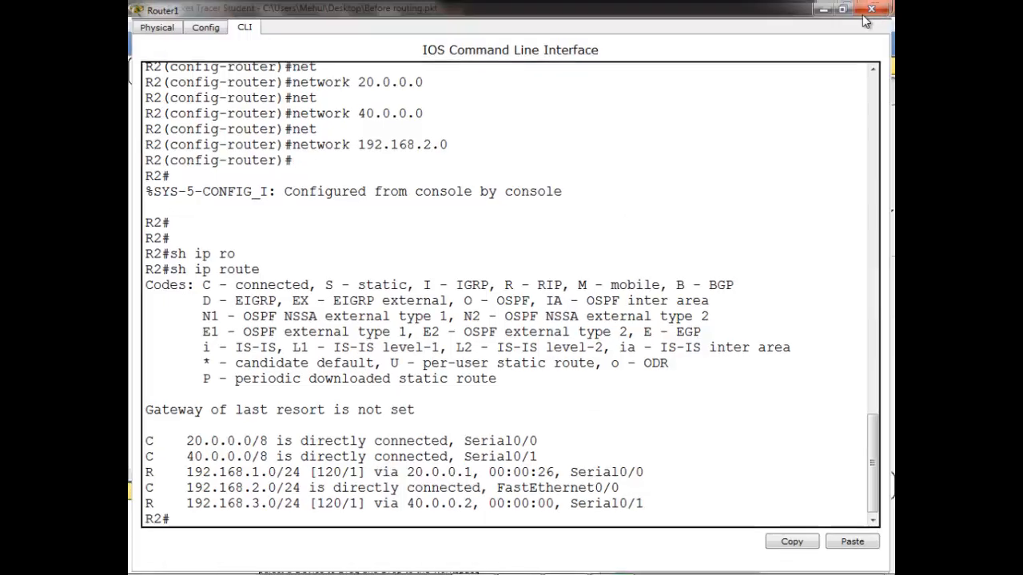
Open R3's command-line interface in a maximized window and exit RIP configuration to privileged EXEC mode.
{"action": "left_click", "coordinate": [643, 157]}
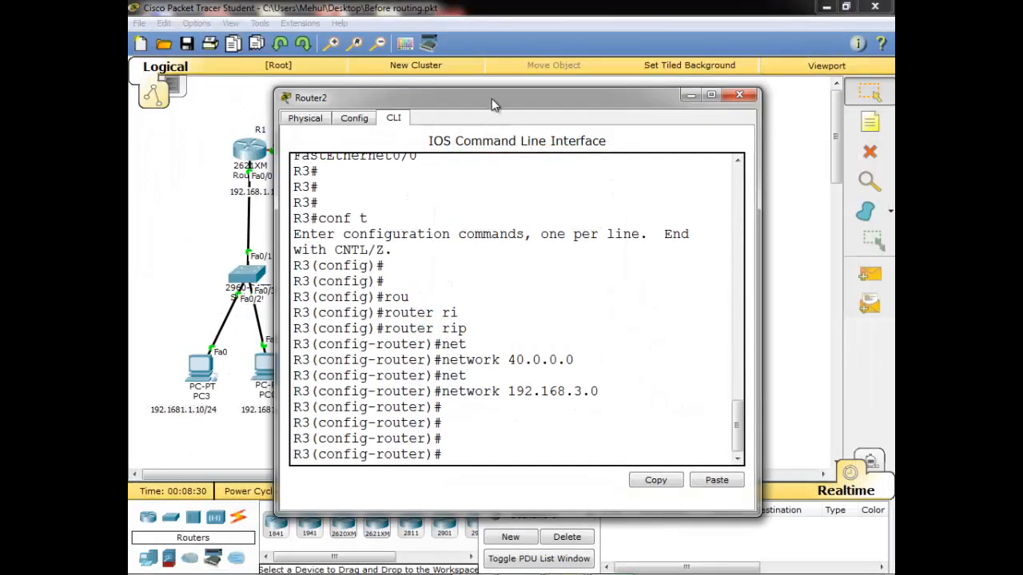
{"action": "double_click", "coordinate": [492, 97]}
{"action": "key", "text": "ctrl+z"}
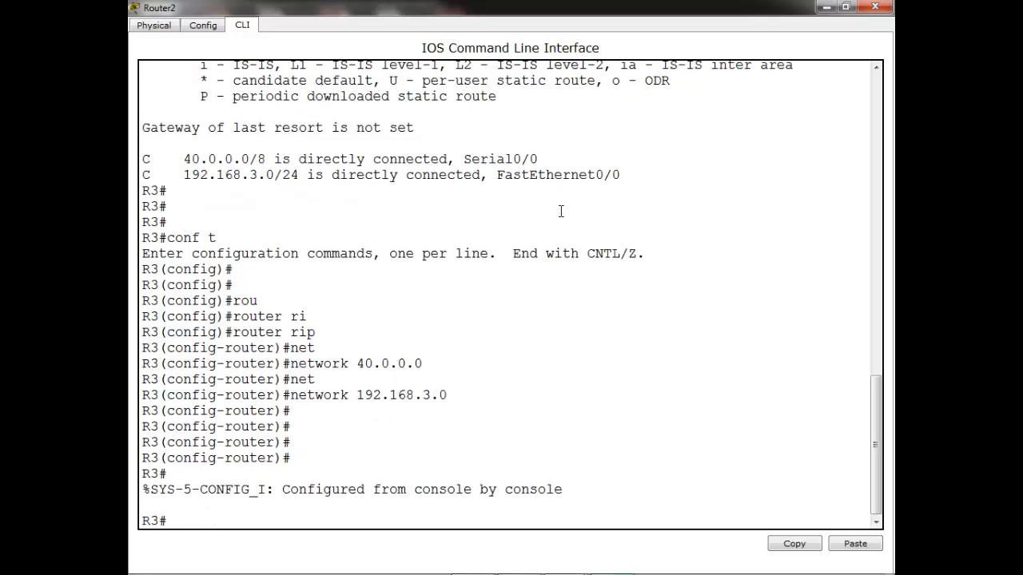
Display R3's IP routing table with "sh ip route" to verify the RIP routes.
{"action": "key", "text": "Return"}
{"action": "key", "text": "Return"}
{"action": "type", "text": "sh ip ro"}
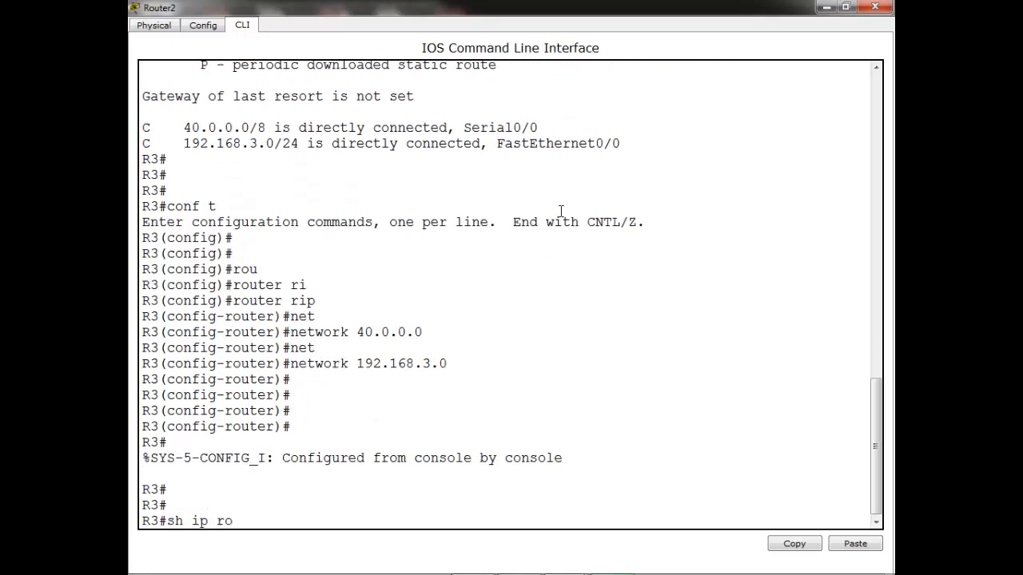
{"action": "key", "text": "Tab"}
{"action": "key", "text": "Return"}
{"action": "key", "text": "Return"}
{"action": "key", "text": "Return"}
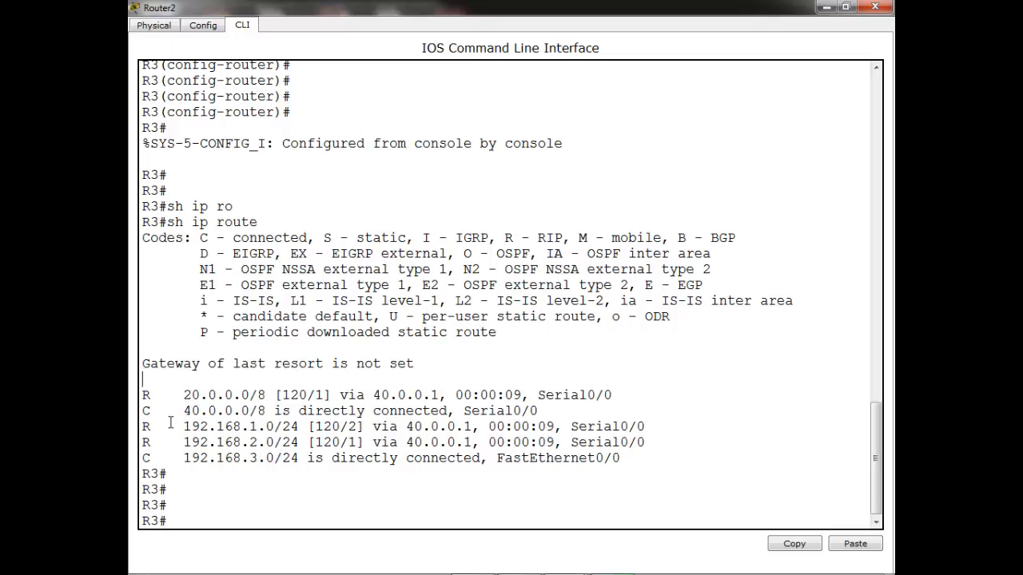
Examine R3's RIP routes to 192.168.1.0/24 and 192.168.2.0/24, and close R3's window.
{"action": "double_click", "coordinate": [212, 427]}
{"action": "left_click_drag", "start_coordinate": [200, 442], "coordinate": [310, 442]}
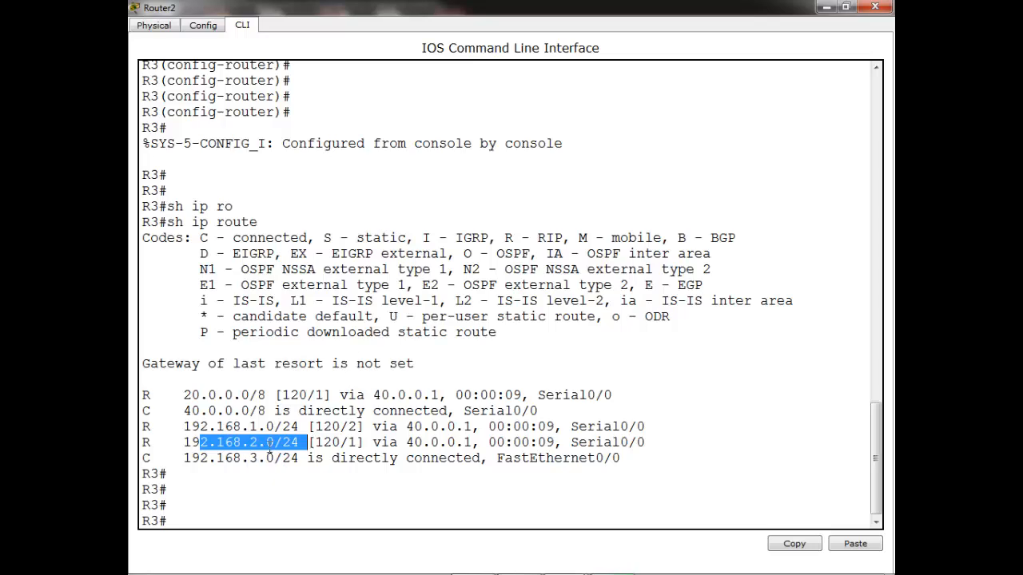
{"action": "left_click", "coordinate": [340, 476]}
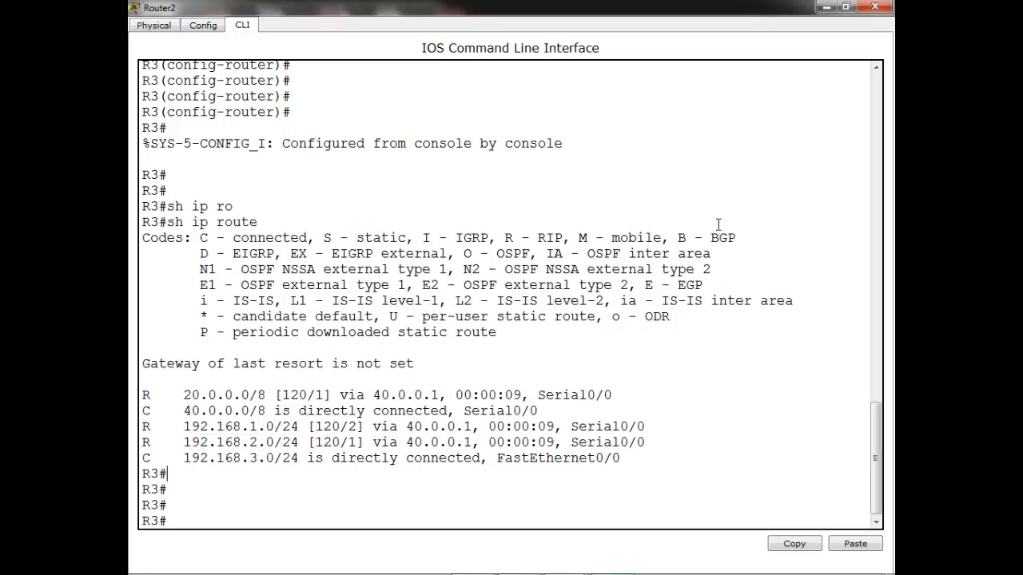
{"action": "left_click", "coordinate": [877, 7]}
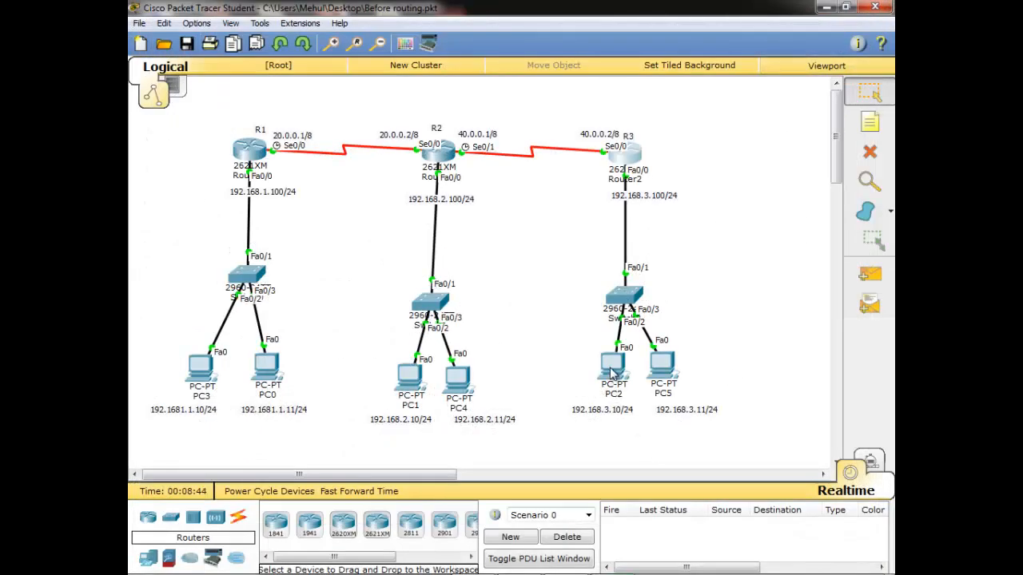
Test connectivity by pinging 192.168.1.10 from PC2's Command Prompt, and close PC2's window.
{"action": "left_click", "coordinate": [612, 373]}
{"action": "left_click", "coordinate": [407, 121]}
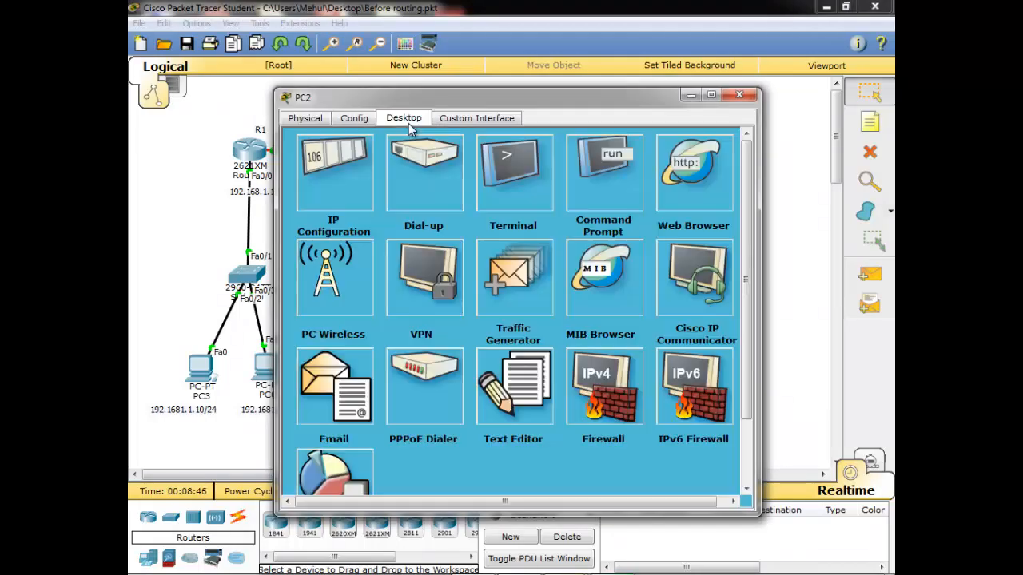
{"action": "left_click", "coordinate": [603, 183]}
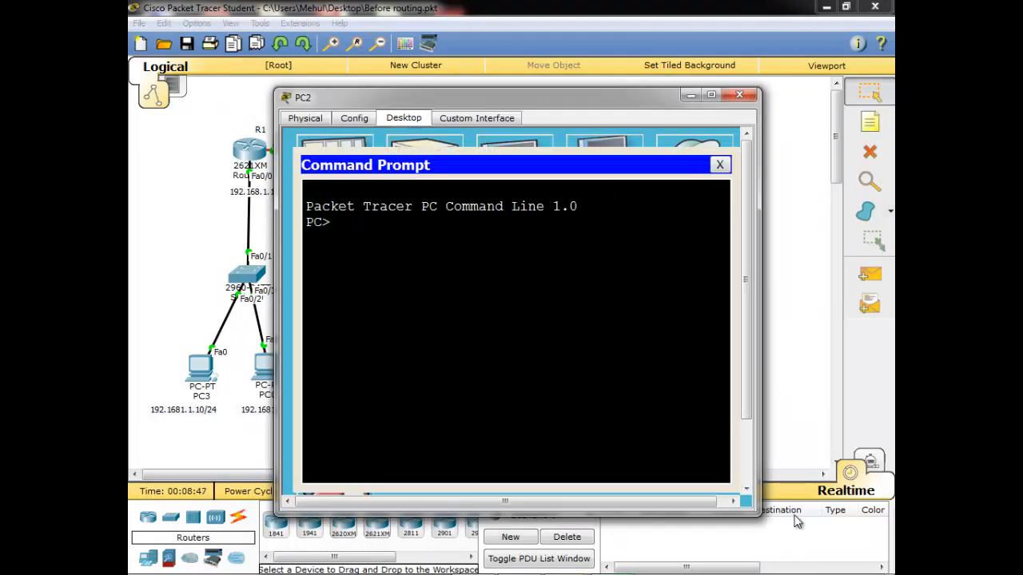
{"action": "type", "text": "ping"}
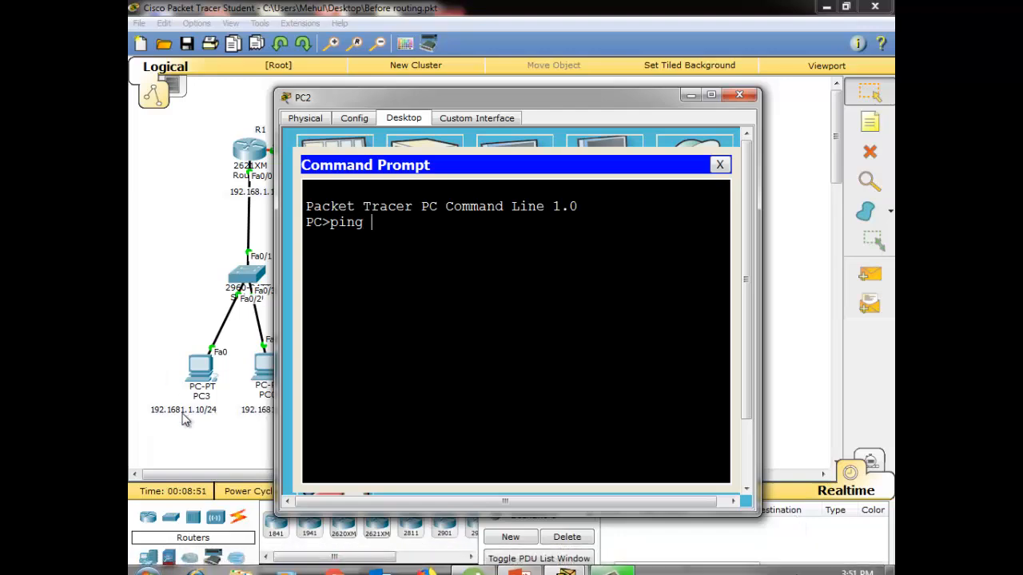
{"action": "type", "text": " 192."}
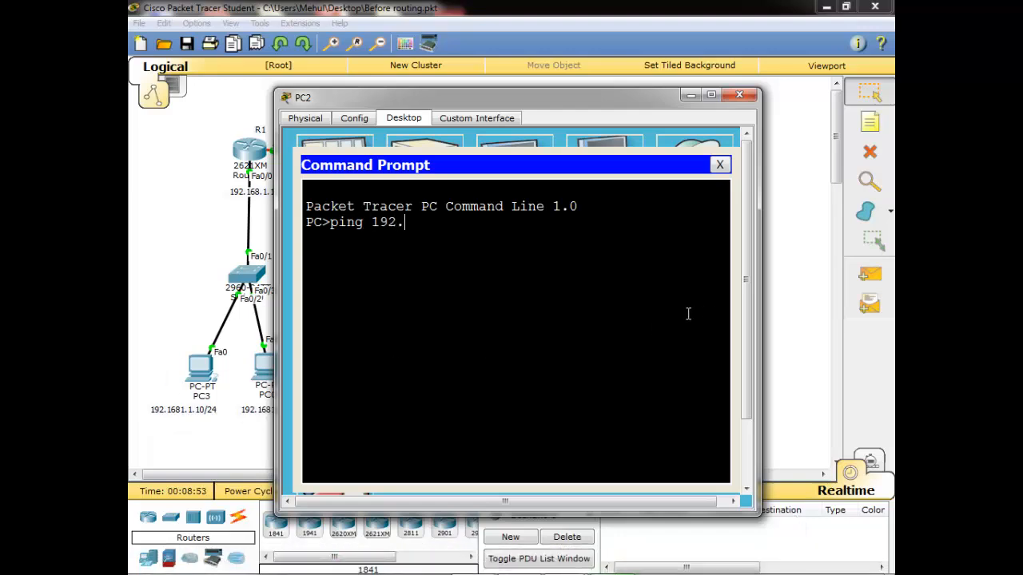
{"action": "type", "text": "168.1.10"}
{"action": "key", "text": "Return"}
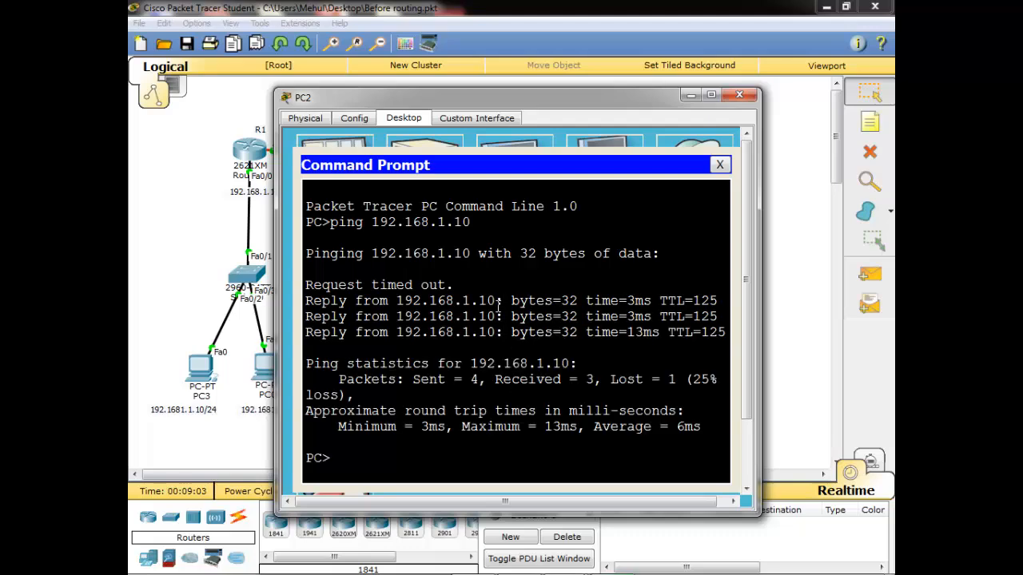
{"action": "left_click", "coordinate": [720, 164]}
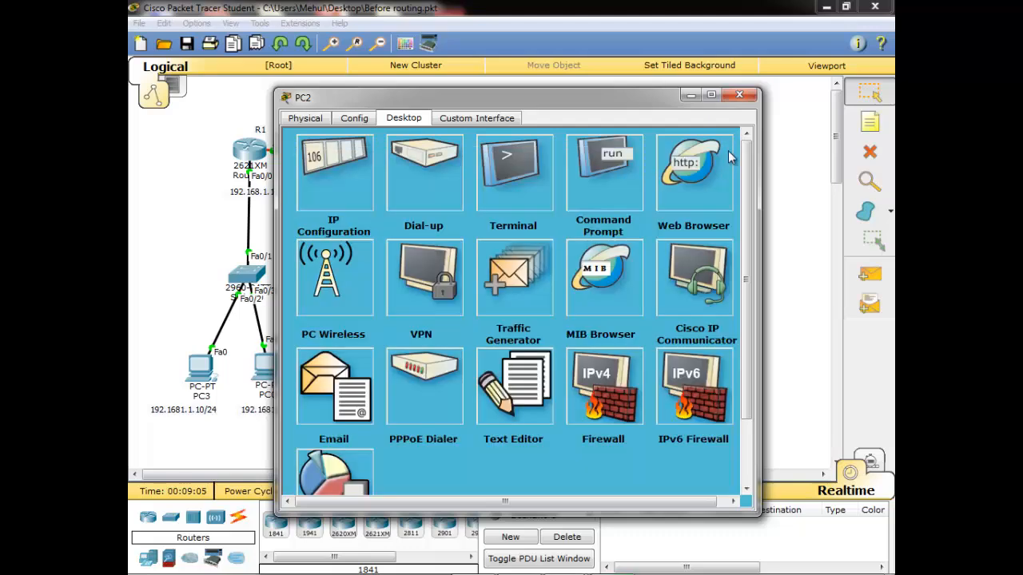
{"action": "left_click", "coordinate": [741, 95]}
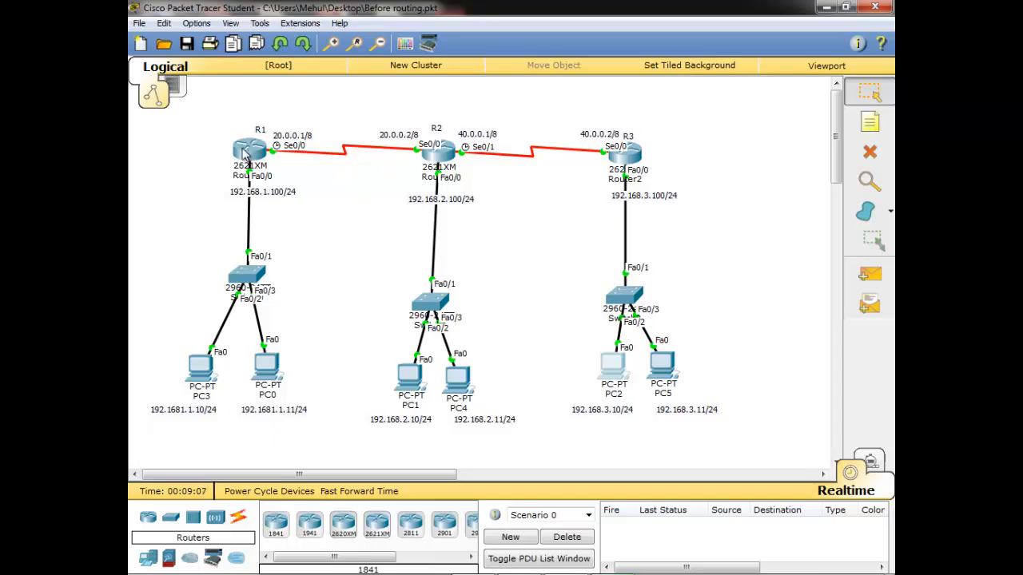
Open R1's command-line interface in a maximized window and display its routing protocol settings with "sh ip protocols".
{"action": "left_click", "coordinate": [249, 149]}
{"action": "double_click", "coordinate": [456, 100]}
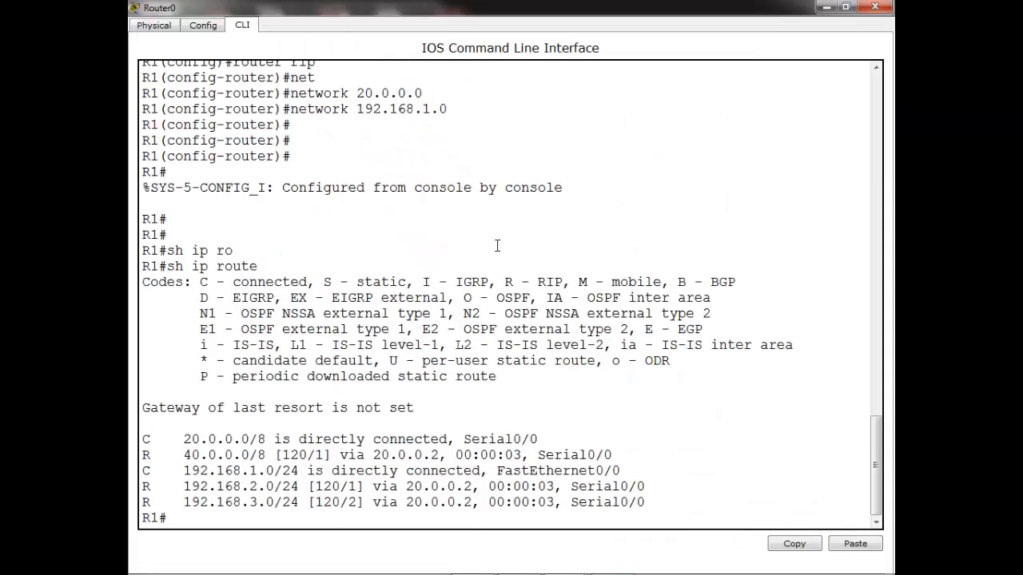
{"action": "key", "text": "Return"}
{"action": "key", "text": "Return"}
{"action": "key", "text": "Return"}
{"action": "key", "text": "Return"}
{"action": "key", "text": "Return"}
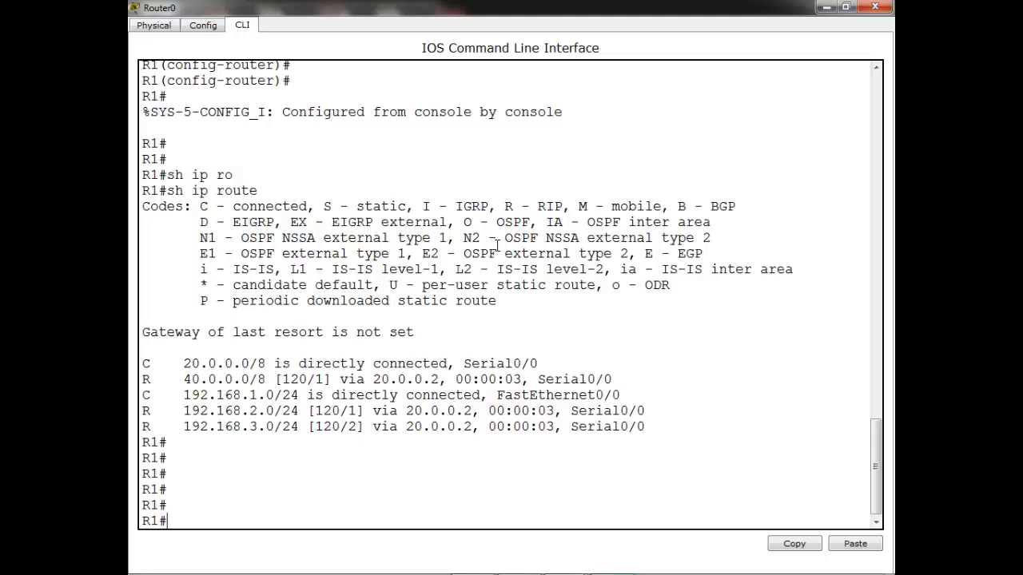
{"action": "type", "text": "sh ip pr"}
{"action": "key", "text": "Tab"}
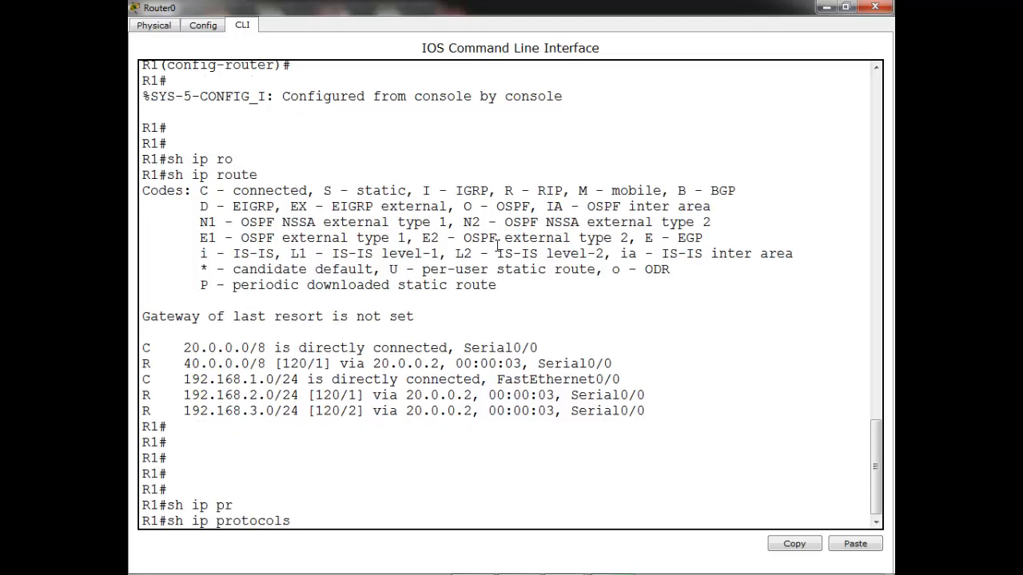
{"action": "key", "text": "Return"}
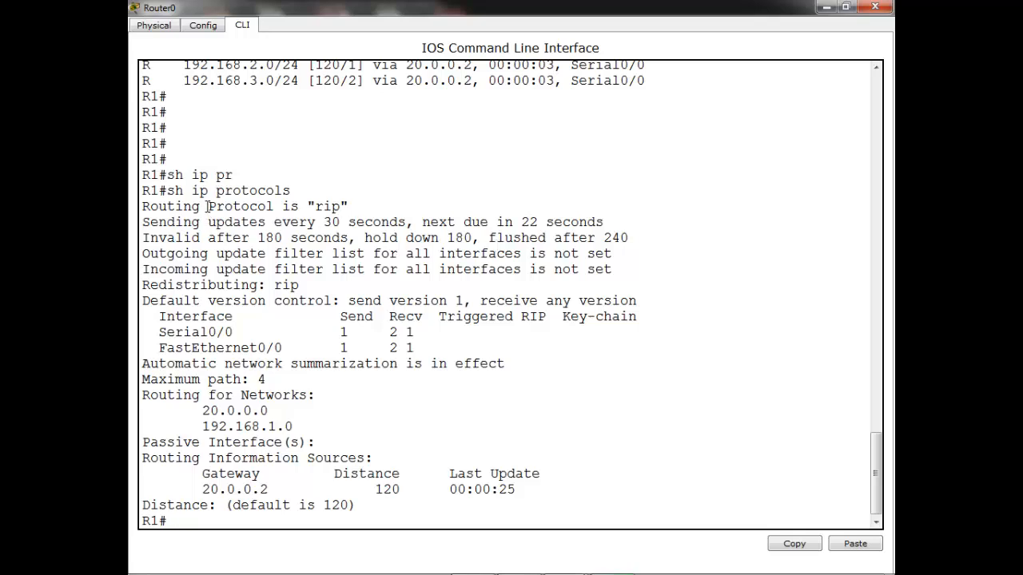
Examine R1's routing protocol, update interval, invalid, hold-down and flush timers, and the send and receive versions on Serial0/0.
{"action": "left_click_drag", "start_coordinate": [154, 206], "coordinate": [349, 207]}
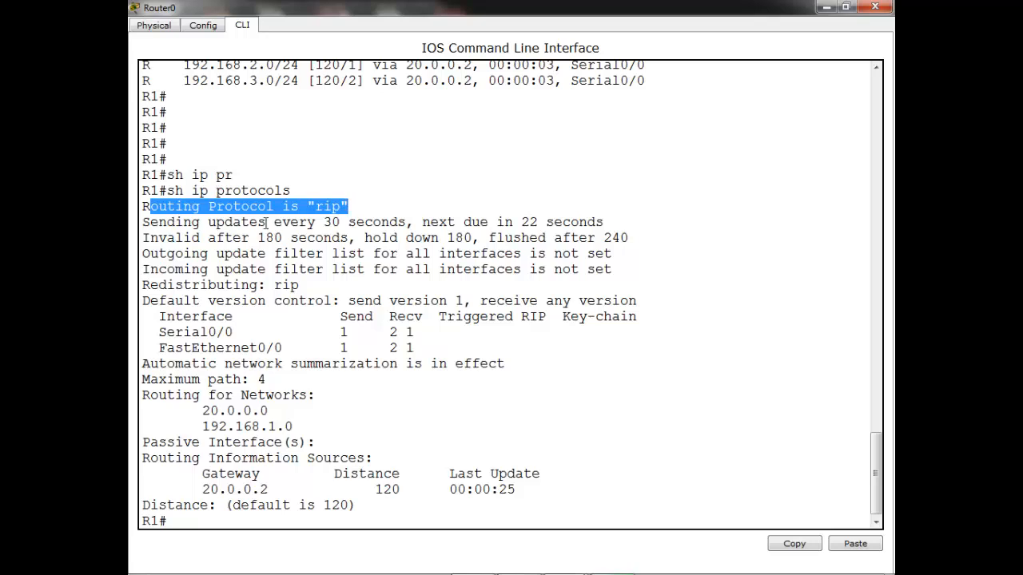
{"action": "left_click_drag", "start_coordinate": [275, 222], "coordinate": [384, 223]}
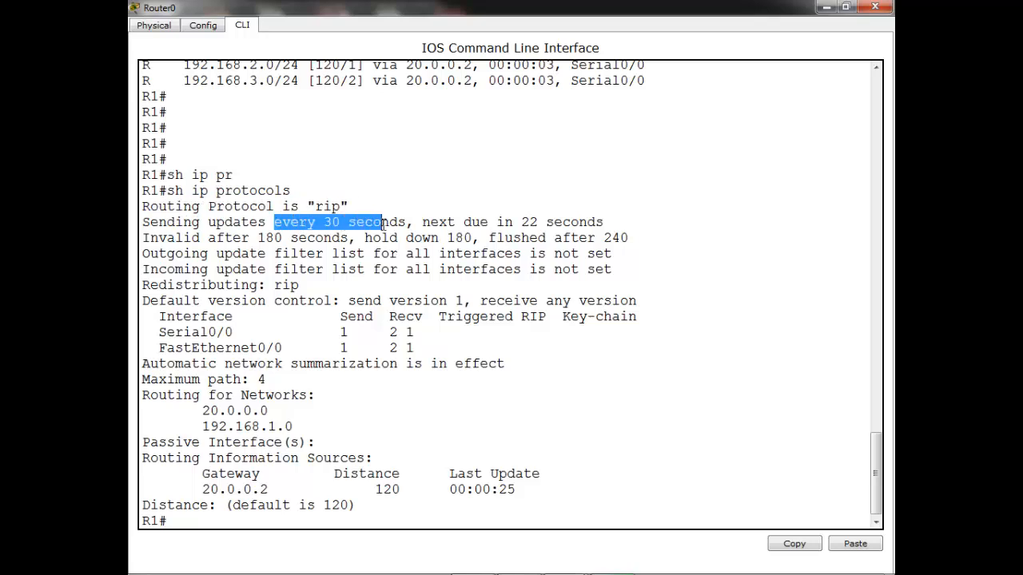
{"action": "left_click_drag", "start_coordinate": [185, 238], "coordinate": [310, 239]}
{"action": "left_click_drag", "start_coordinate": [142, 238], "coordinate": [581, 237]}
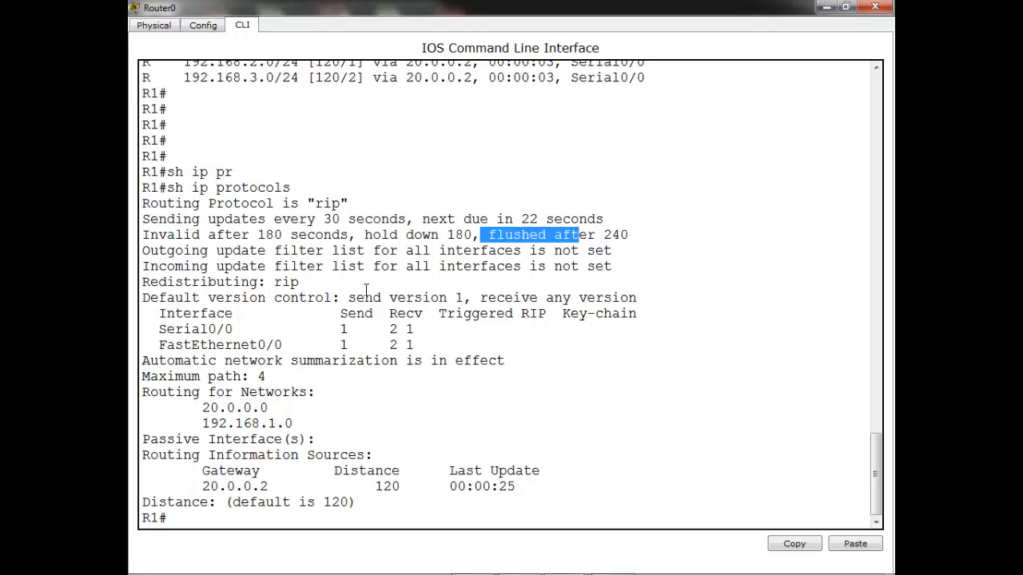
{"action": "left_click_drag", "start_coordinate": [341, 326], "coordinate": [349, 328]}
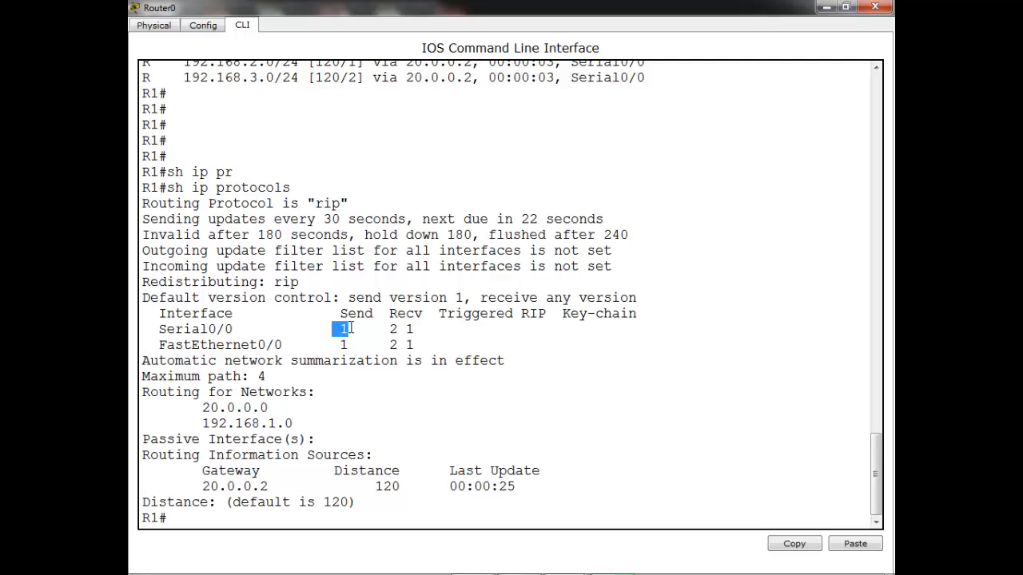
{"action": "left_click_drag", "start_coordinate": [389, 328], "coordinate": [416, 330]}
{"action": "left_click", "coordinate": [429, 331]}
Enter global configuration mode on R1 and go into RIP configuration with "router rip".
{"action": "type", "text": "conf t"}
{"action": "key", "text": "Return"}
{"action": "key", "text": "Return"}
{"action": "key", "text": "Return"}
{"action": "key", "text": "Return"}
{"action": "key", "text": "Return"}
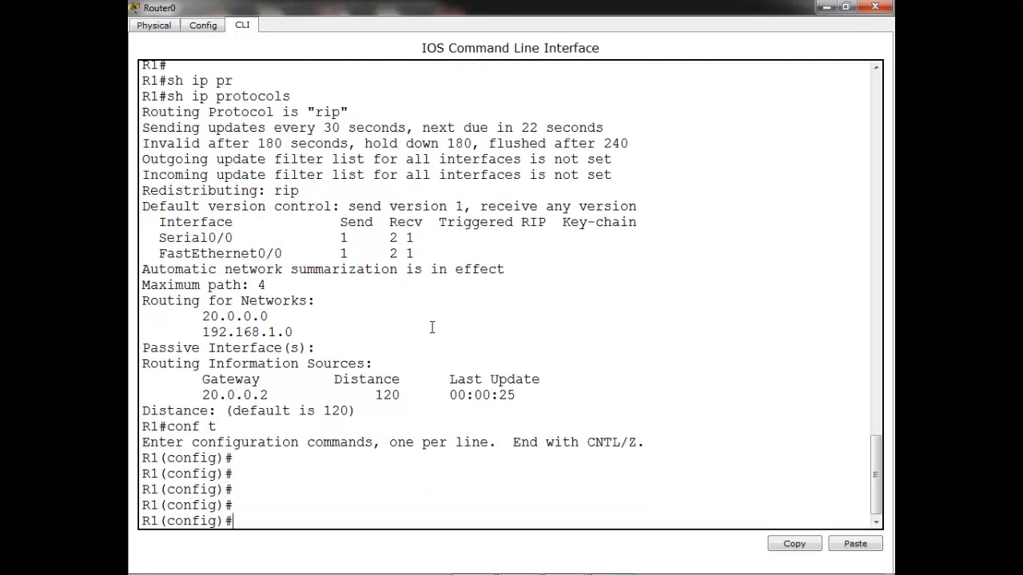
{"action": "type", "text": "rou"}
{"action": "key", "text": "Tab"}
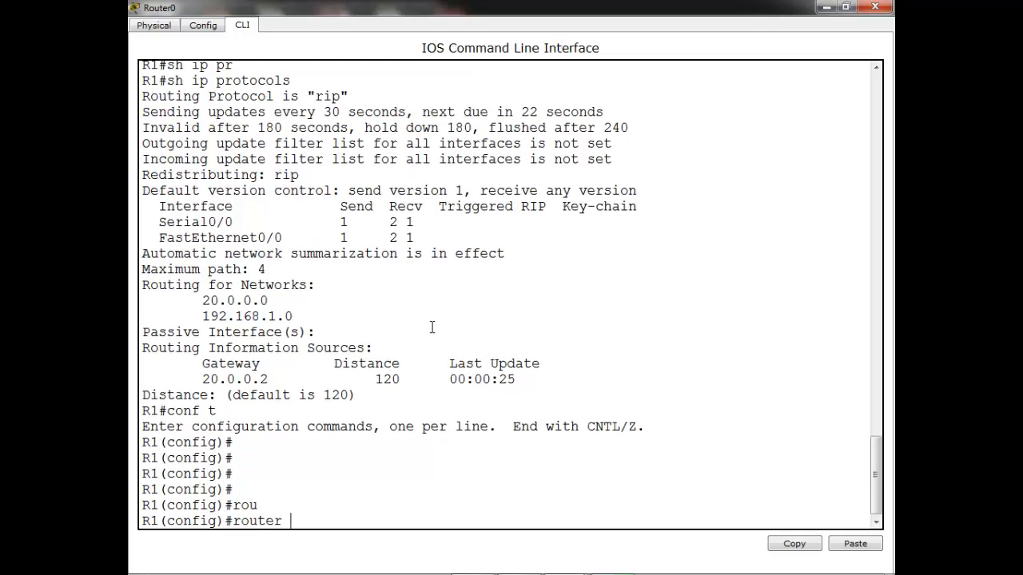
{"action": "type", "text": "ri"}
{"action": "key", "text": "Tab"}
{"action": "key", "text": "Return"}
{"action": "key", "text": "Return"}
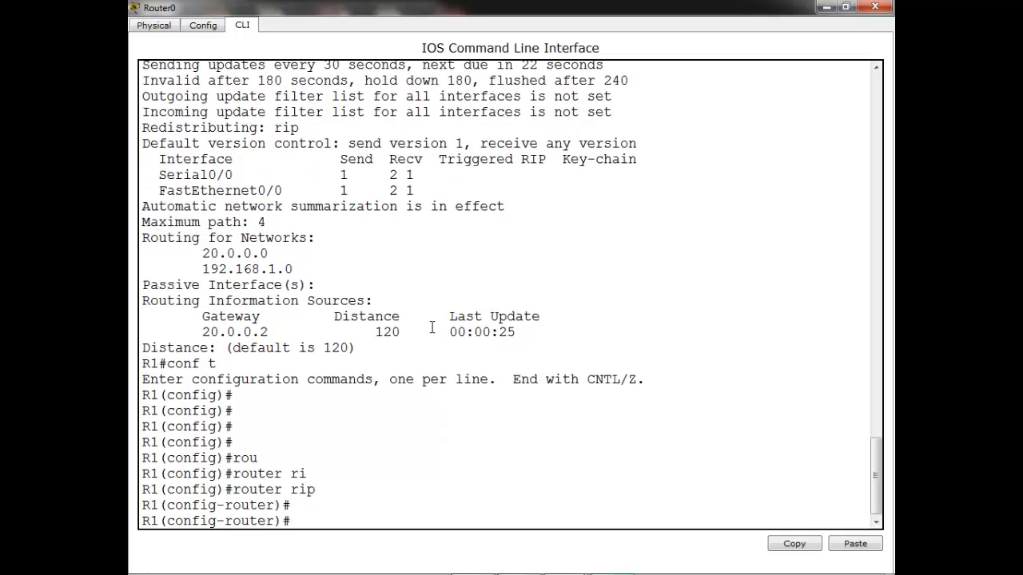
{"action": "key", "text": "Return"}
{"action": "key", "text": "Return"}
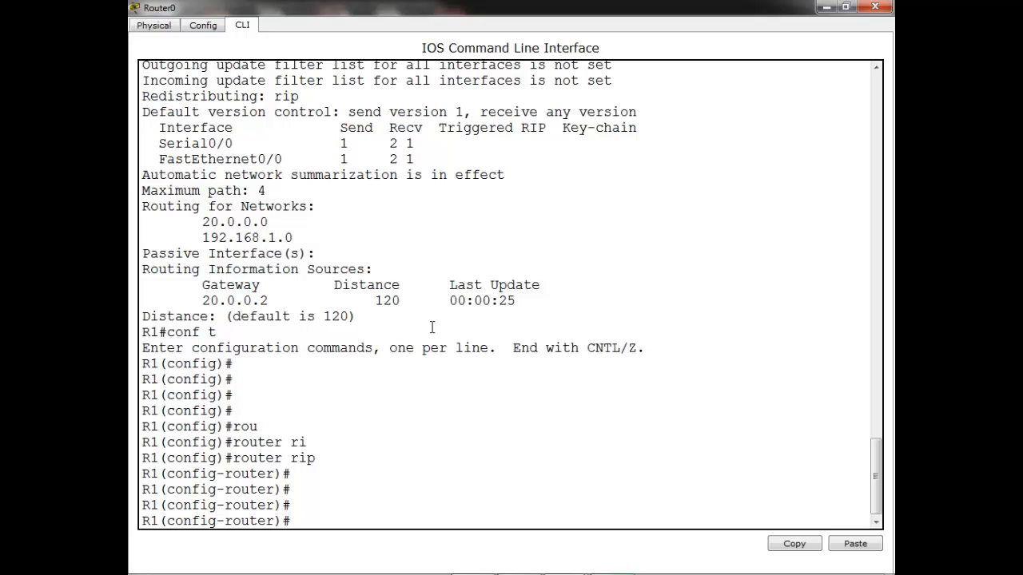
Set R1's RIP to version 2 and return to privileged EXEC mode.
{"action": "type", "text": "ver"}
{"action": "key", "text": "Tab"}
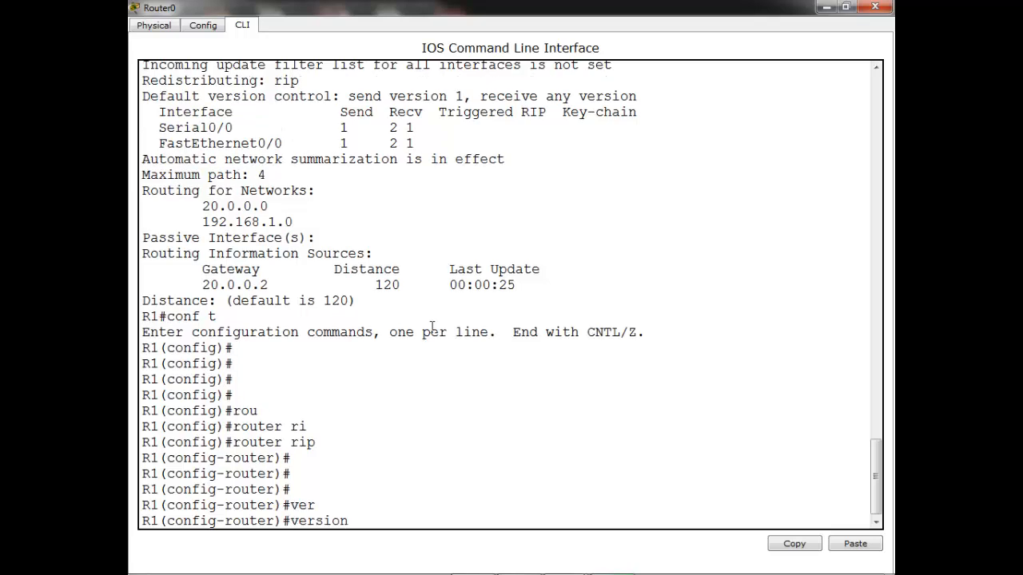
{"action": "type", "text": "2"}
{"action": "key", "text": "Return"}
{"action": "key", "text": "Return"}
{"action": "key", "text": "Return"}
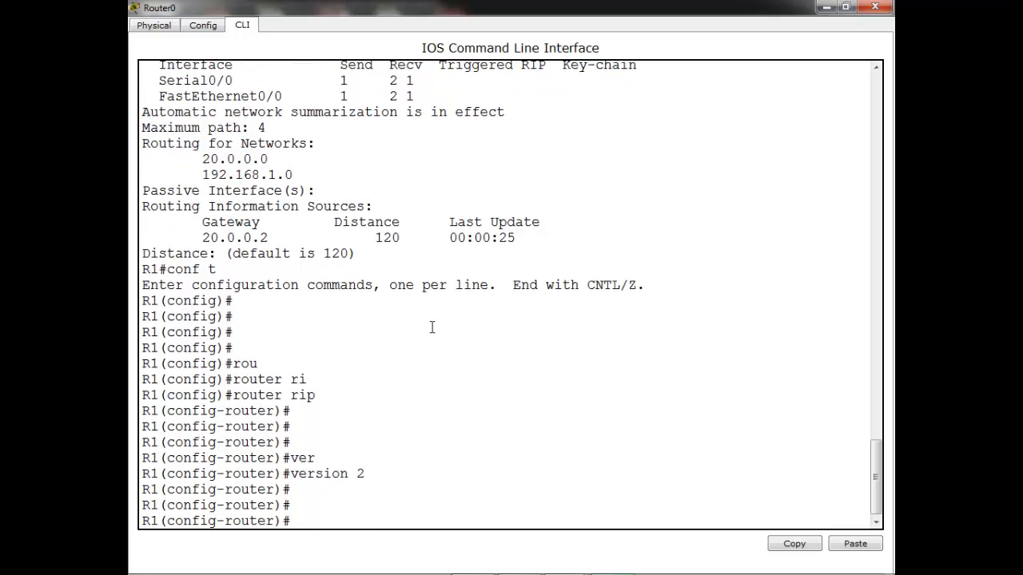
{"action": "key", "text": "ctrl+z"}
{"action": "key", "text": "Return"}
{"action": "key", "text": "Return"}
{"action": "key", "text": "Return"}
Rerun "sh ip protocols" on R1 to check the send and receive versions per interface, and close R1's window.
{"action": "key", "text": "Up"}
{"action": "key", "text": "Up"}
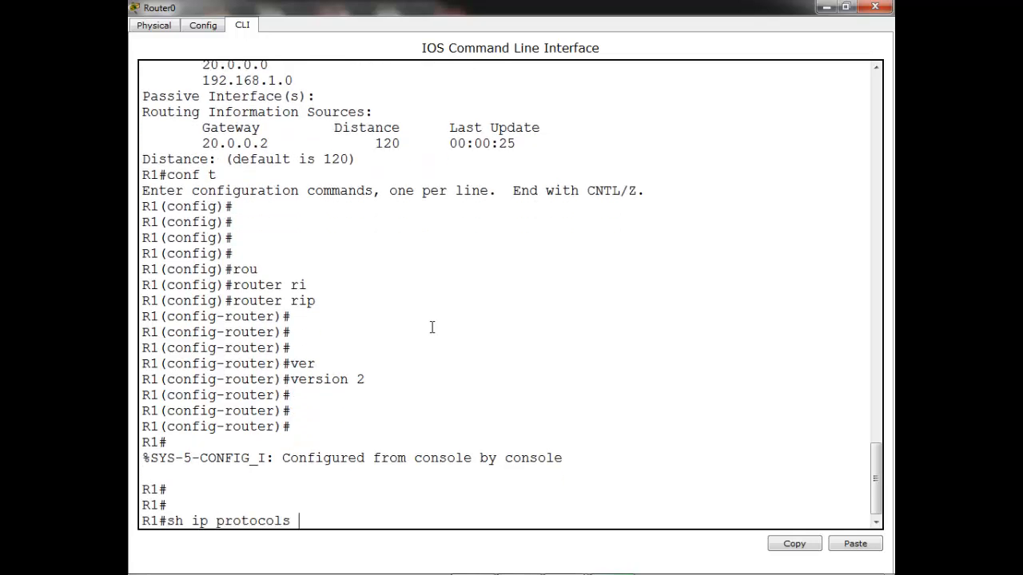
{"action": "key", "text": "Return"}
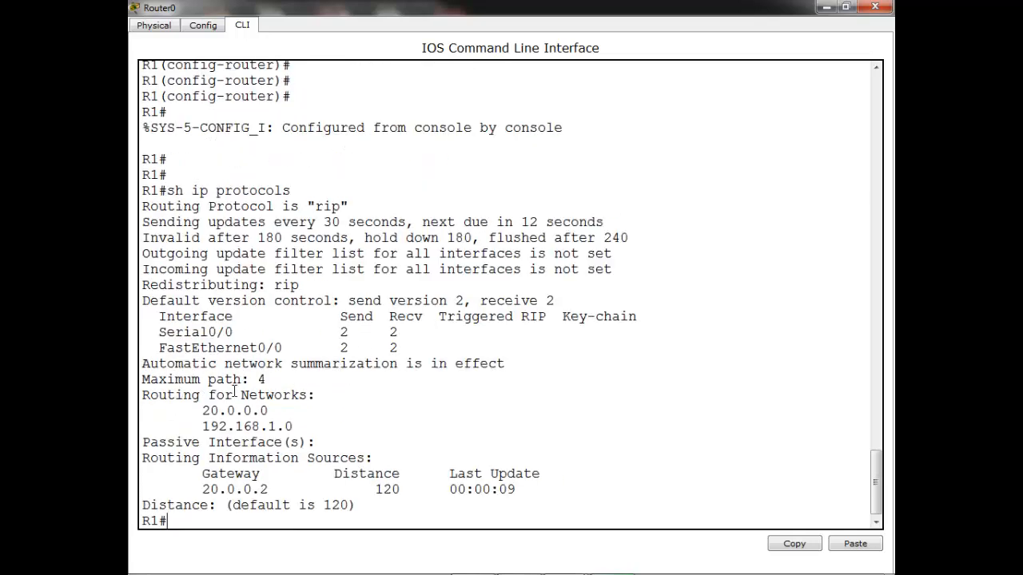
{"action": "left_click_drag", "start_coordinate": [343, 333], "coordinate": [401, 345]}
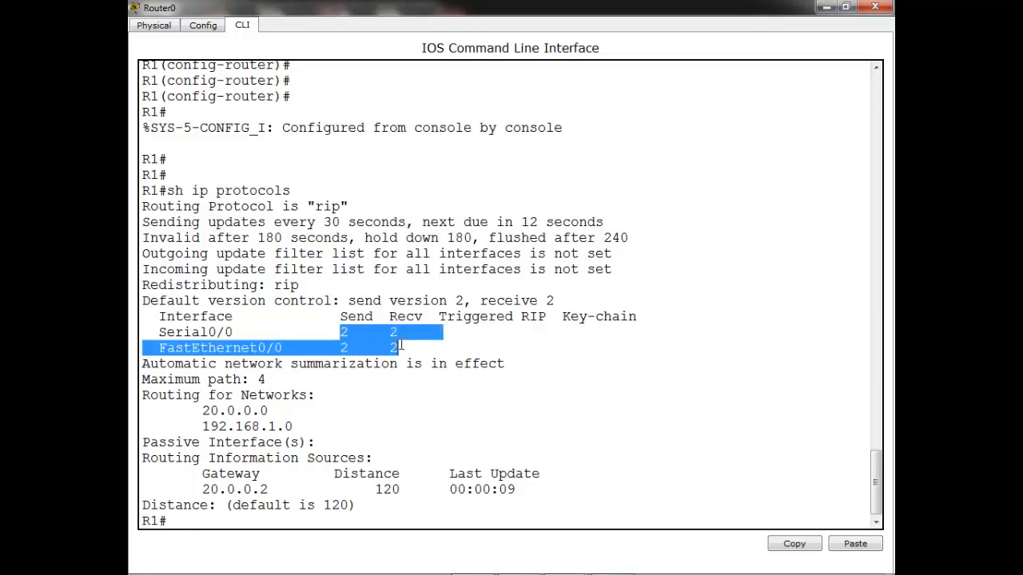
{"action": "left_click", "coordinate": [364, 332]}
{"action": "left_click_drag", "start_coordinate": [341, 331], "coordinate": [391, 348]}
{"action": "left_click", "coordinate": [404, 348]}
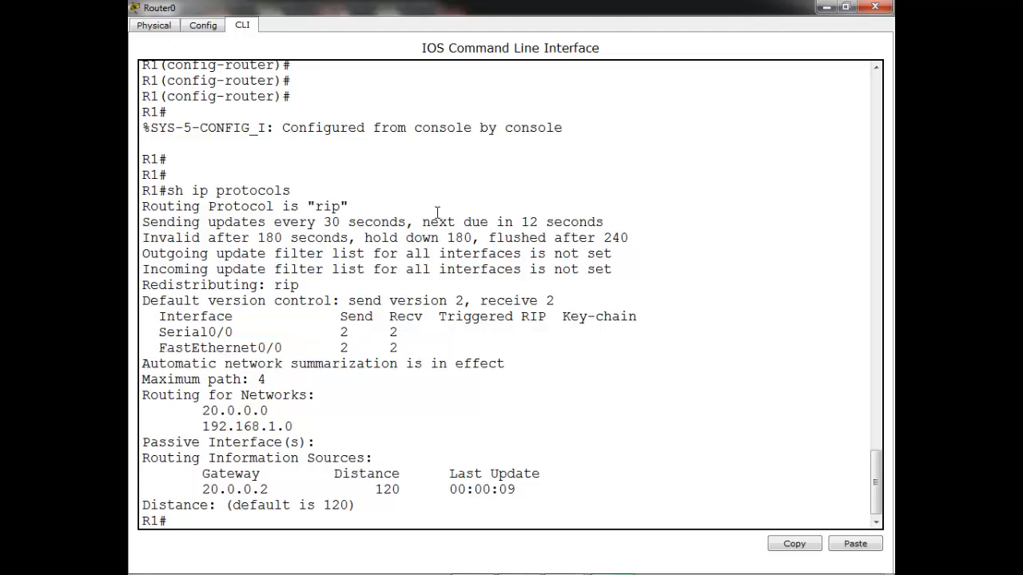
{"action": "left_click", "coordinate": [875, 7]}
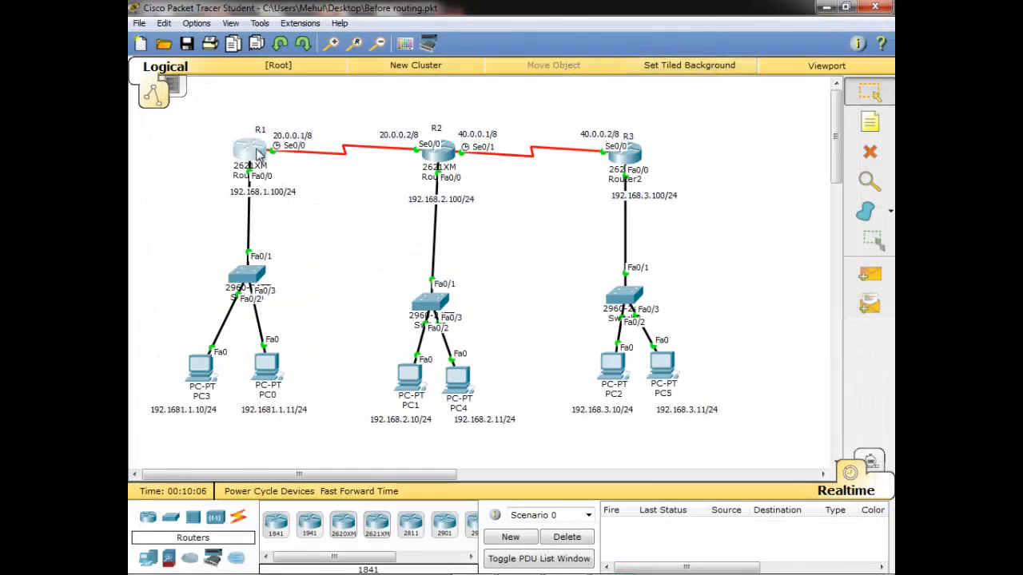
Open R2's command-line interface in a maximized window with a fresh privileged EXEC prompt.
{"action": "left_click", "coordinate": [445, 151]}
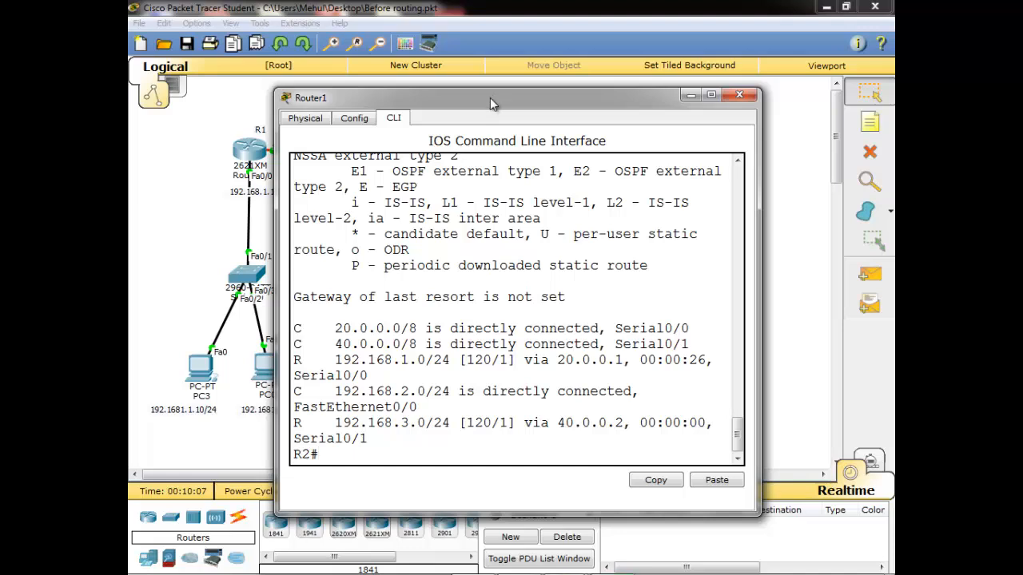
{"action": "double_click", "coordinate": [490, 97]}
{"action": "left_click_drag", "start_coordinate": [234, 250], "coordinate": [215, 250]}
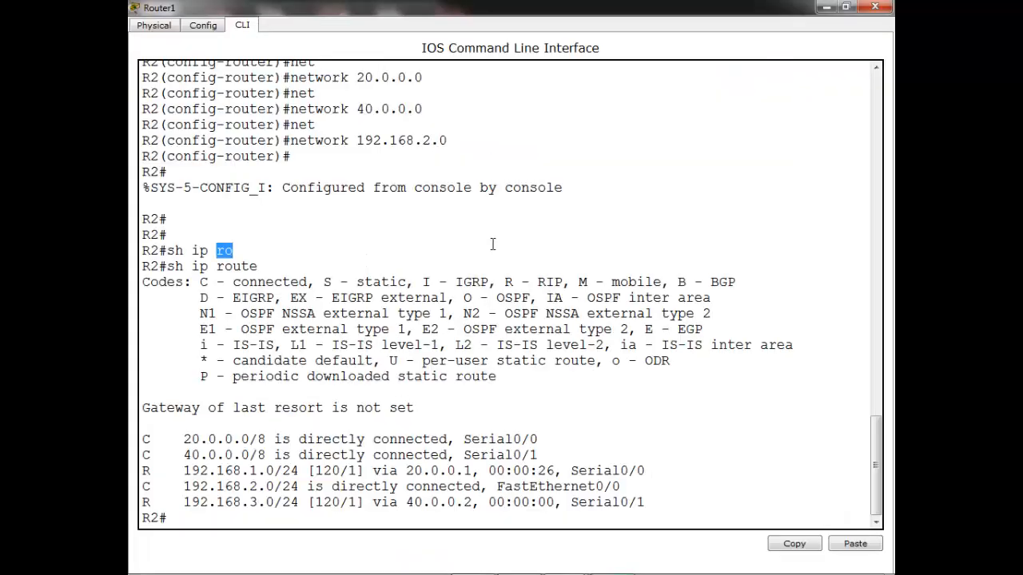
{"action": "key", "text": "Return"}
{"action": "key", "text": "Return"}
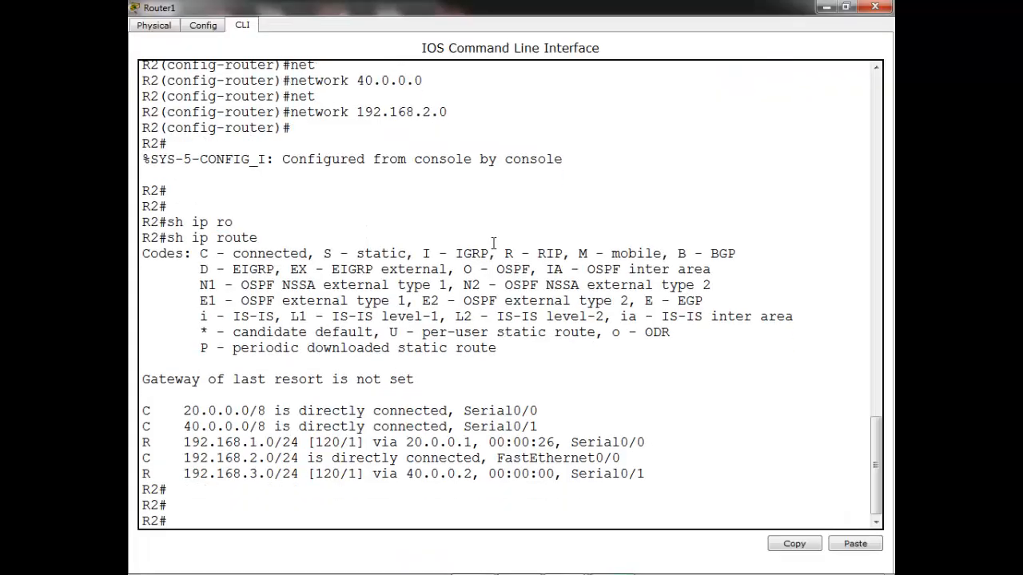
Turn on RIP protocol debugging on R2 with "debug ip rip".
{"action": "type", "text": "deg"}
{"action": "key", "text": "Tab"}
{"action": "key", "text": "BackSpace"}
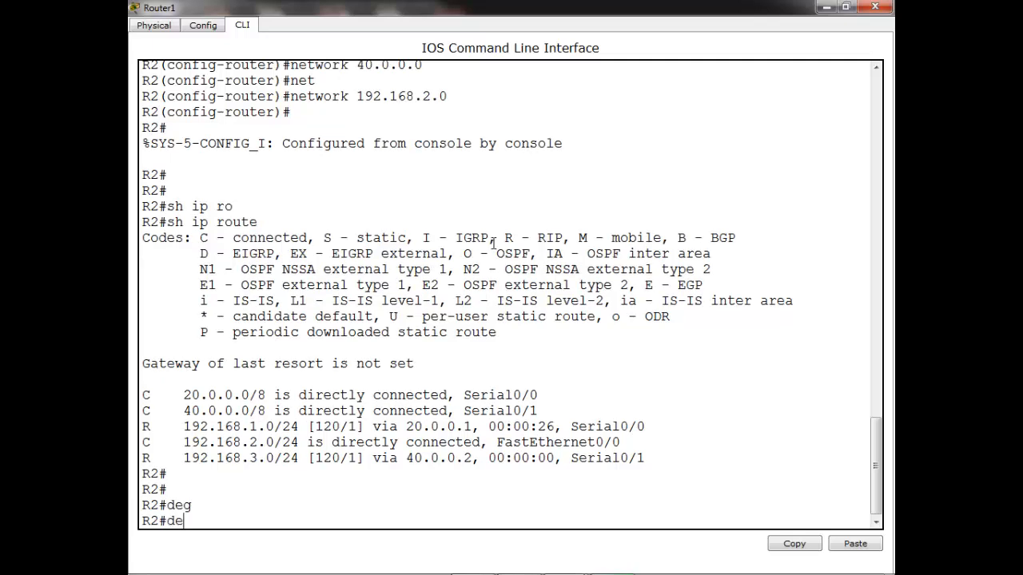
{"action": "type", "text": "b"}
{"action": "key", "text": "Tab"}
{"action": "type", "text": "i"}
{"action": "key", "text": "Tab"}
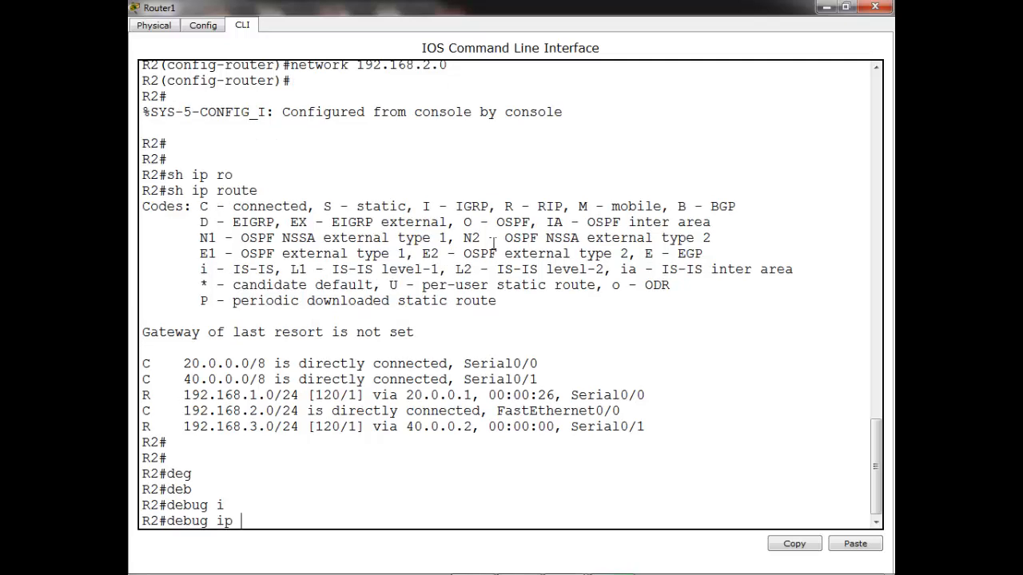
{"action": "type", "text": "ri"}
{"action": "key", "text": "Tab"}
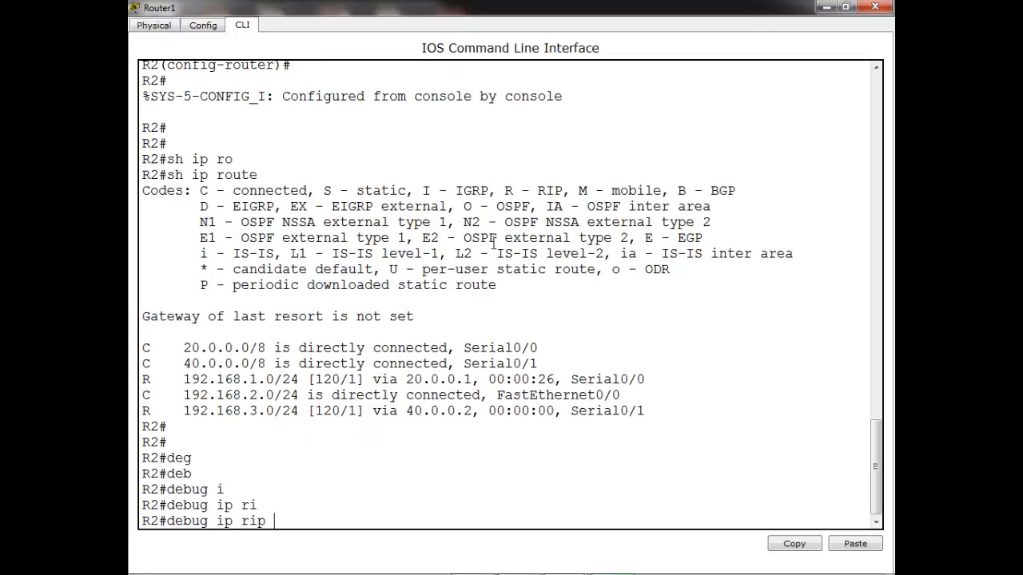
{"action": "key", "text": "Return"}
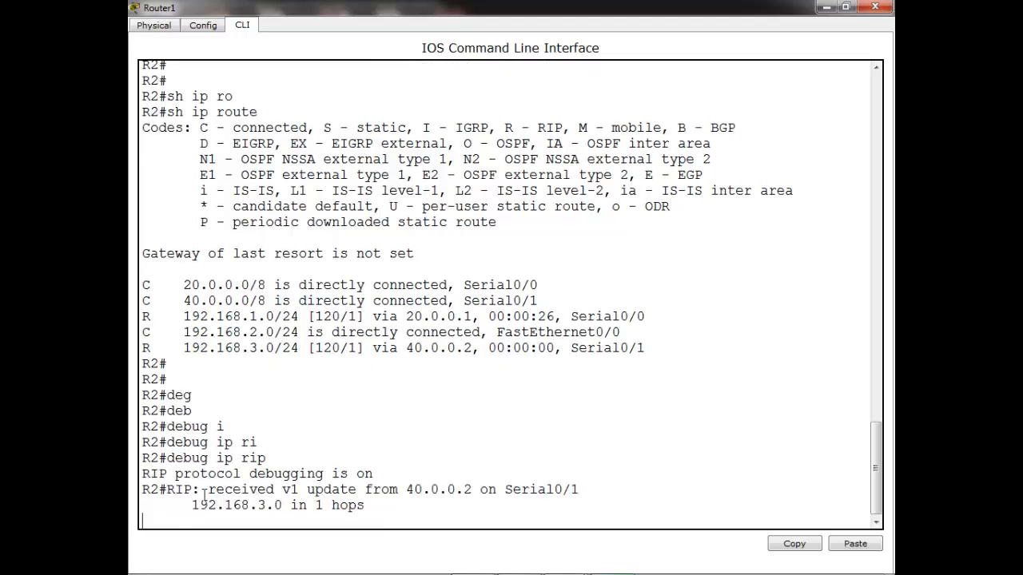
Examine R2's RIP debug output for the versions, neighbours and networks in received and sent updates.
{"action": "left_click_drag", "start_coordinate": [209, 490], "coordinate": [572, 490]}
{"action": "left_click_drag", "start_coordinate": [192, 505], "coordinate": [365, 512]}
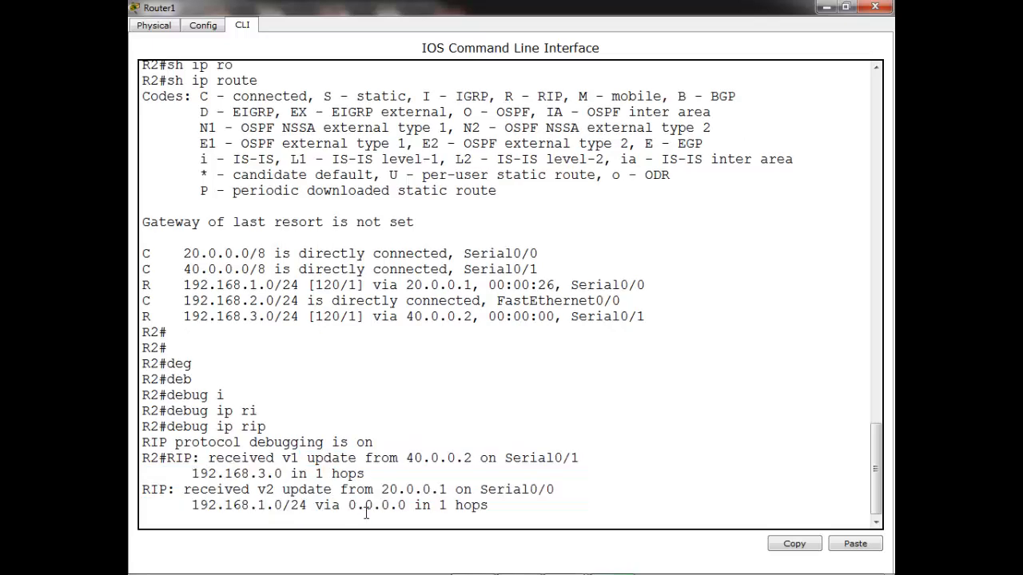
{"action": "left_click_drag", "start_coordinate": [192, 489], "coordinate": [428, 491]}
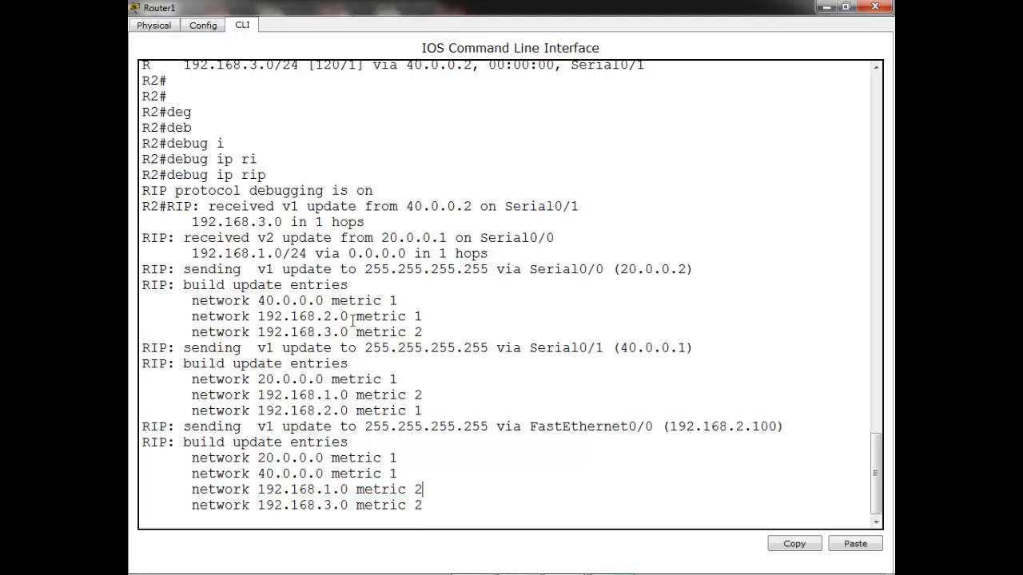
{"action": "left_click_drag", "start_coordinate": [166, 175], "coordinate": [267, 175]}
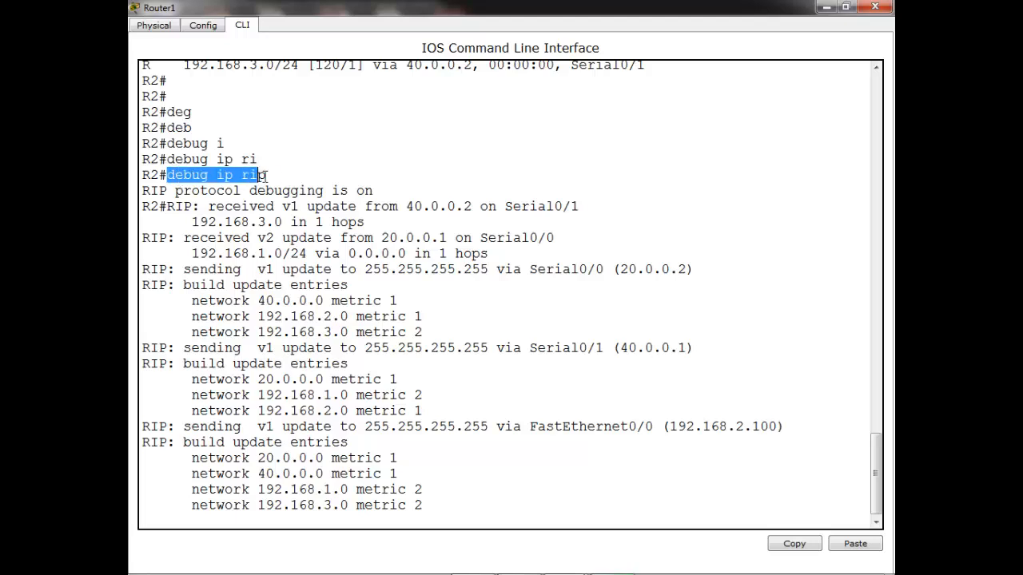
{"action": "left_click", "coordinate": [377, 364]}
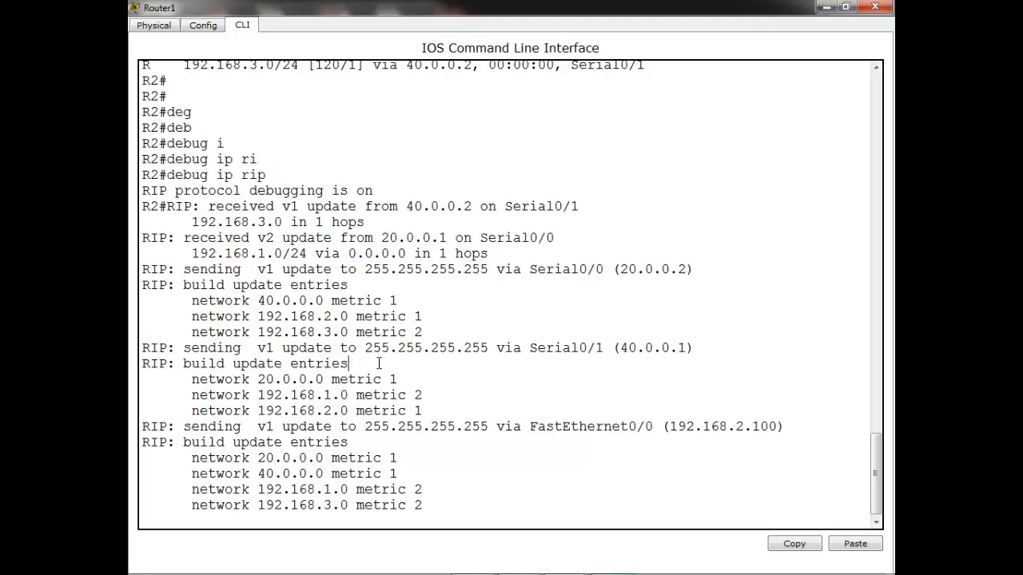
{"action": "key", "text": "Return"}
{"action": "key", "text": "Return"}
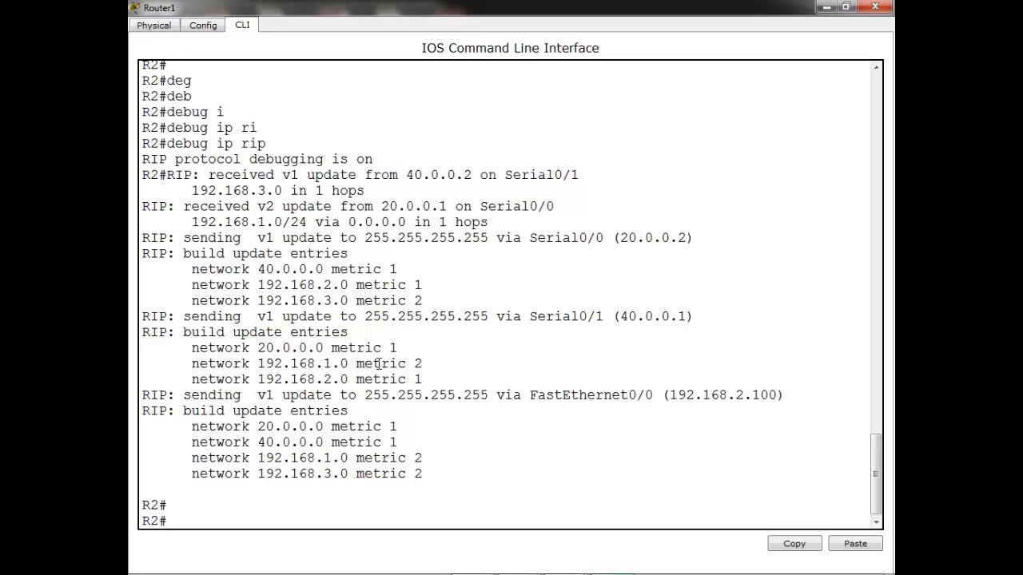
{"action": "left_click_drag", "start_coordinate": [199, 190], "coordinate": [460, 444]}
{"action": "key", "text": "Return"}
{"action": "key", "text": "Return"}
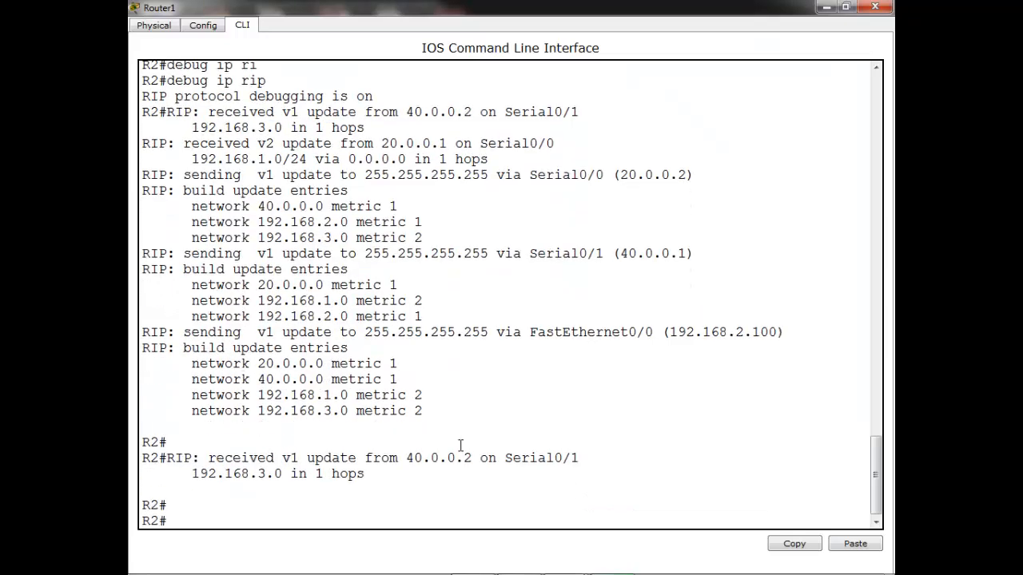
Turn off RIP debugging on R2 with "no debug ip rip" and minimize R2's window.
{"action": "key", "text": "Up"}
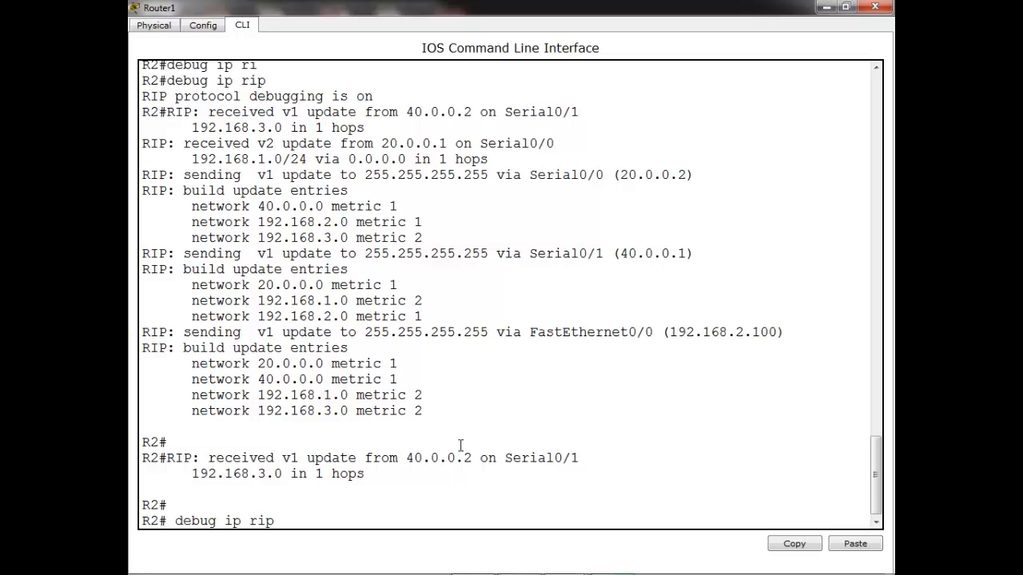
{"action": "type", "text": "no"}
{"action": "key", "text": "Return"}
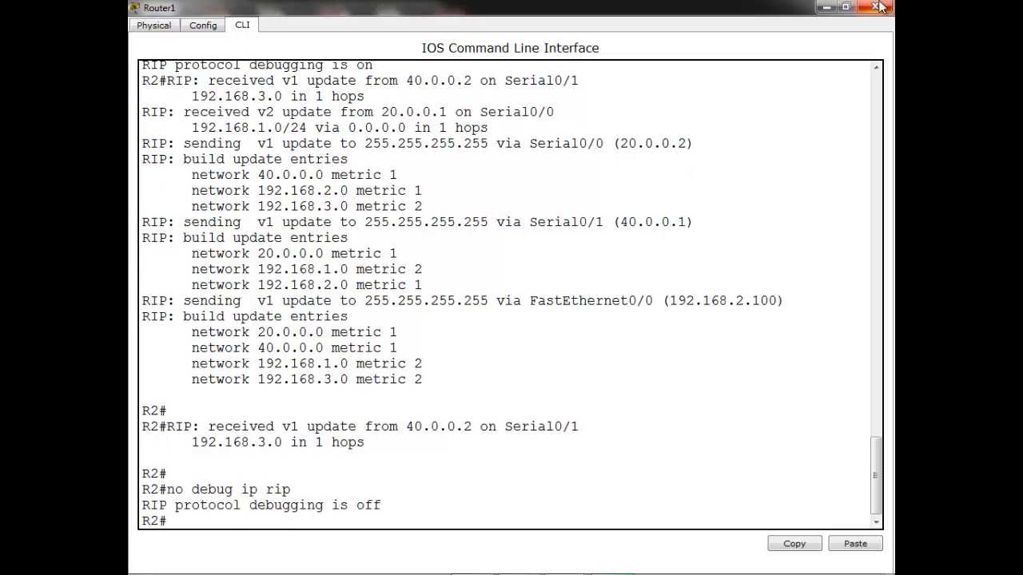
{"action": "left_click", "coordinate": [825, 7]}
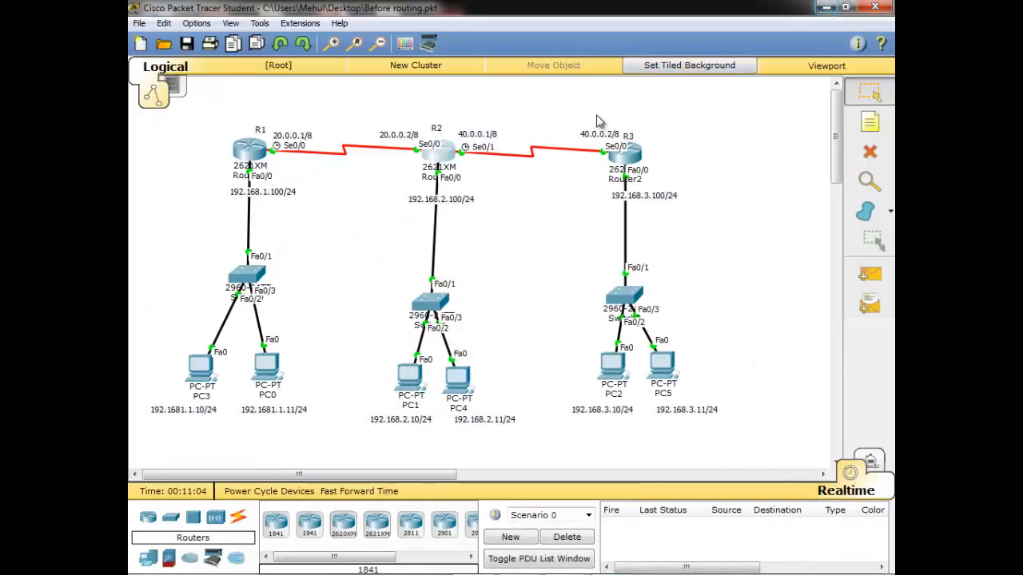
Open R1's command-line interface maximized and run "sh ip protocols" to examine the RIP update, invalid and hold-down timers.
{"action": "left_click", "coordinate": [249, 150]}
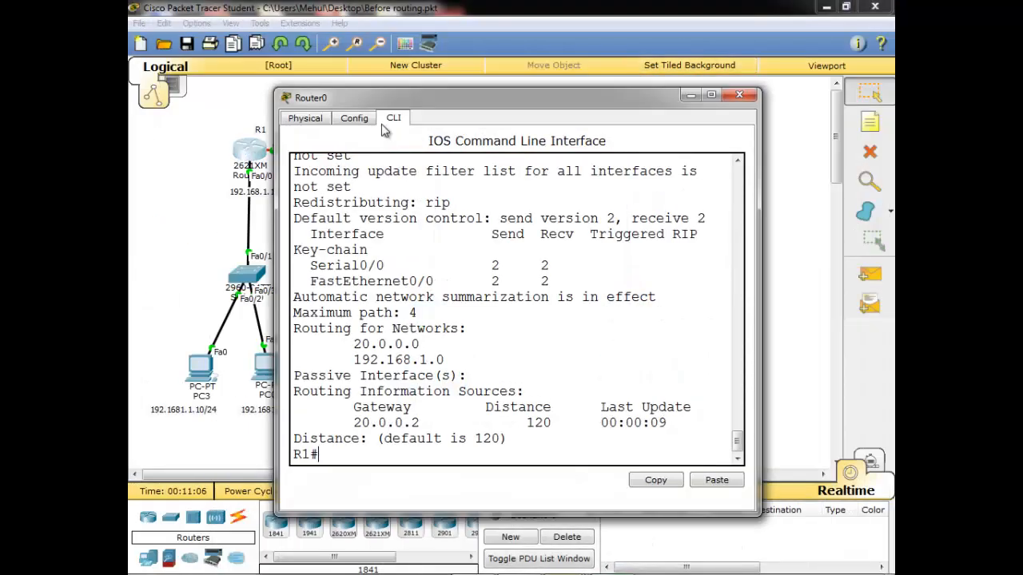
{"action": "double_click", "coordinate": [459, 110]}
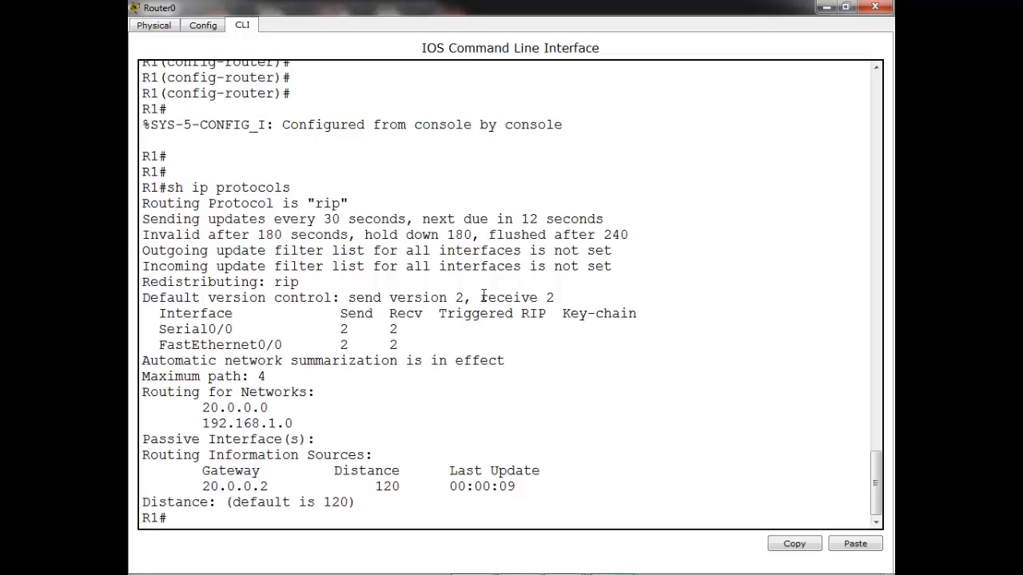
{"action": "type", "text": "sh ip pro"}
{"action": "key", "text": "Tab"}
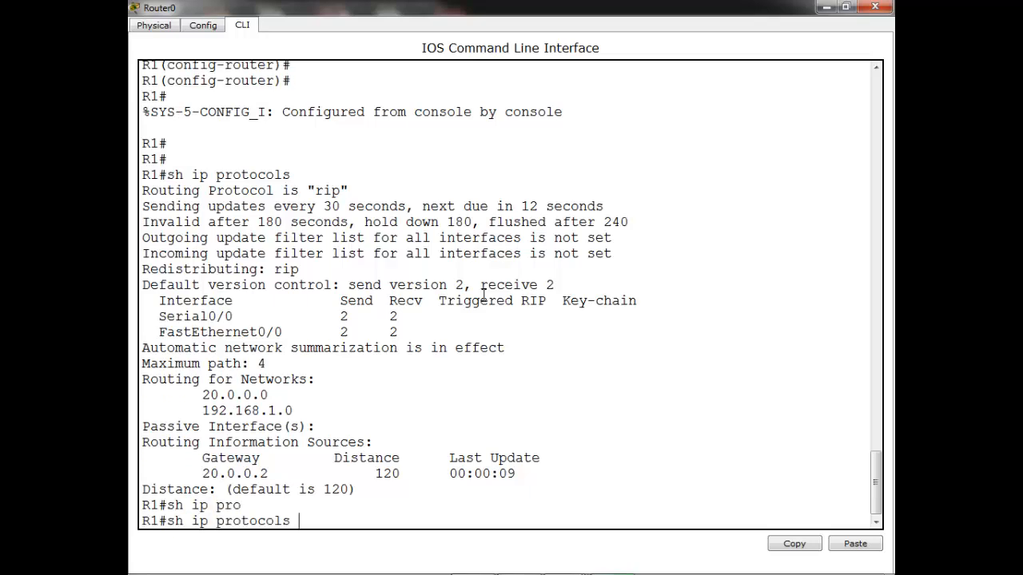
{"action": "key", "text": "Return"}
{"action": "key", "text": "Return"}
{"action": "key", "text": "Return"}
{"action": "key", "text": "Return"}
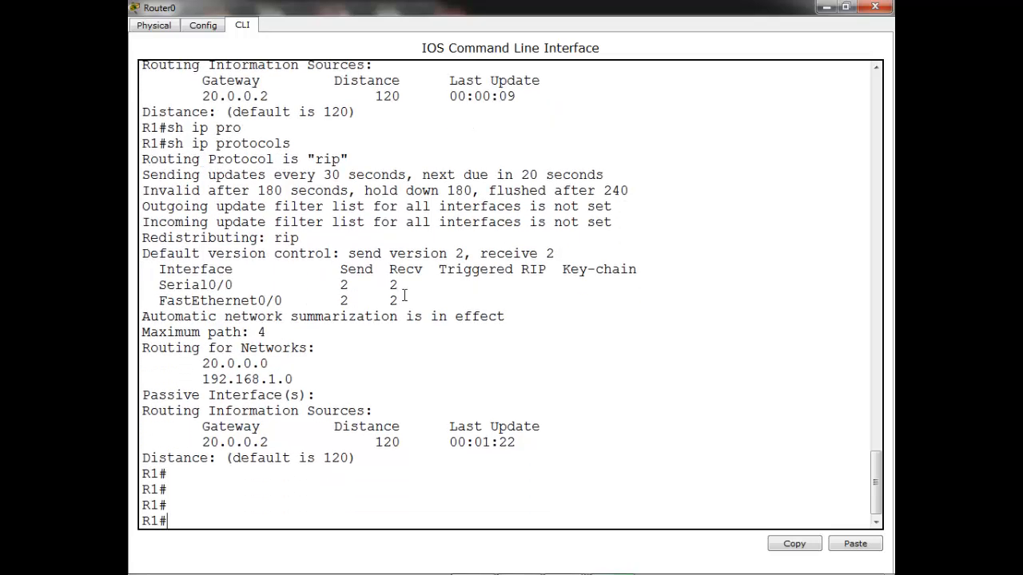
{"action": "left_click_drag", "start_coordinate": [324, 174], "coordinate": [381, 191]}
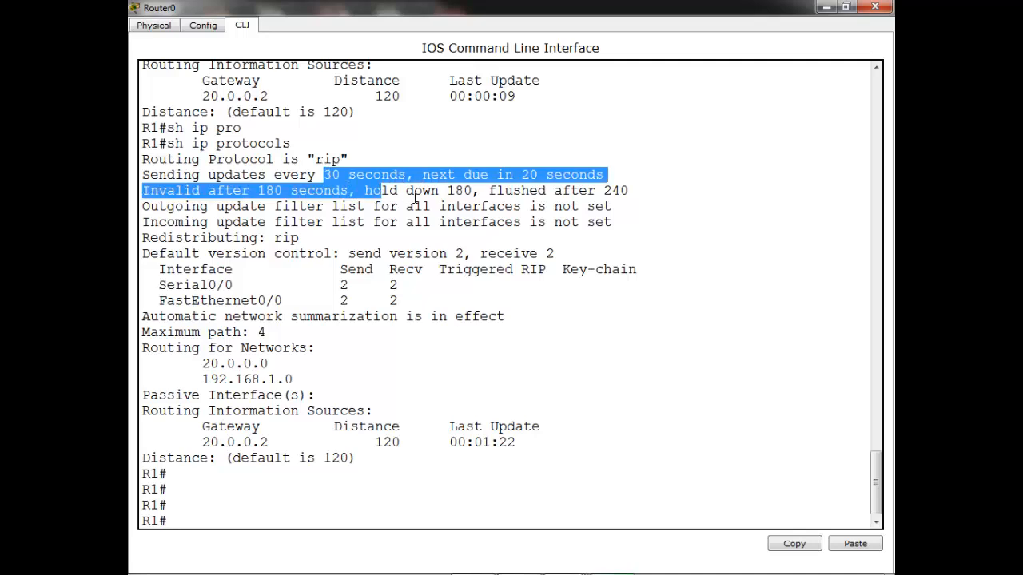
{"action": "left_click", "coordinate": [415, 197]}
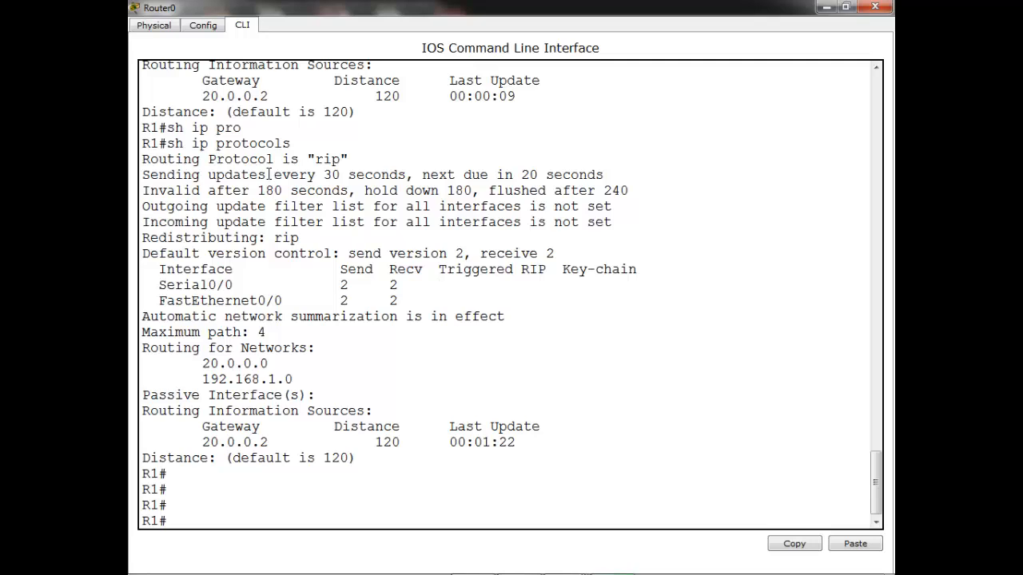
{"action": "left_click_drag", "start_coordinate": [268, 175], "coordinate": [484, 206]}
{"action": "left_click", "coordinate": [479, 435]}
Enter global configuration mode on R1 with "conf t" and go into RIP configuration with "router rip".
{"action": "type", "text": "conf t"}
{"action": "key", "text": "Return"}
{"action": "key", "text": "Return"}
{"action": "key", "text": "Return"}
{"action": "key", "text": "Return"}
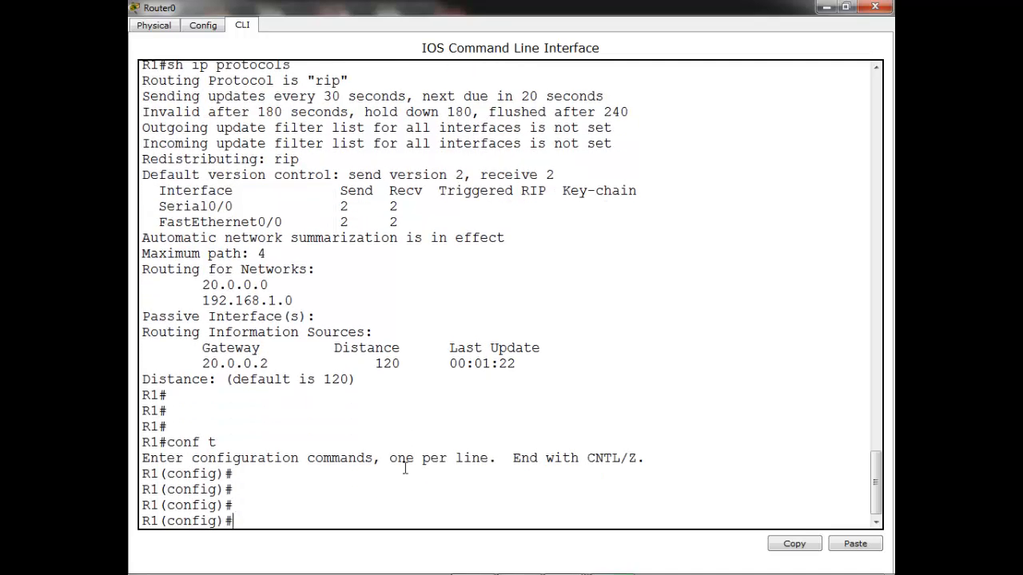
{"action": "type", "text": "rou"}
{"action": "key", "text": "Tab"}
{"action": "type", "text": "ri"}
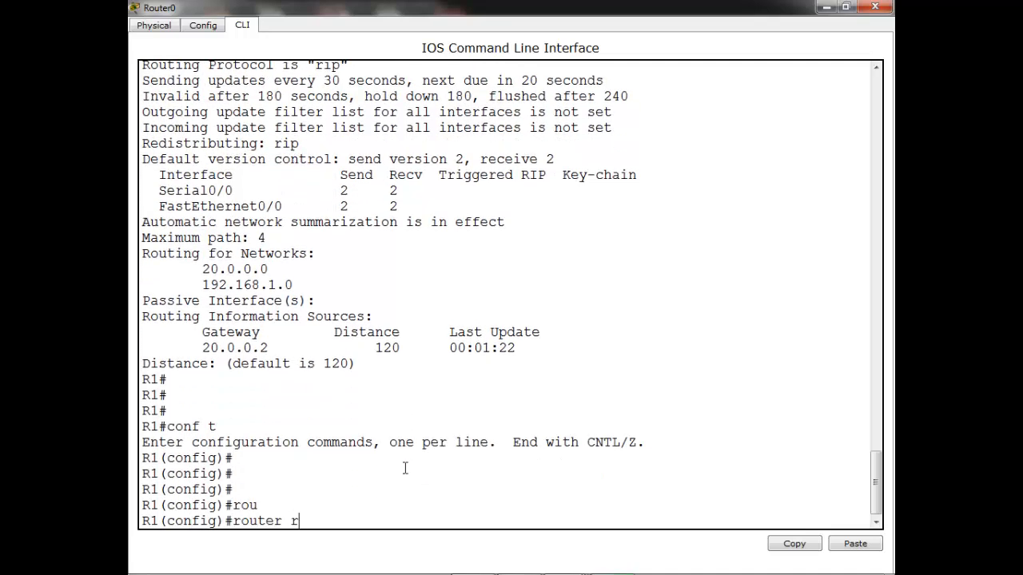
{"action": "key", "text": "Tab"}
{"action": "key", "text": "Return"}
{"action": "key", "text": "Return"}
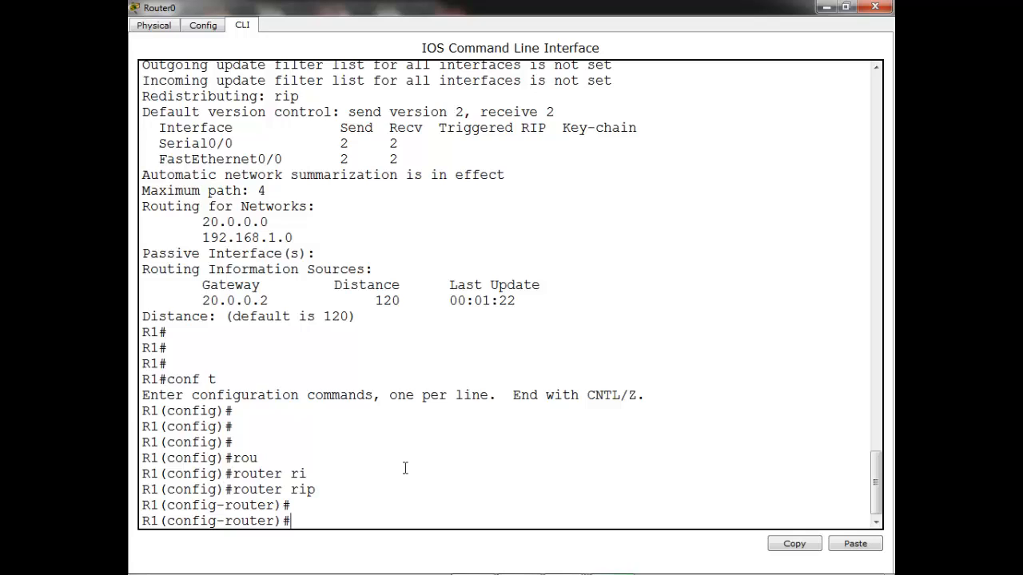
List R1's RIP configuration commands, and begin the "timers basic" command with context help for its first parameter.
{"action": "type", "text": "?"}
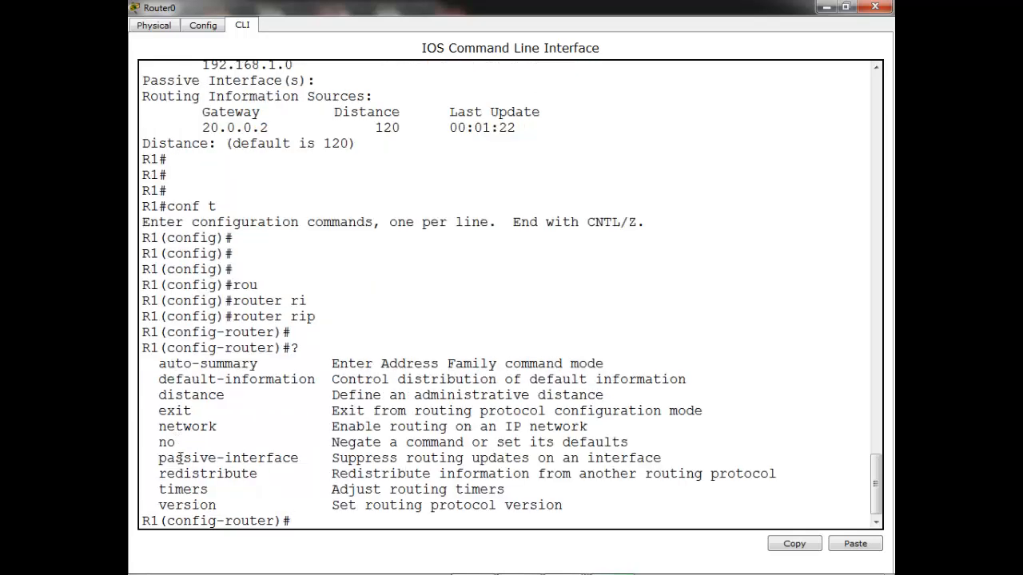
{"action": "left_click_drag", "start_coordinate": [161, 478], "coordinate": [234, 490]}
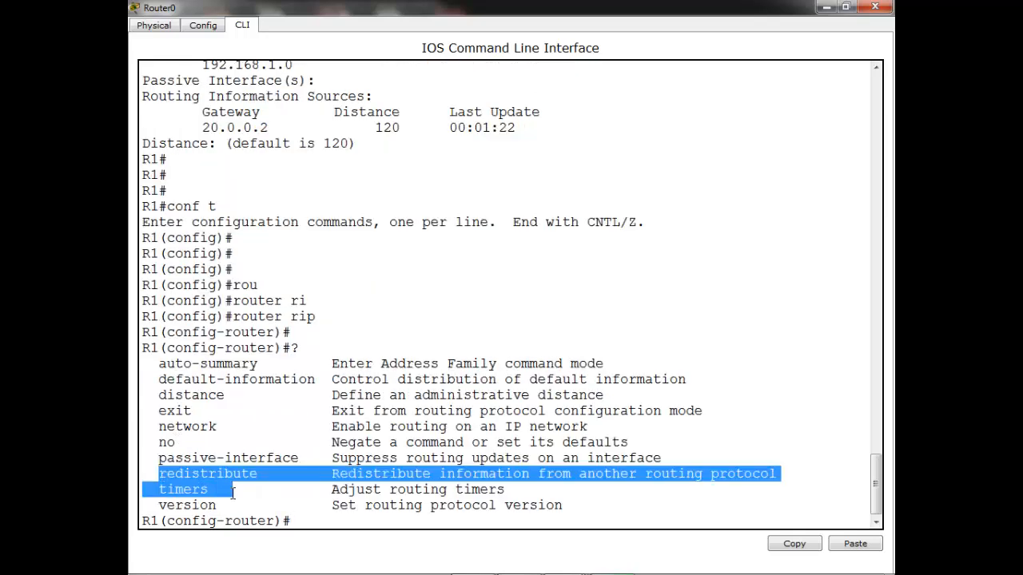
{"action": "left_click", "coordinate": [158, 492]}
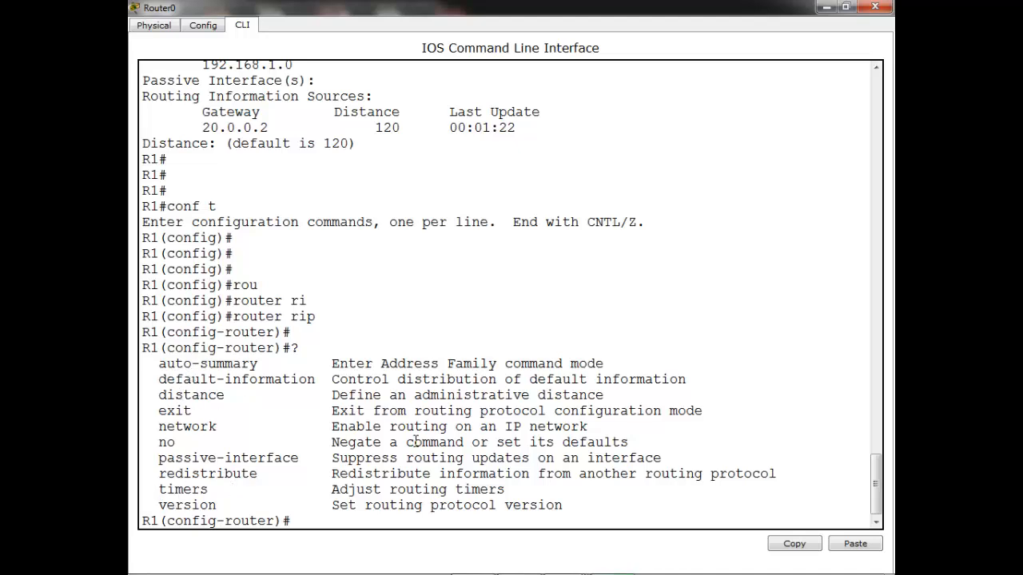
{"action": "type", "text": "tim"}
{"action": "key", "text": "Tab"}
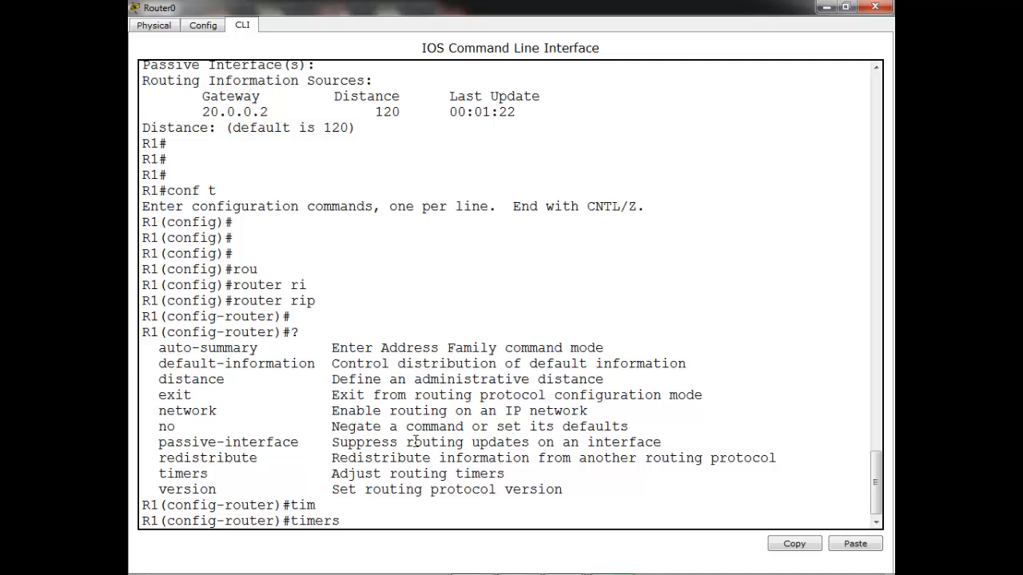
{"action": "type", "text": "?"}
{"action": "type", "text": "ba"}
{"action": "key", "text": "Tab"}
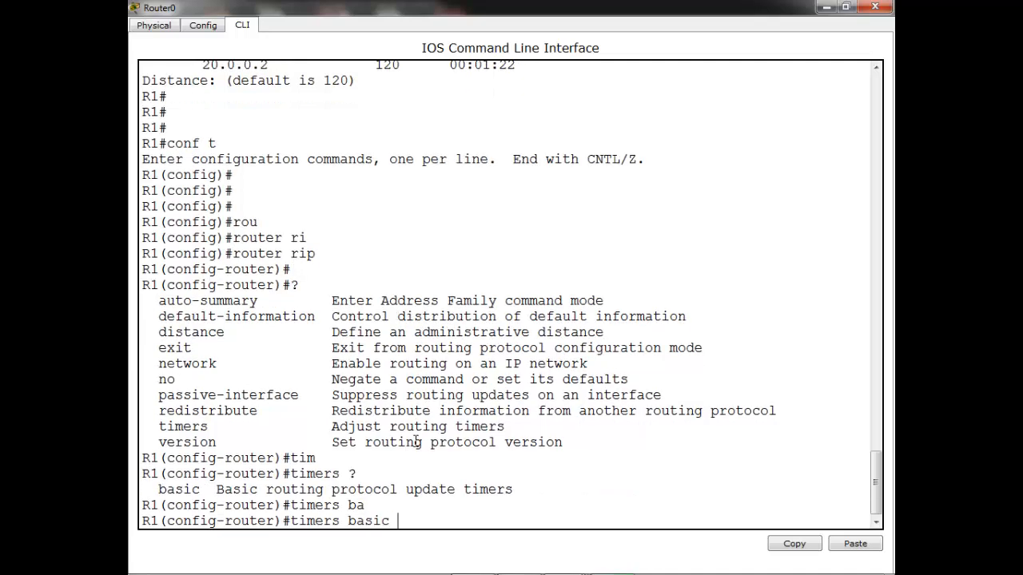
{"action": "type", "text": "?"}
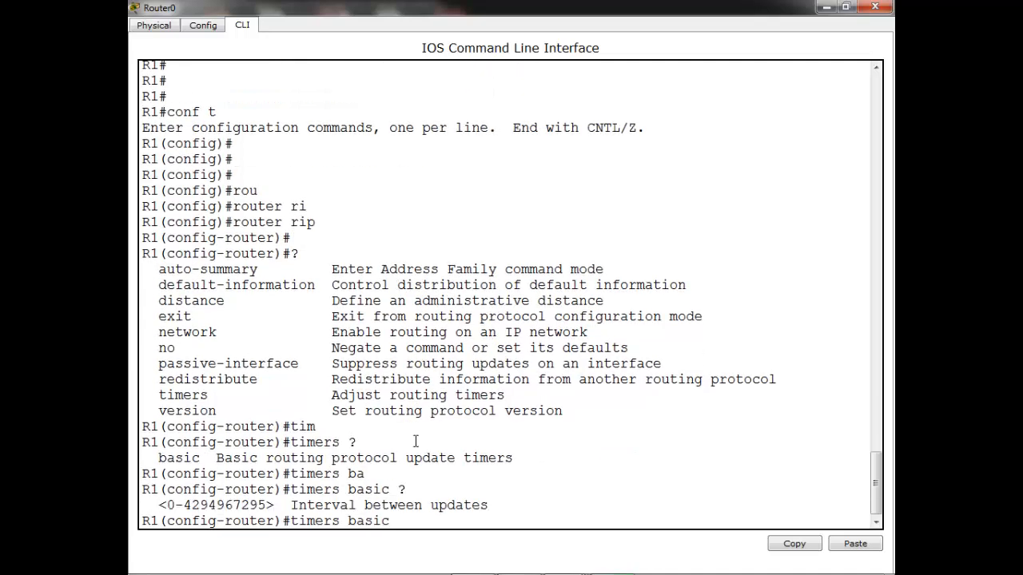
Set R1's RIP timers to update 40, invalid 110, holddown 110 and flush 200, and return to privileged EXEC mode.
{"action": "type", "text": "40 ?"}
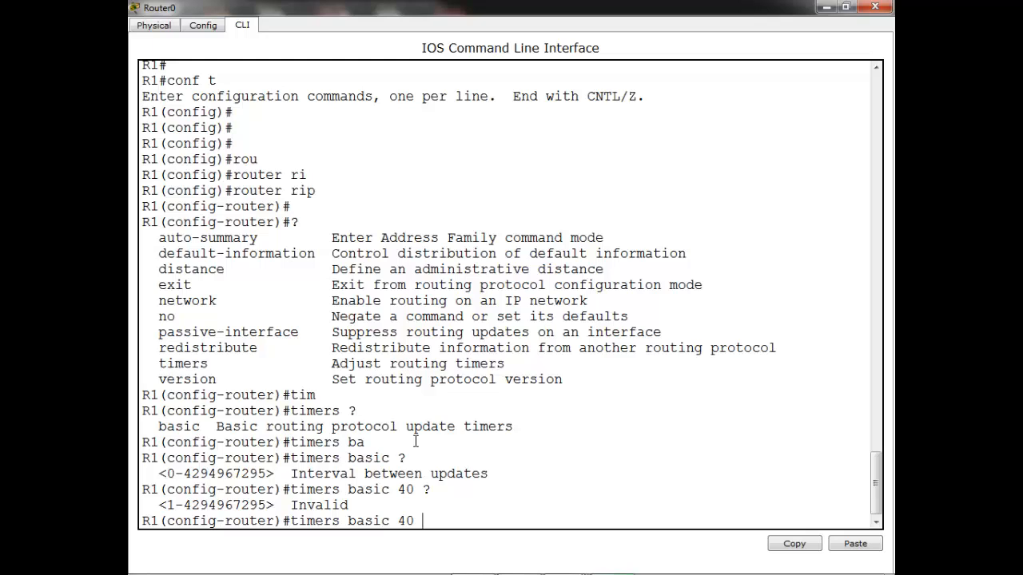
{"action": "type", "text": "1"}
{"action": "type", "text": "10"}
{"action": "type", "text": " ?"}
{"action": "type", "text": "110"}
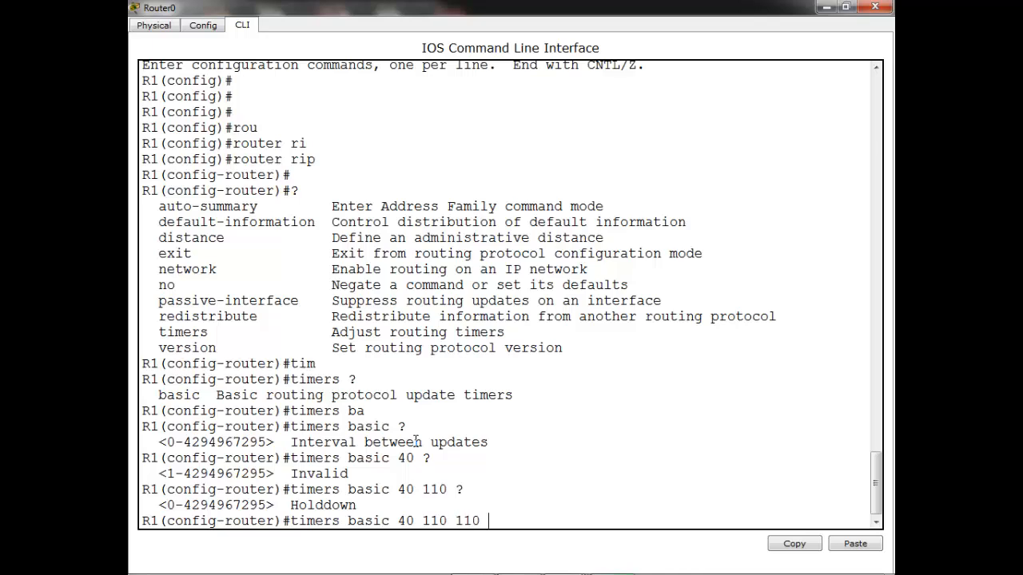
{"action": "type", "text": " ?"}
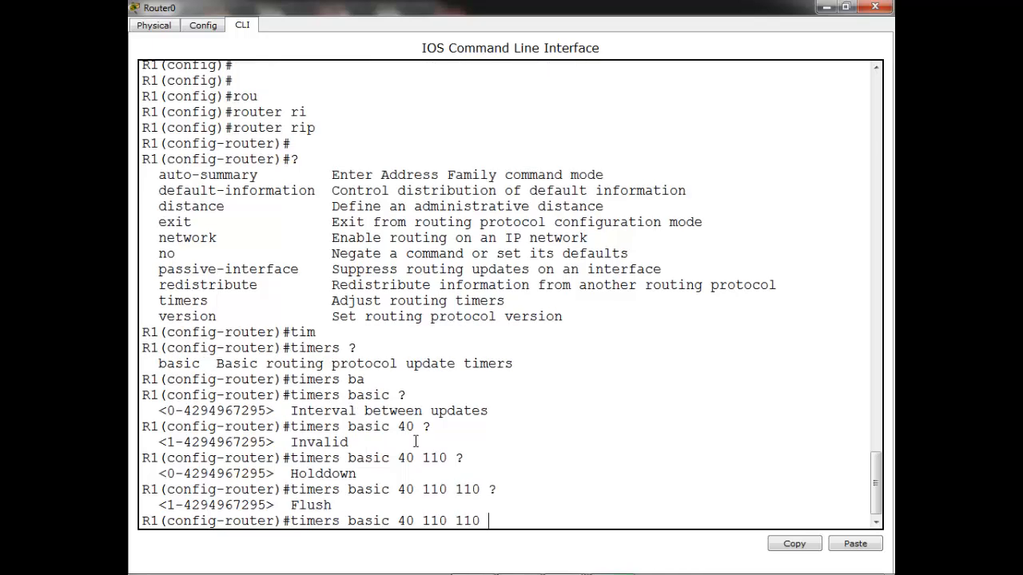
{"action": "type", "text": "200"}
{"action": "key", "text": "Return"}
{"action": "key", "text": "Return"}
{"action": "key", "text": "Return"}
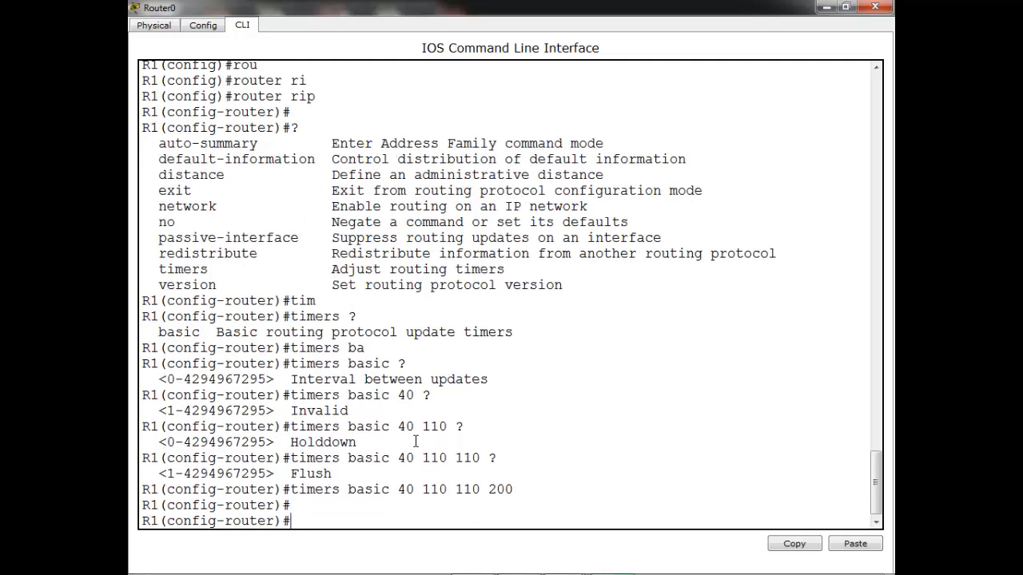
{"action": "key", "text": "ctrl+z"}
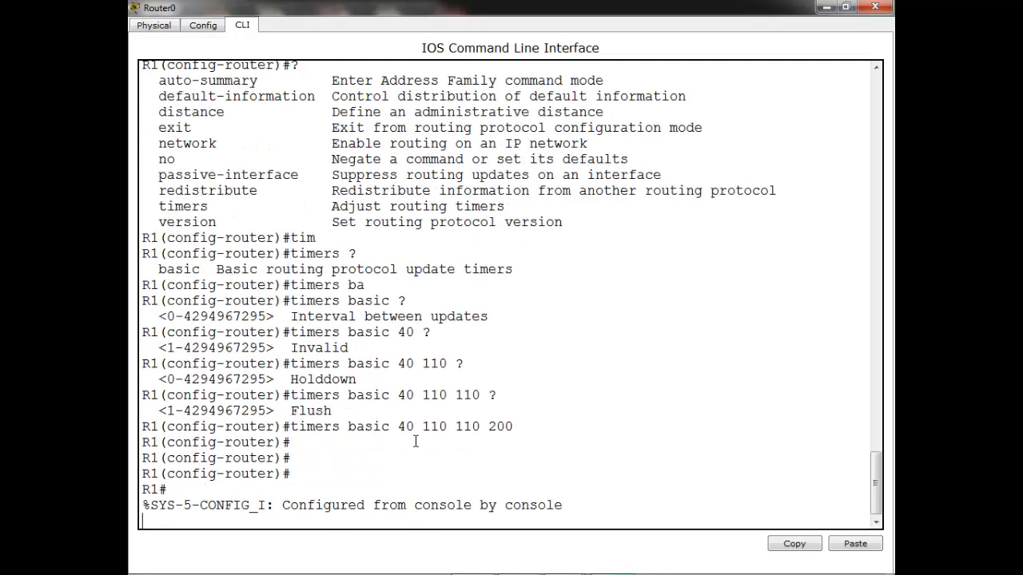
{"action": "key", "text": "Return"}
{"action": "key", "text": "Return"}
Run "sh ip protocols" on R1 to check the RIP update, invalid, hold-down and flush timers.
{"action": "type", "text": "sh "}
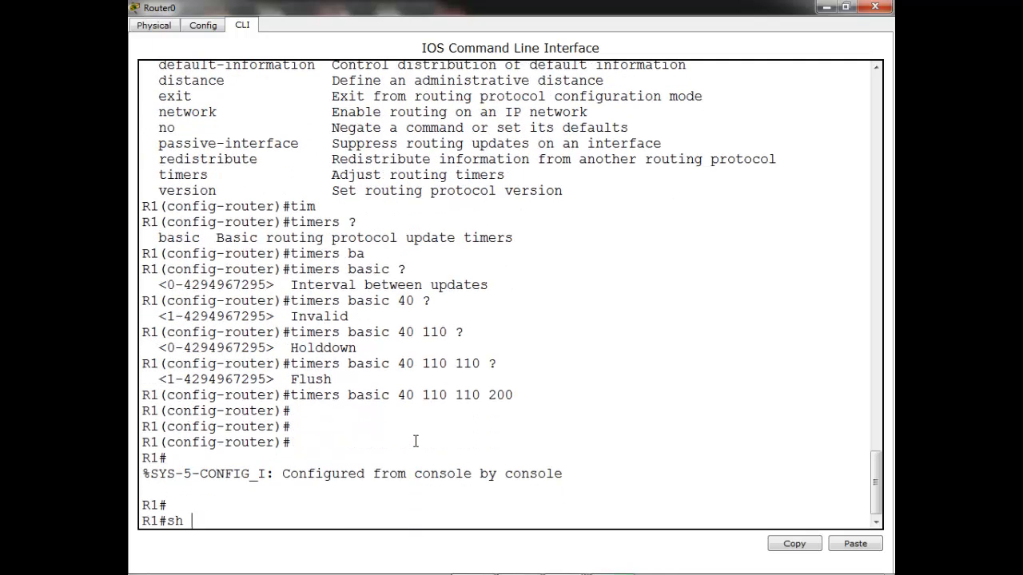
{"action": "type", "text": "ip pr"}
{"action": "key", "text": "Tab"}
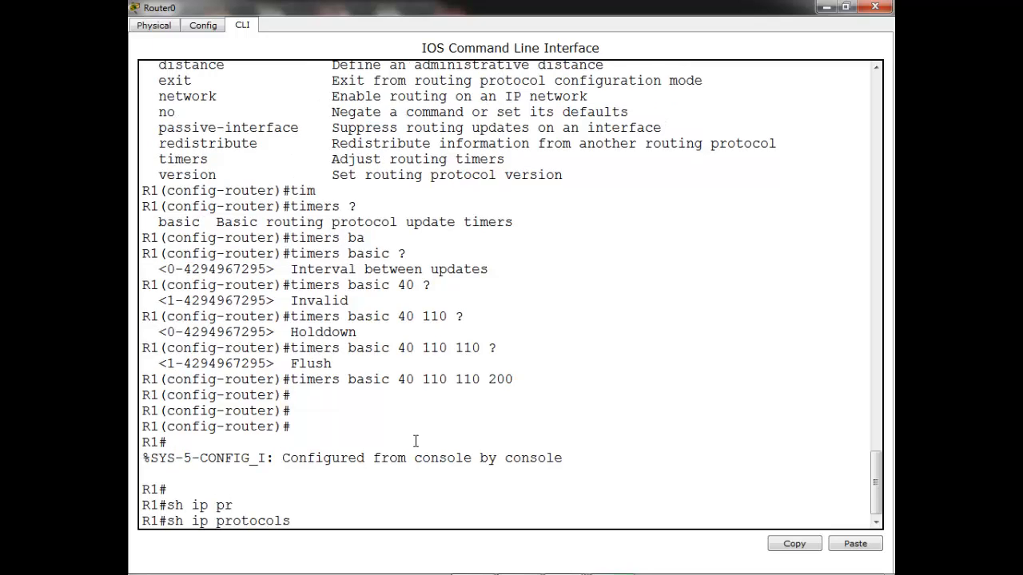
{"action": "key", "text": "Return"}
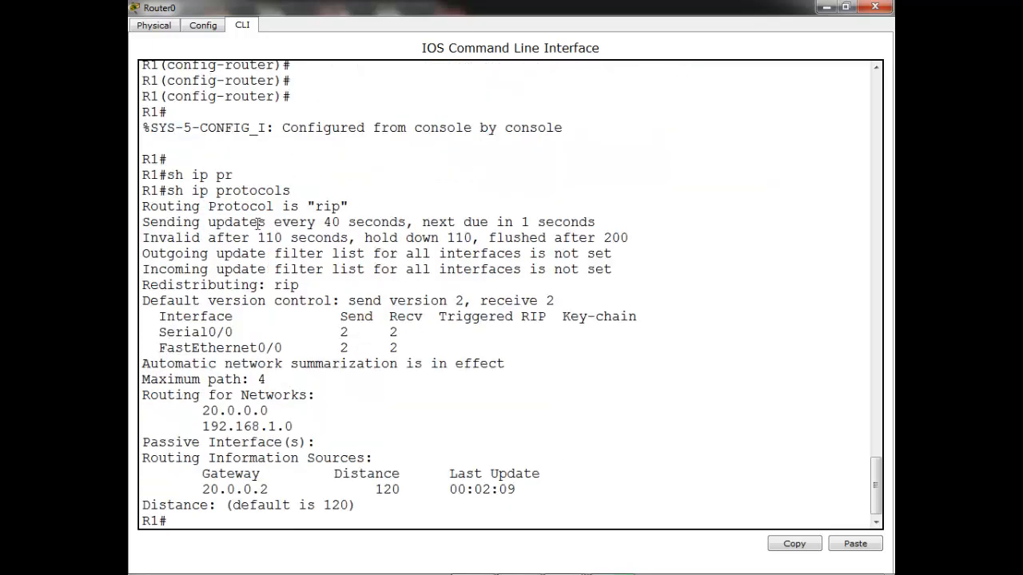
{"action": "left_click_drag", "start_coordinate": [176, 238], "coordinate": [629, 252]}
{"action": "left_click", "coordinate": [516, 414]}
{"action": "key", "text": "Return"}
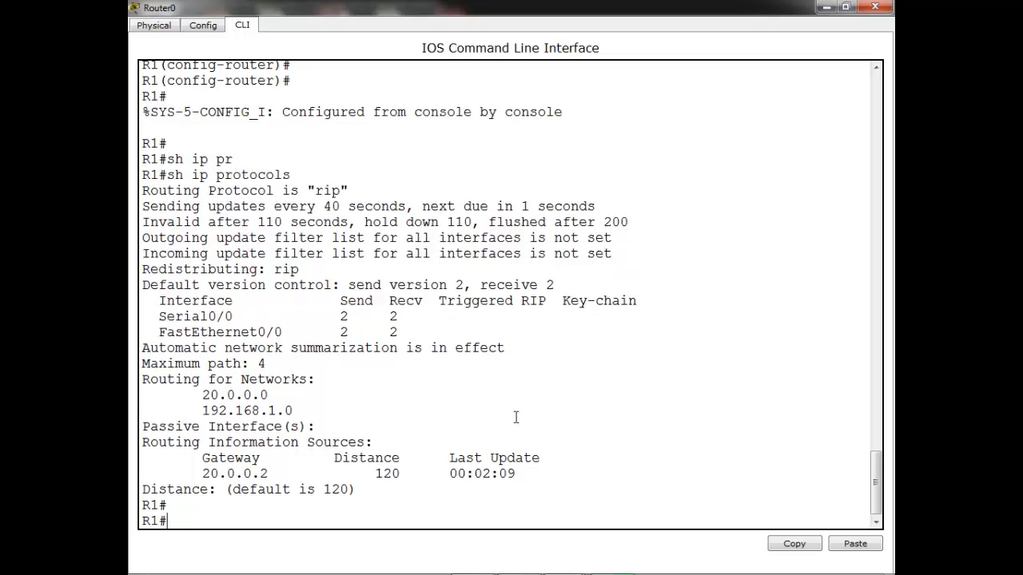
{"action": "key", "text": "Return"}
{"action": "key", "text": "Return"}
{"action": "key", "text": "Return"}
{"action": "key", "text": "Return"}
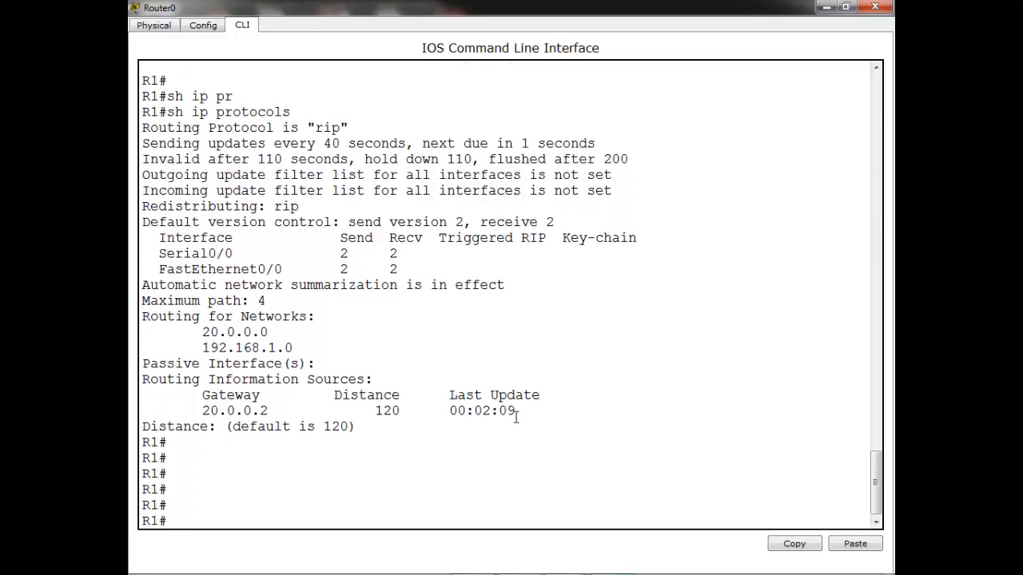
Enter global configuration mode on R1 with "conf t" and open RIP configuration with "router rip".
{"action": "type", "text": "conf t"}
{"action": "key", "text": "Return"}
{"action": "key", "text": "Return"}
{"action": "key", "text": "Return"}
{"action": "type", "text": "ro"}
{"action": "key", "text": "Tab"}
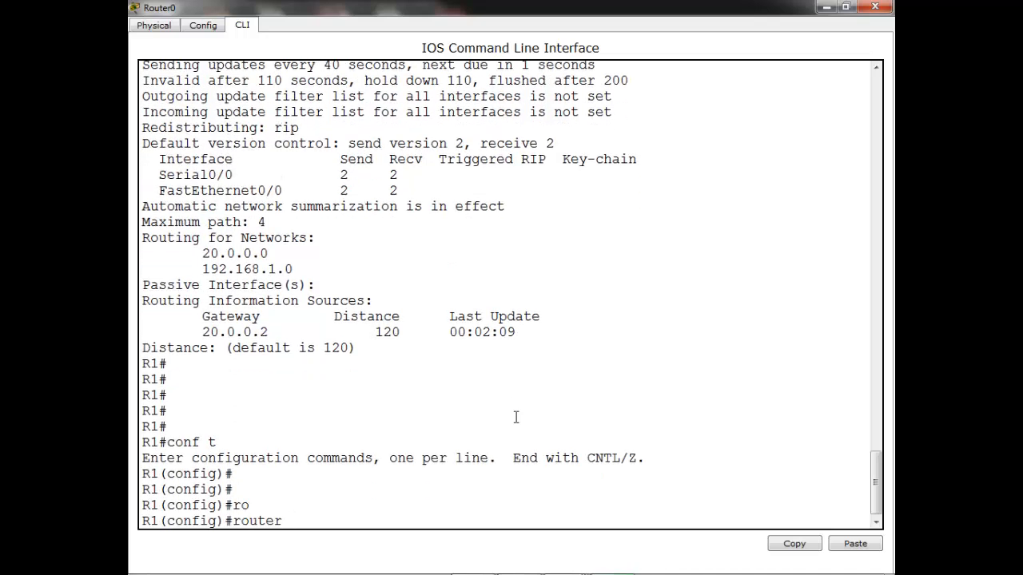
{"action": "type", "text": "ri"}
{"action": "key", "text": "Tab"}
{"action": "key", "text": "Return"}
{"action": "key", "text": "Return"}
{"action": "type", "text": "d"}
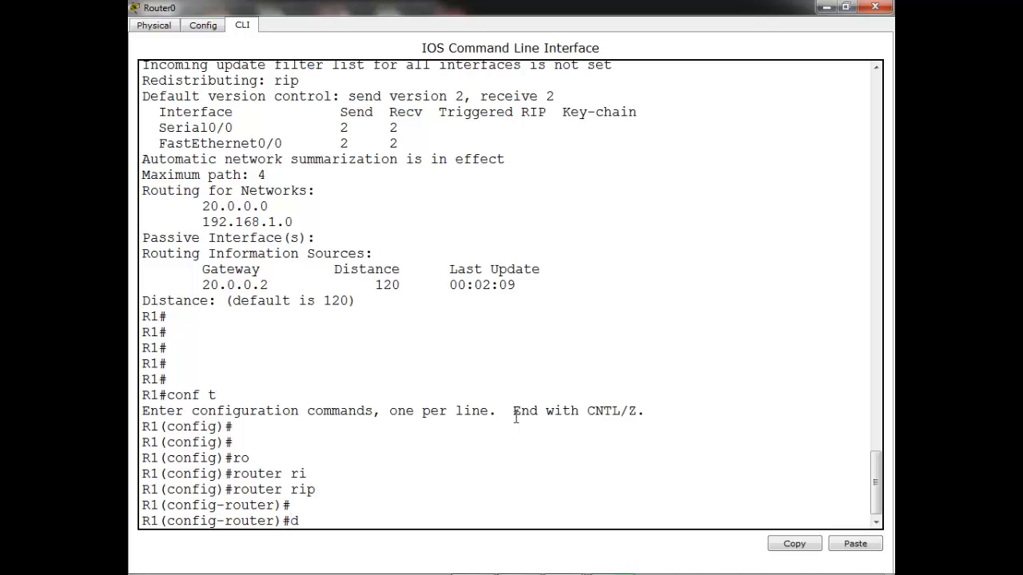
{"action": "type", "text": "e"}
{"action": "key", "text": "Tab"}
{"action": "key", "text": "BackSpace"}
{"action": "key", "text": "BackSpace"}
{"action": "key", "text": "BackSpace"}
{"action": "key", "text": "BackSpace"}
{"action": "key", "text": "BackSpace"}
{"action": "key", "text": "BackSpace"}
{"action": "key", "text": "BackSpace"}
{"action": "key", "text": "BackSpace"}
{"action": "key", "text": "BackSpace"}
{"action": "key", "text": "BackSpace"}
{"action": "key", "text": "BackSpace"}
{"action": "key", "text": "BackSpace"}
{"action": "key", "text": "BackSpace"}
{"action": "key", "text": "BackSpace"}
{"action": "key", "text": "BackSpace"}
{"action": "key", "text": "BackSpace"}
{"action": "key", "text": "BackSpace"}
{"action": "key", "text": "BackSpace"}
{"action": "key", "text": "BackSpace"}
{"action": "key", "text": "BackSpace"}
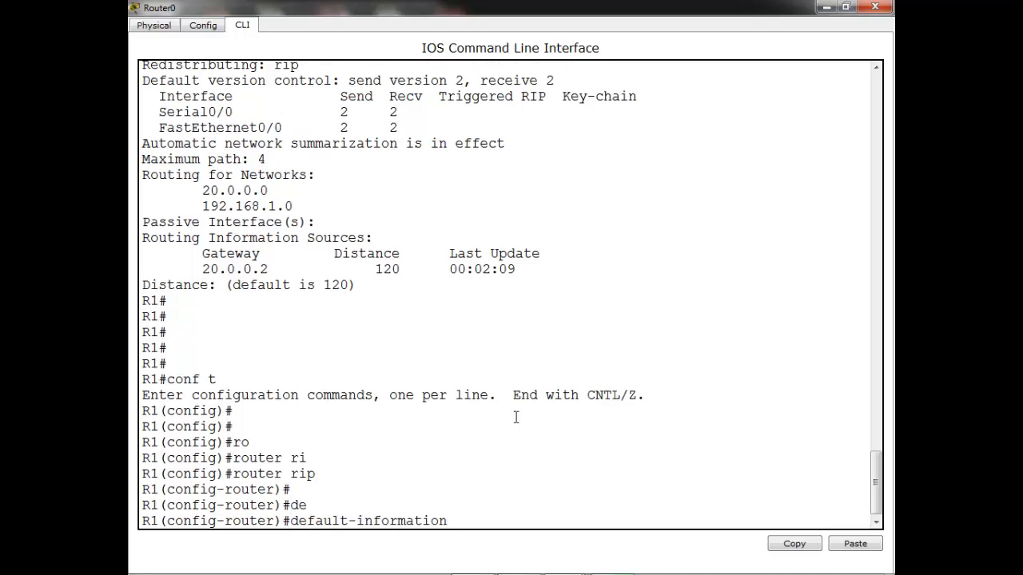
Get context help for the "distance" command, set R1's RIP administrative distance to 100, and return to privileged EXEC mode.
{"action": "type", "text": "dis"}
{"action": "key", "text": "Tab"}
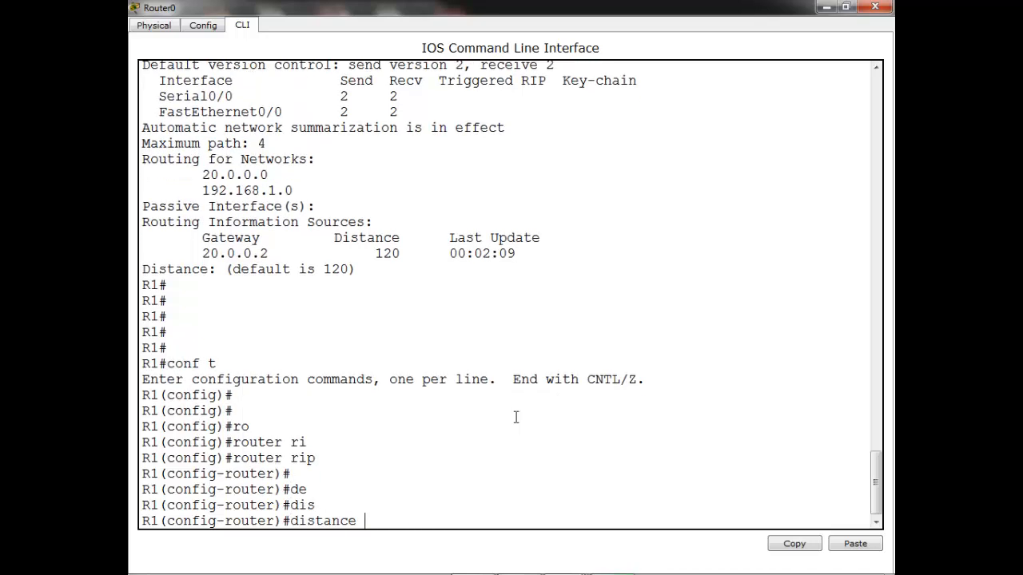
{"action": "type", "text": "?"}
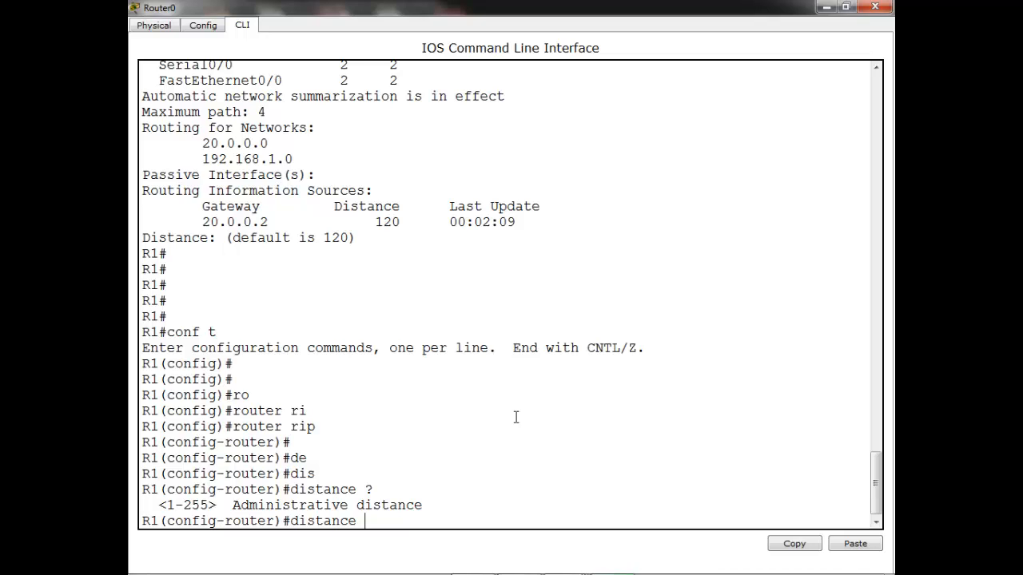
{"action": "type", "text": "100"}
{"action": "key", "text": "Return"}
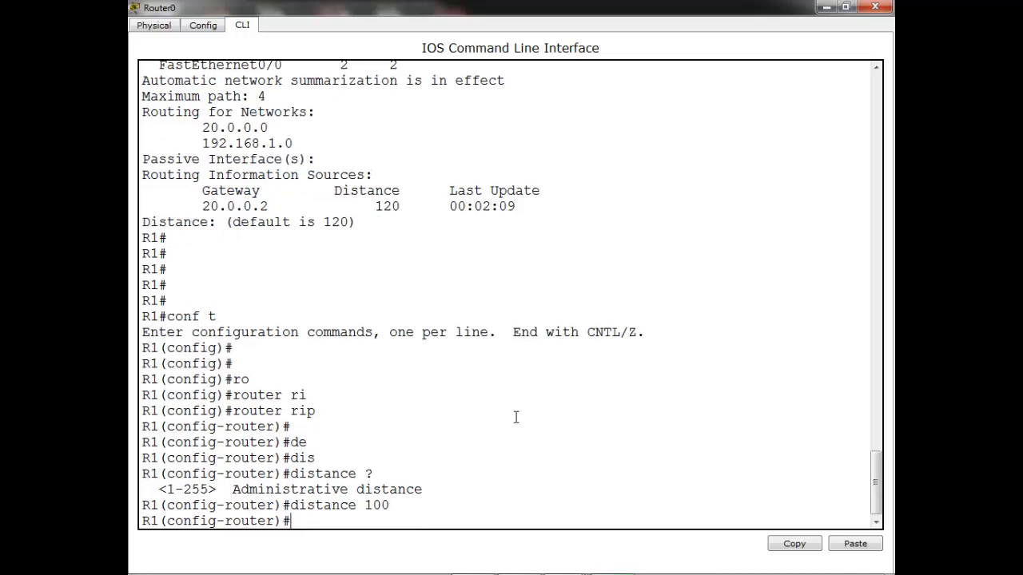
{"action": "key", "text": "ctrl+z"}
{"action": "type", "text": "conf t"}
{"action": "key", "text": "Return"}
{"action": "key", "text": "Return"}
{"action": "key", "text": "Return"}
{"action": "key", "text": "Return"}
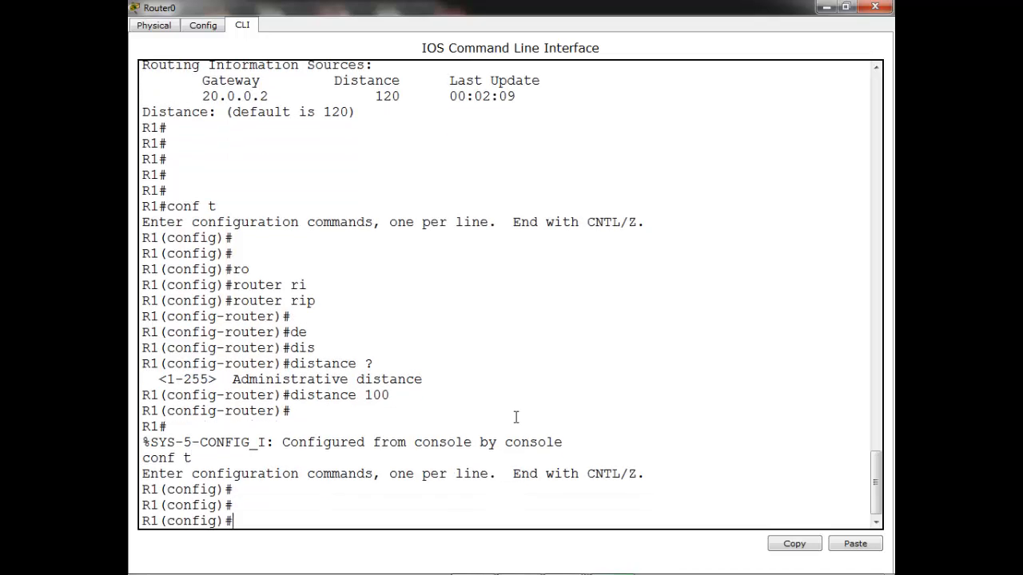
{"action": "key", "text": "ctrl+z"}
Run "sh ip protocols" on R1 to check the administrative distance of the RIP gateway.
{"action": "key", "text": "Return"}
{"action": "key", "text": "Return"}
{"action": "type", "text": "sh ip pro"}
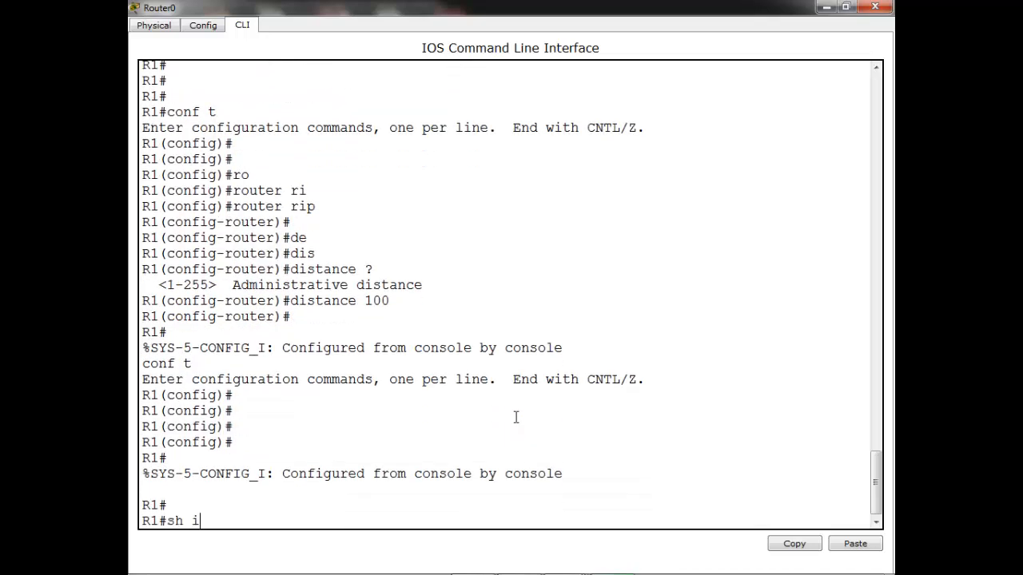
{"action": "key", "text": "Tab"}
{"action": "key", "text": "Return"}
{"action": "key", "text": "Return"}
{"action": "key", "text": "Return"}
{"action": "key", "text": "Return"}
{"action": "key", "text": "Return"}
{"action": "key", "text": "Return"}
{"action": "key", "text": "Return"}
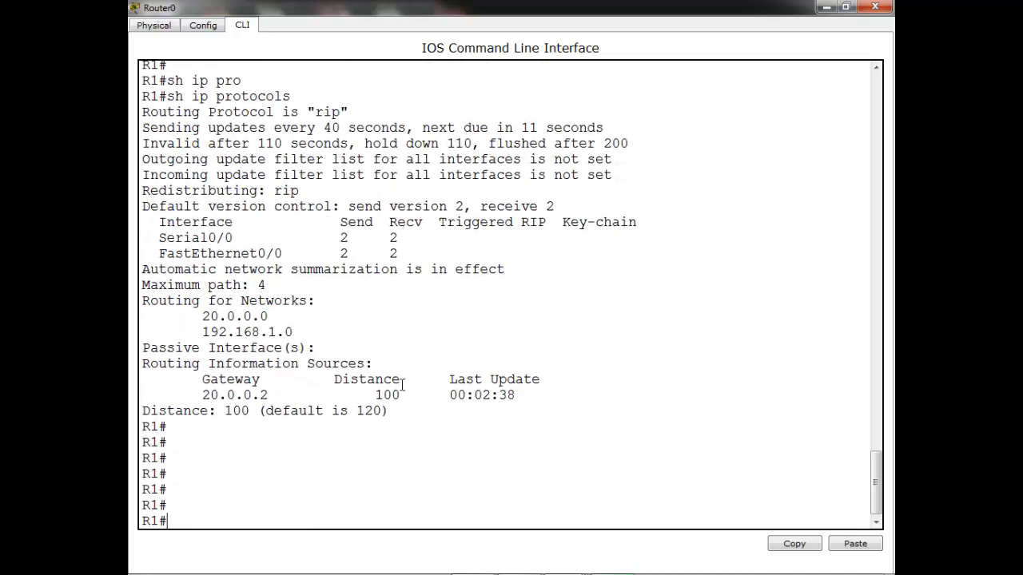
{"action": "double_click", "coordinate": [379, 395]}
{"action": "left_click", "coordinate": [419, 454]}
Display R1's routing table with "sh ip route" and examine the administrative distance of the RIP routes.
{"action": "type", "text": "sh ip ro"}
{"action": "key", "text": "Tab"}
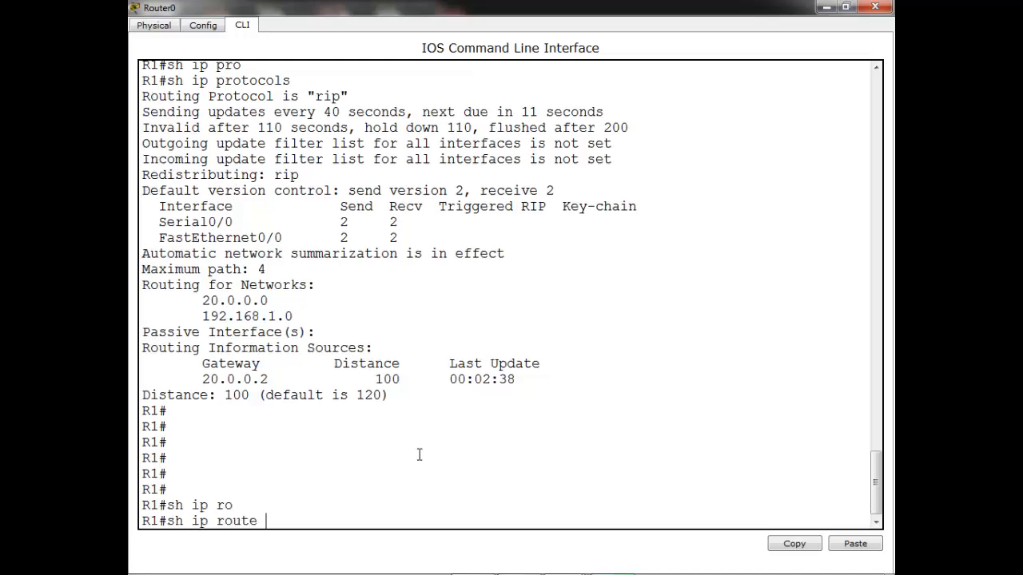
{"action": "key", "text": "Return"}
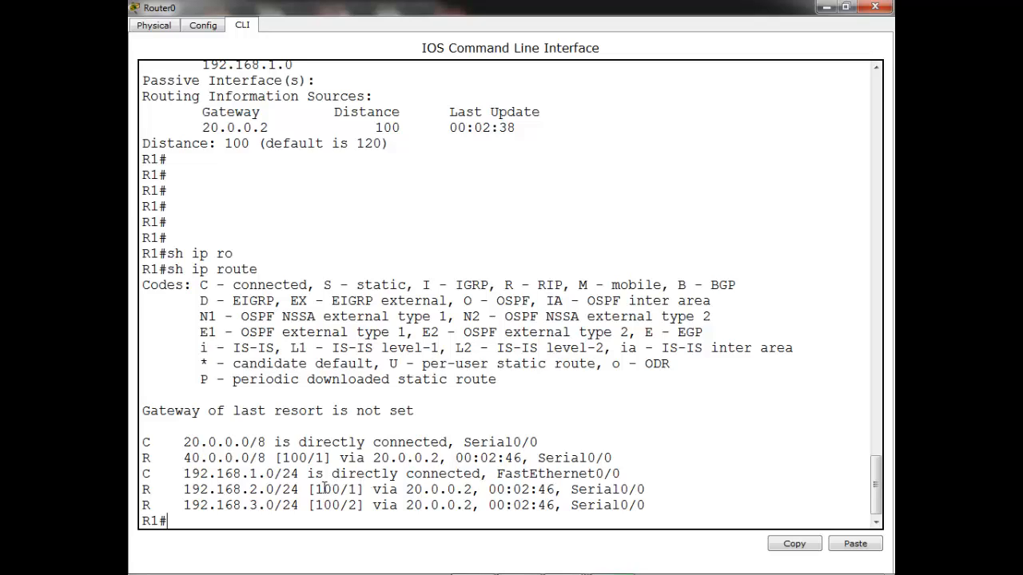
{"action": "left_click_drag", "start_coordinate": [314, 489], "coordinate": [341, 489]}
{"action": "left_click", "coordinate": [409, 476]}
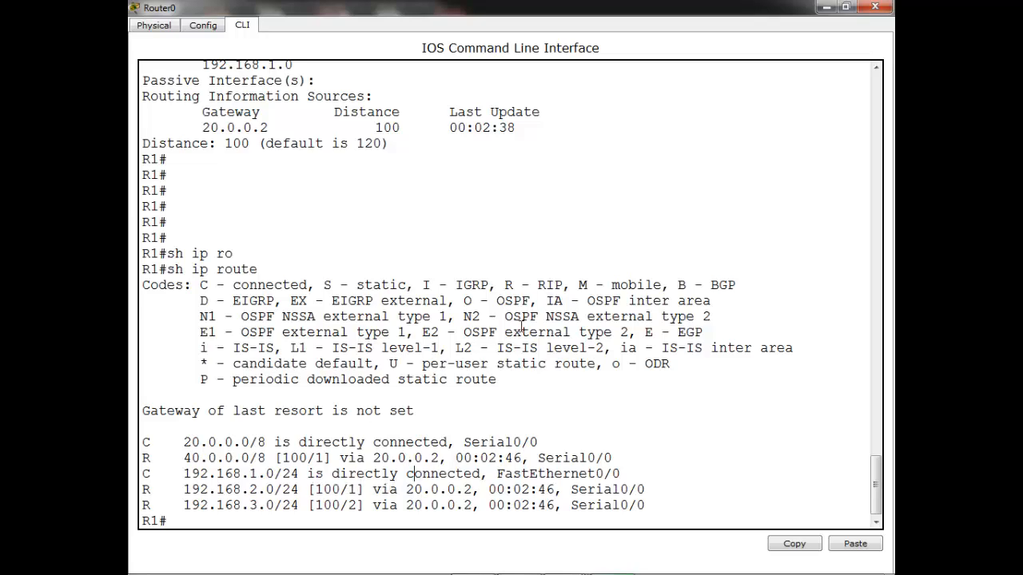